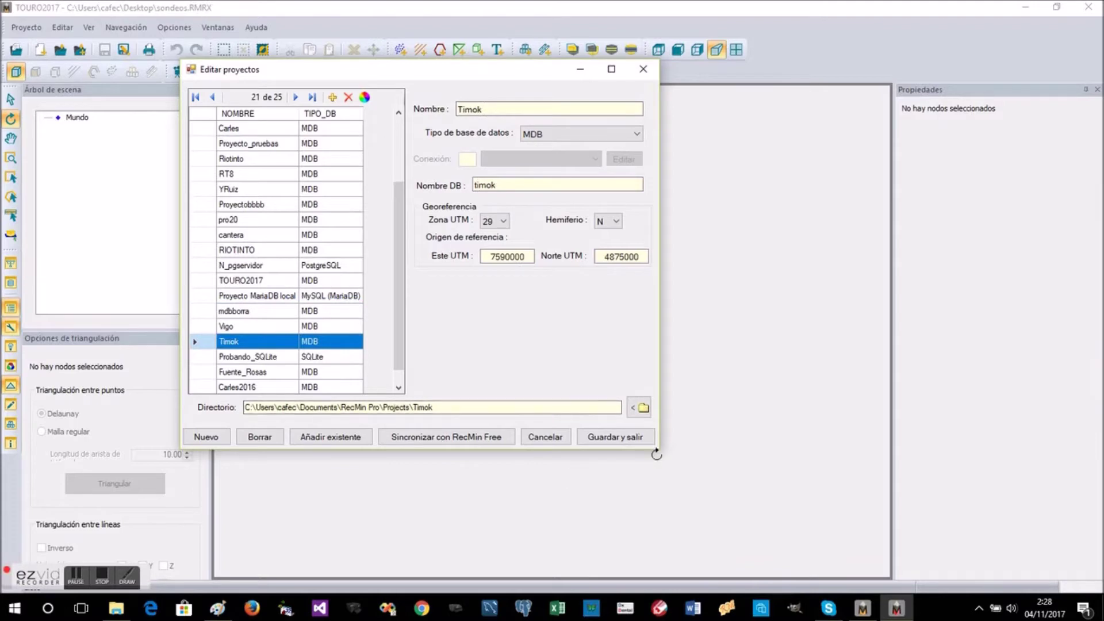
Step: Start a synchronization with RecMin Free, mark the Lunda and Moncayo deposits, cancel adding them, and exit the project manager
click(466, 438)
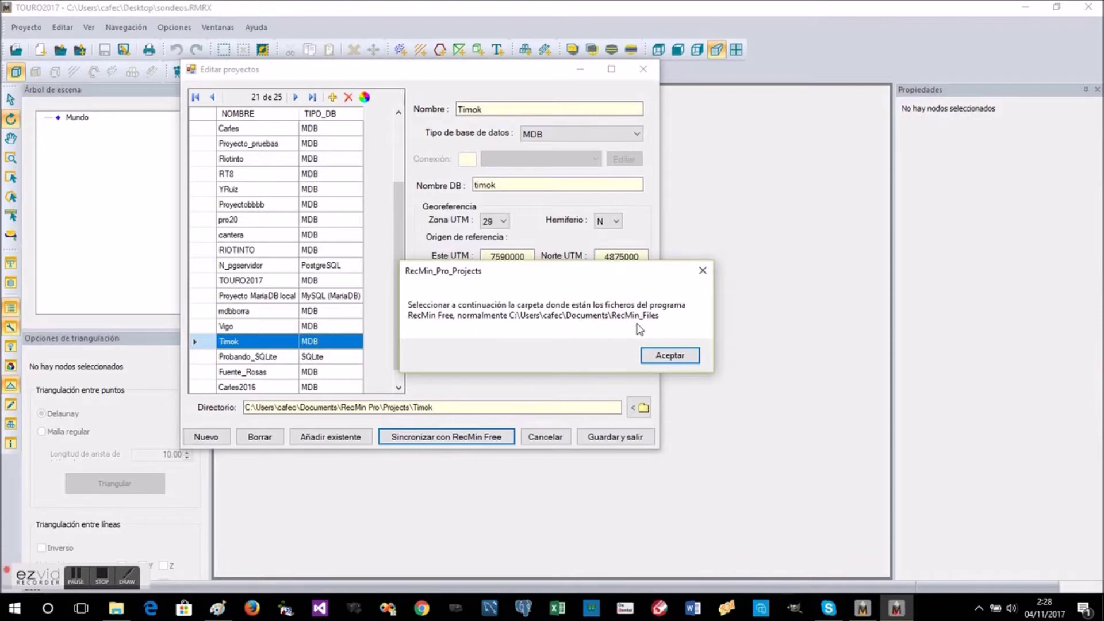
click(670, 356)
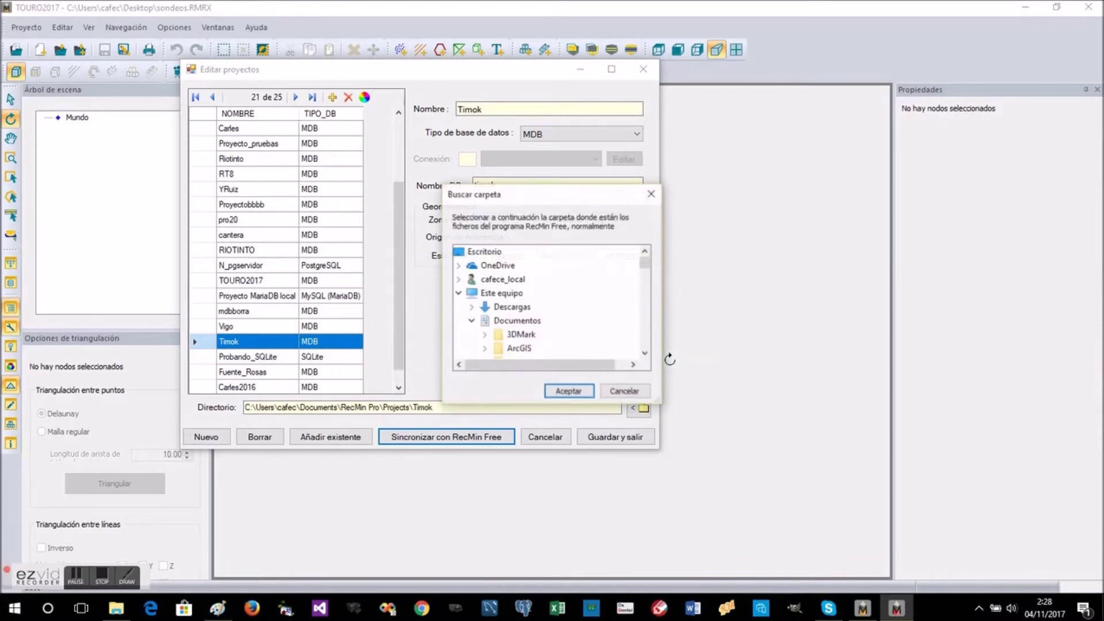
click(567, 390)
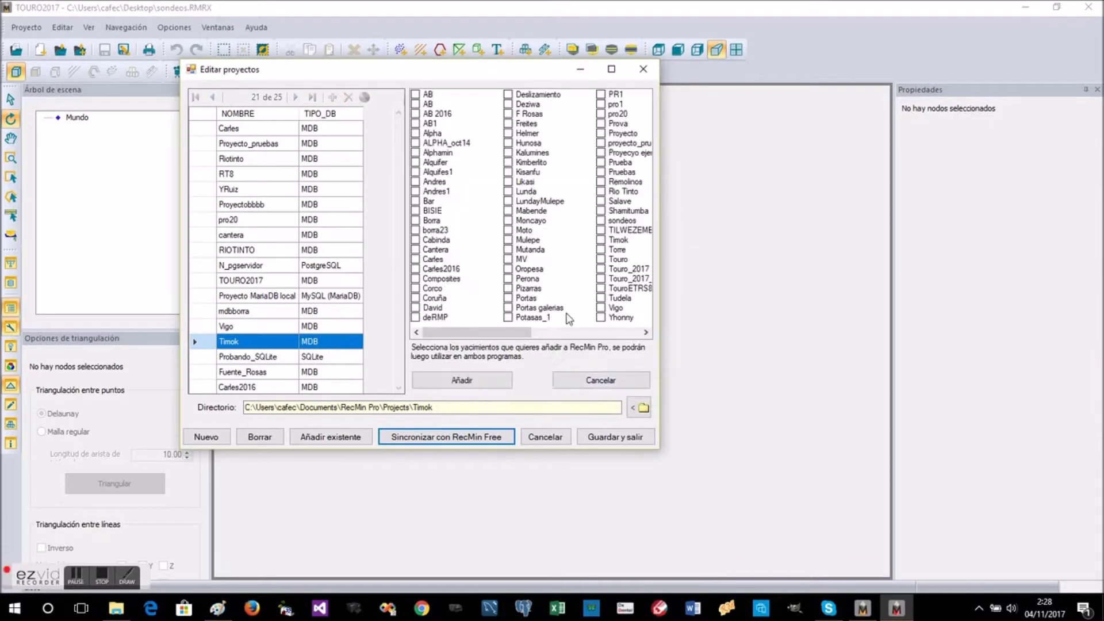
mouse_move(520, 338)
mouse_down()
mouse_move(636, 335)
mouse_move(518, 327)
mouse_up()
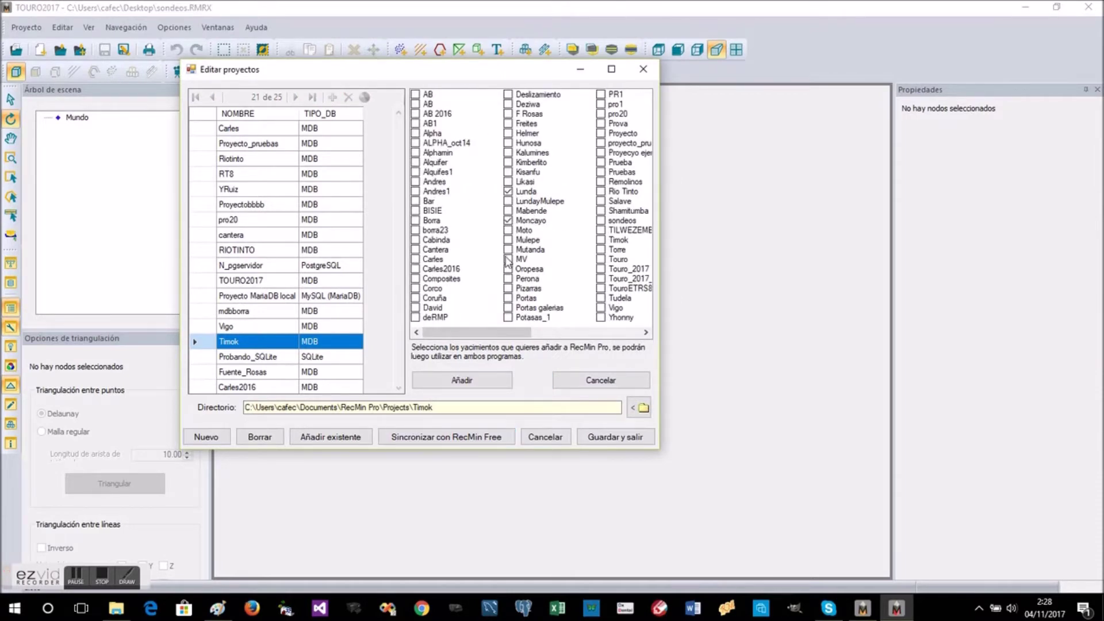
click(585, 382)
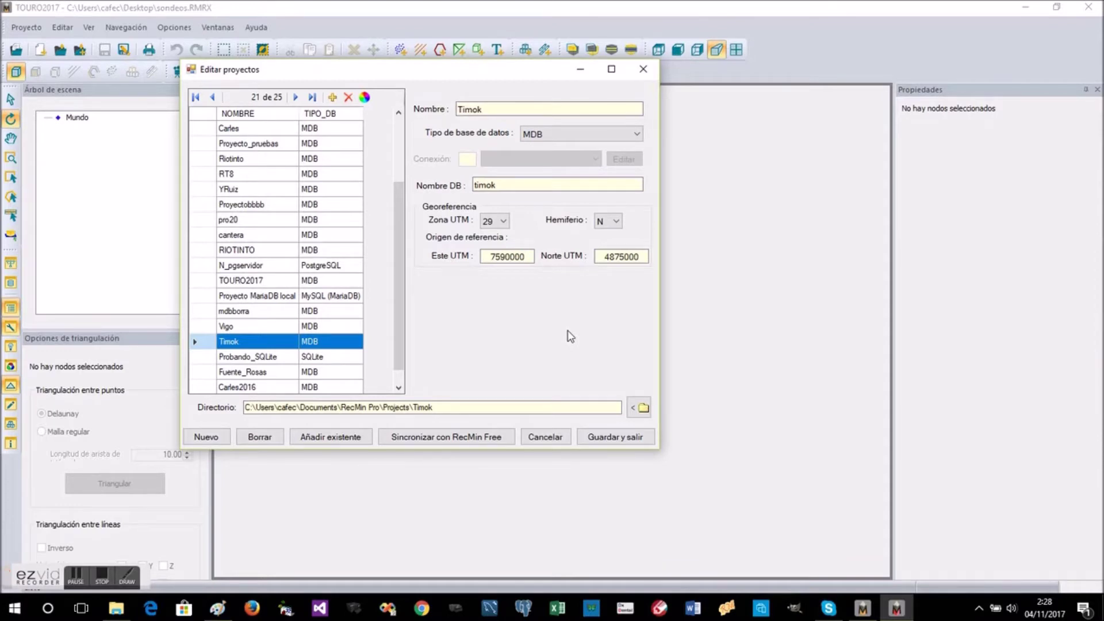
click(543, 439)
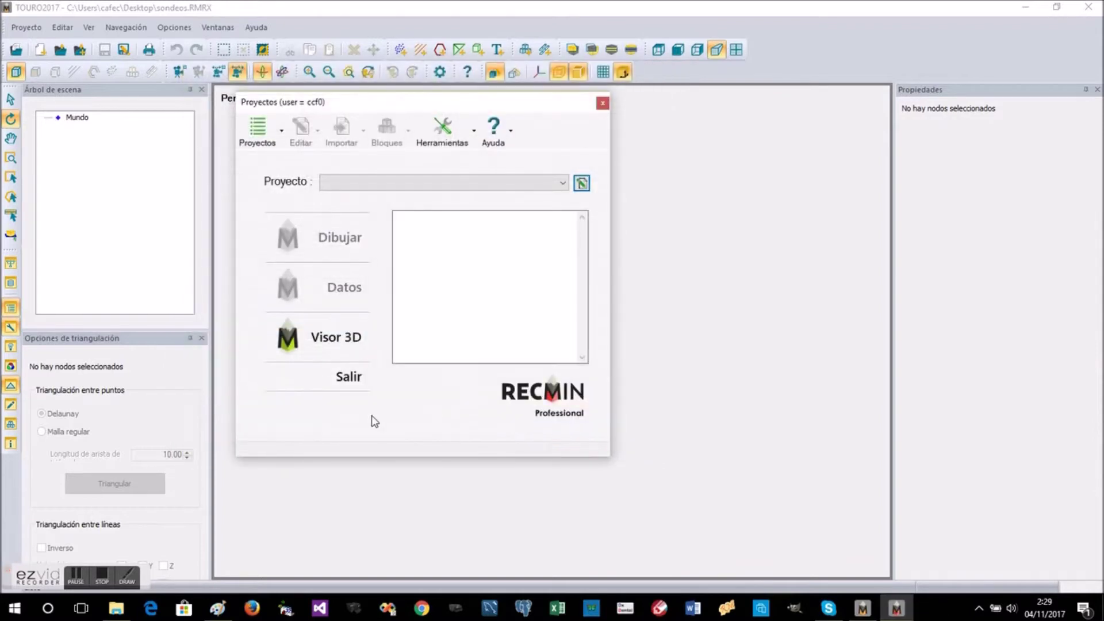
click(347, 378)
Step: Review the properties of the mdbborra, OropesaPGSQL, Proyecto_pruebas and Vigo projects in the active project selection, and cancel it
click(27, 27)
click(37, 46)
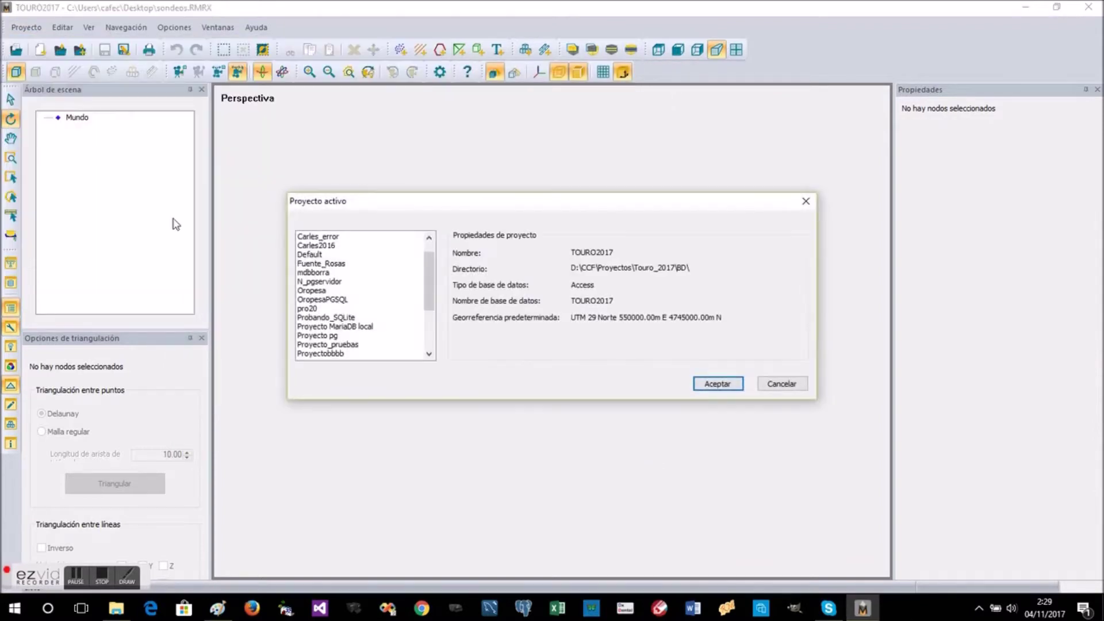
click(322, 272)
click(323, 299)
click(328, 344)
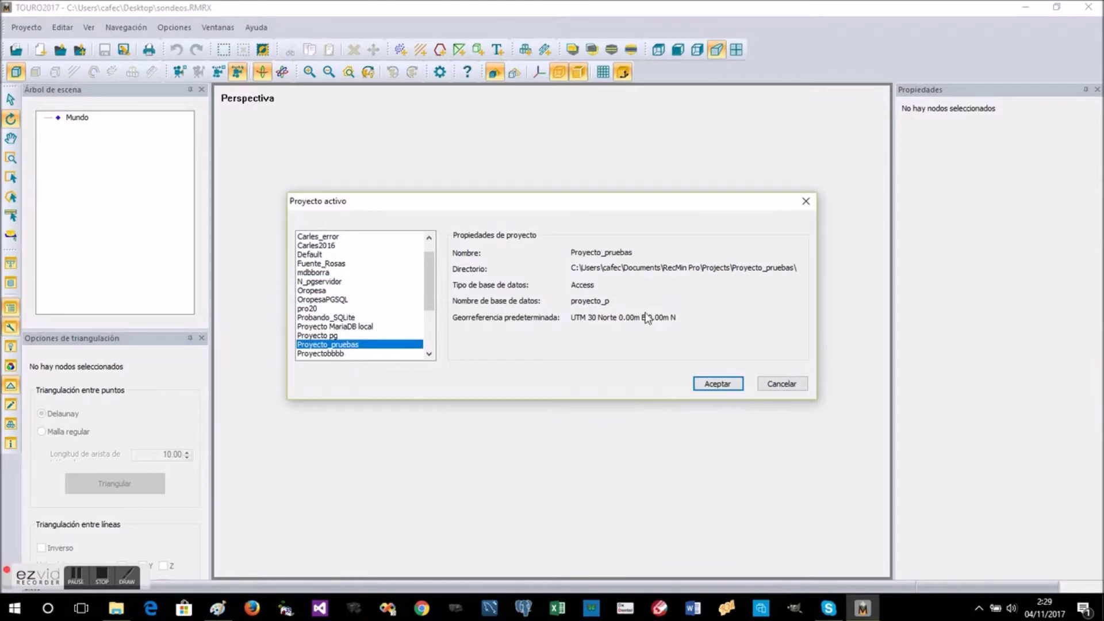
scroll(371, 355, down, 3)
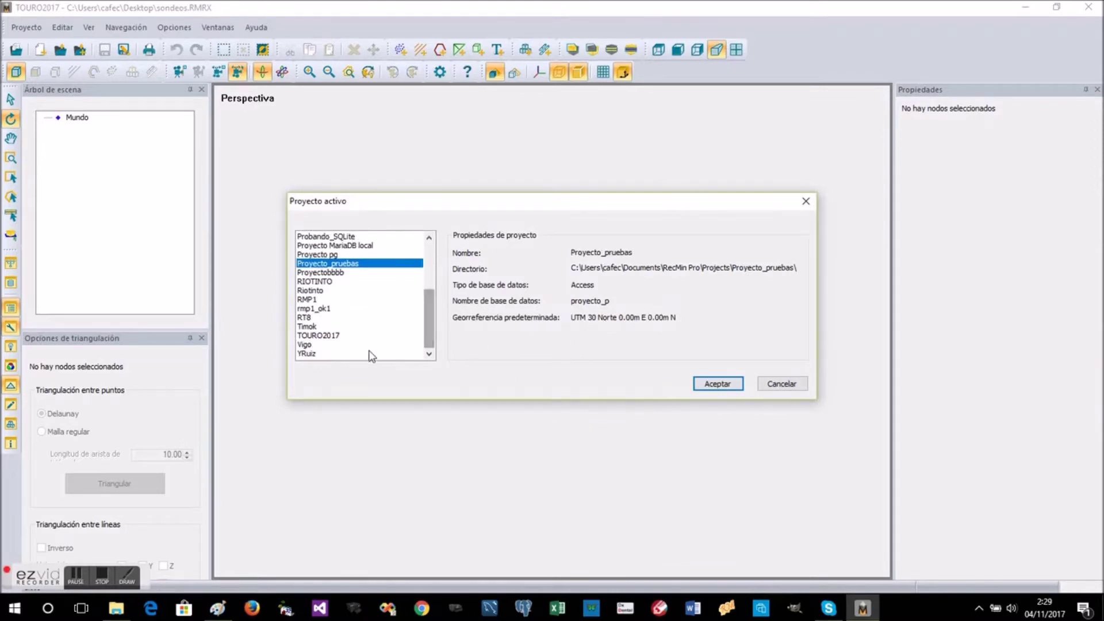
click(310, 345)
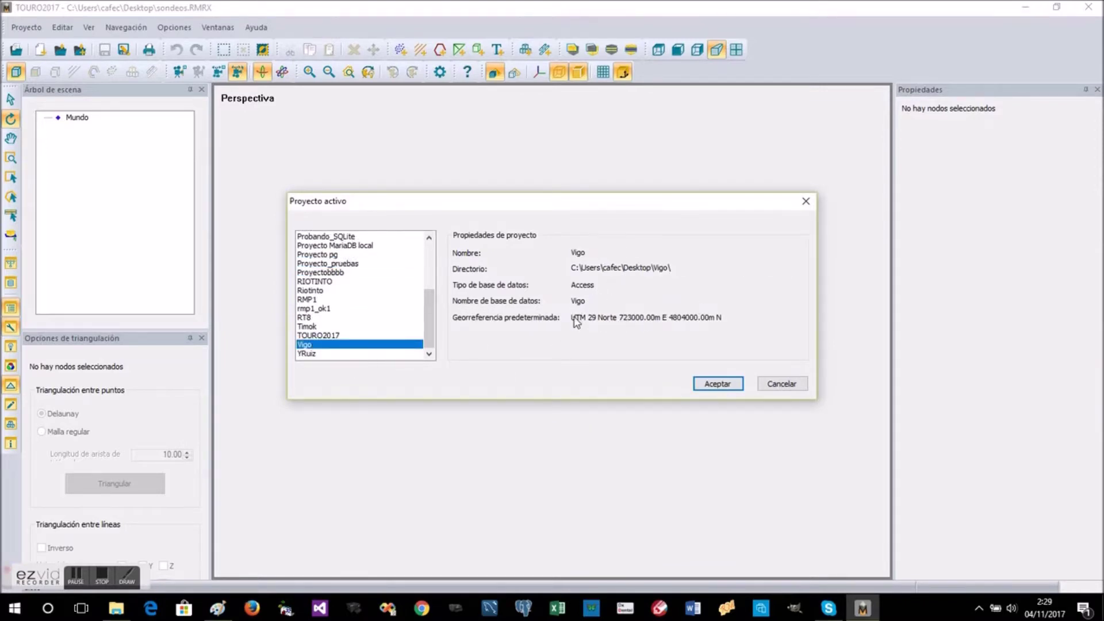
click(781, 385)
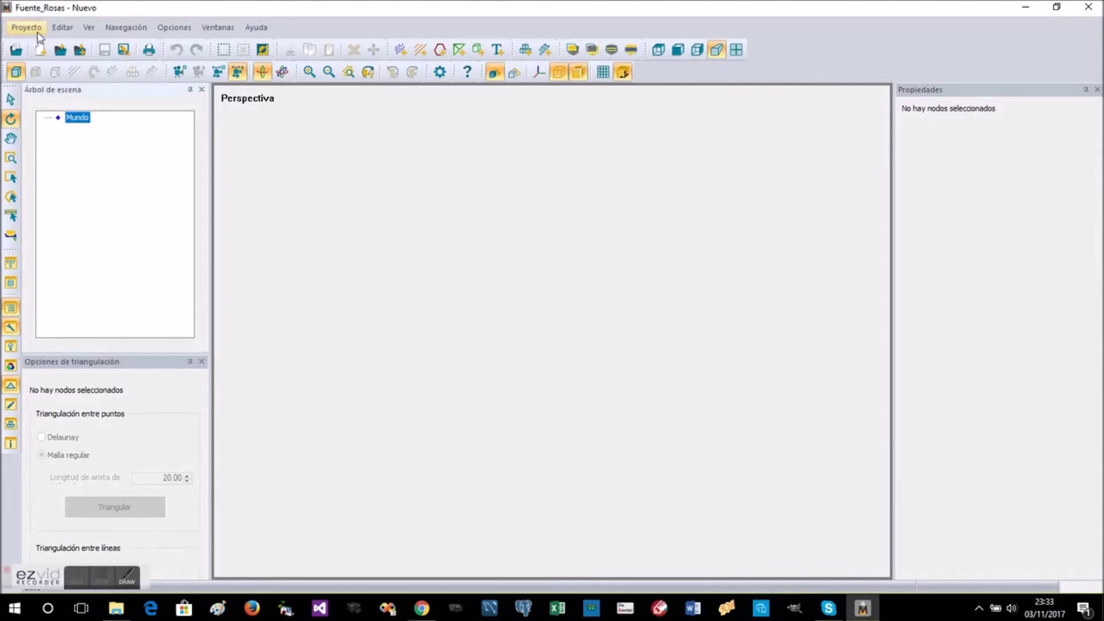
Step: Open the recent file topo.rmrx from the Ejemplo1 folder and view its contour lines from a low angle
click(35, 28)
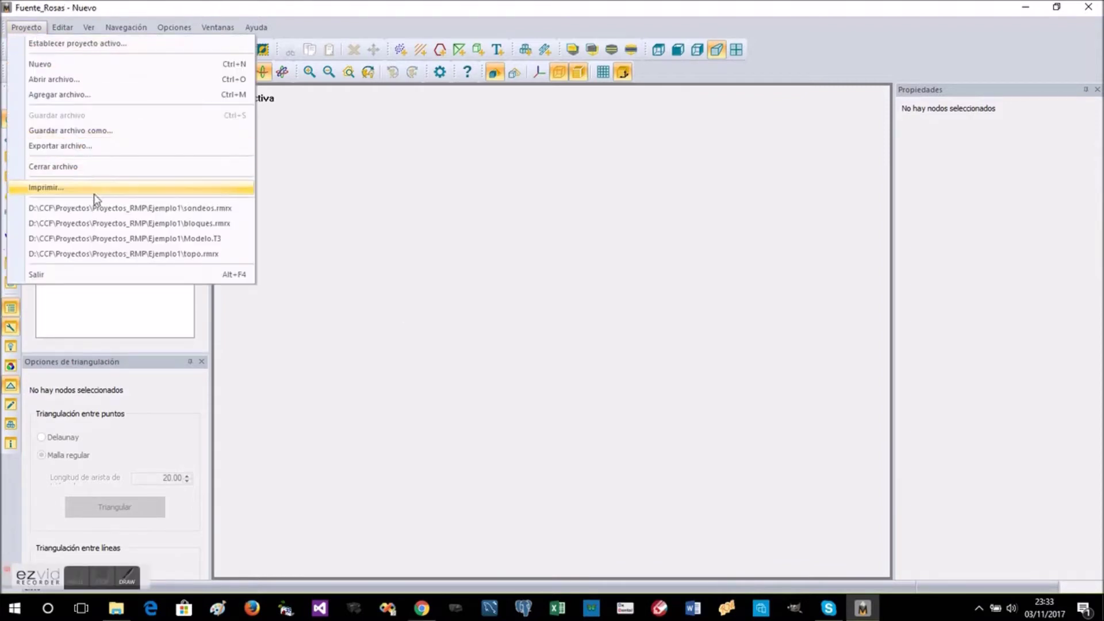
click(102, 253)
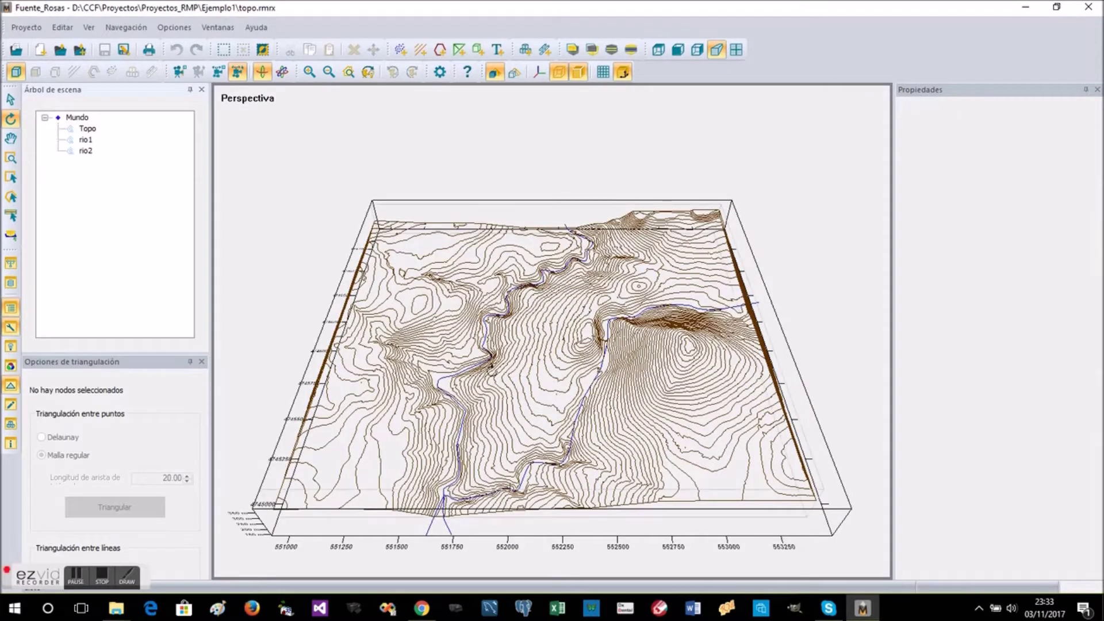
drag(492, 370, 557, 388)
scroll(556, 388, down, 2)
drag(523, 472, 518, 286)
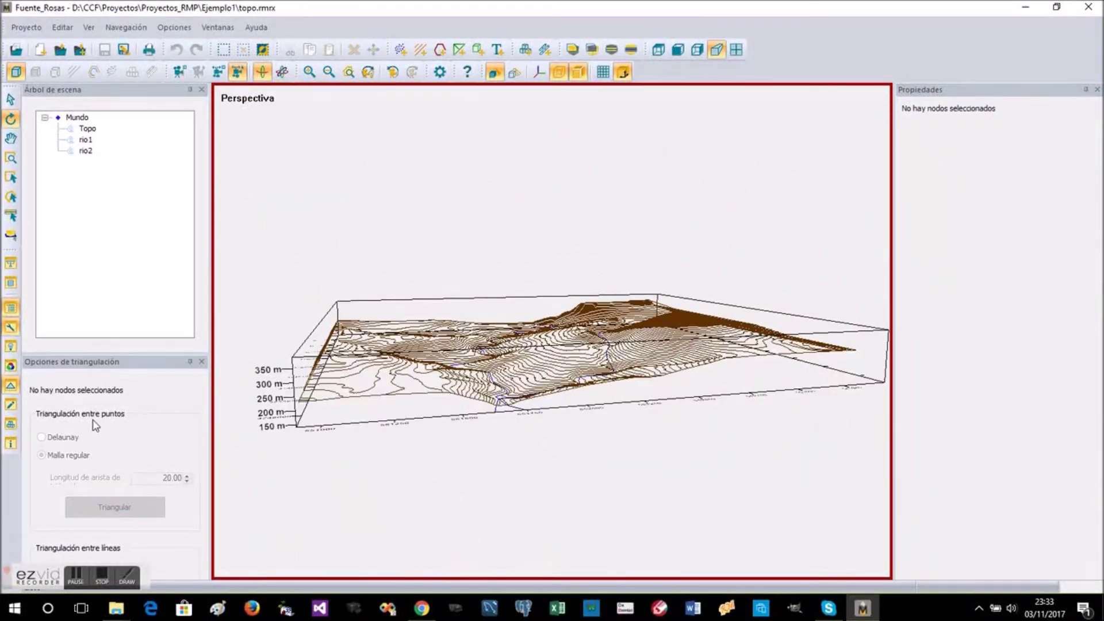
Step: Select the Topo contour lines in the scene, triangulate them directly, and look at the resulting surface up close
click(399, 387)
right_click(402, 146)
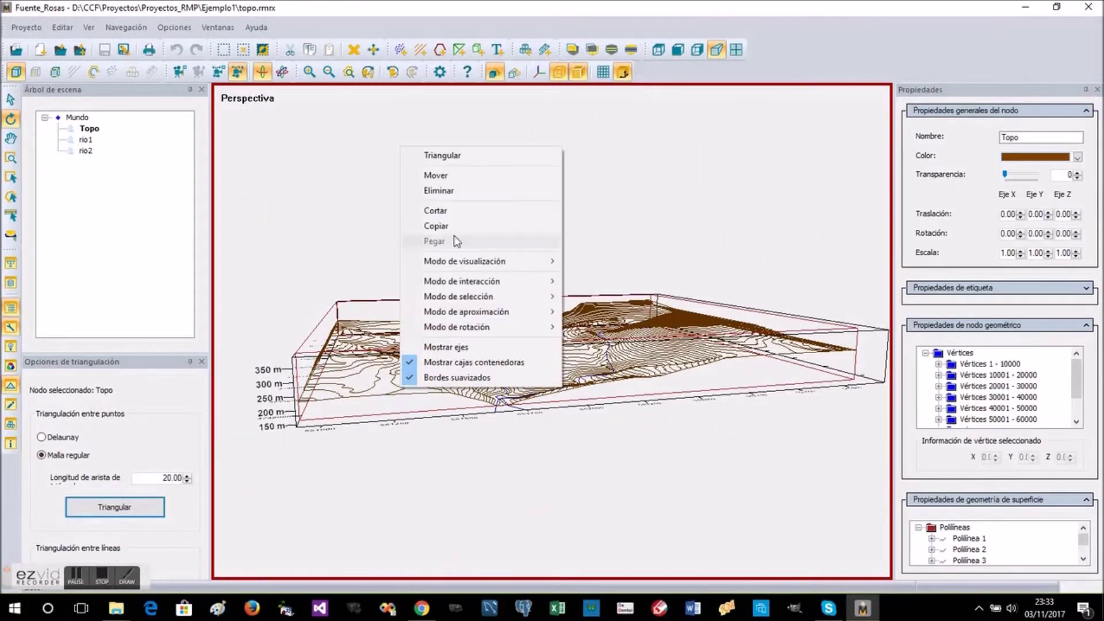
click(471, 156)
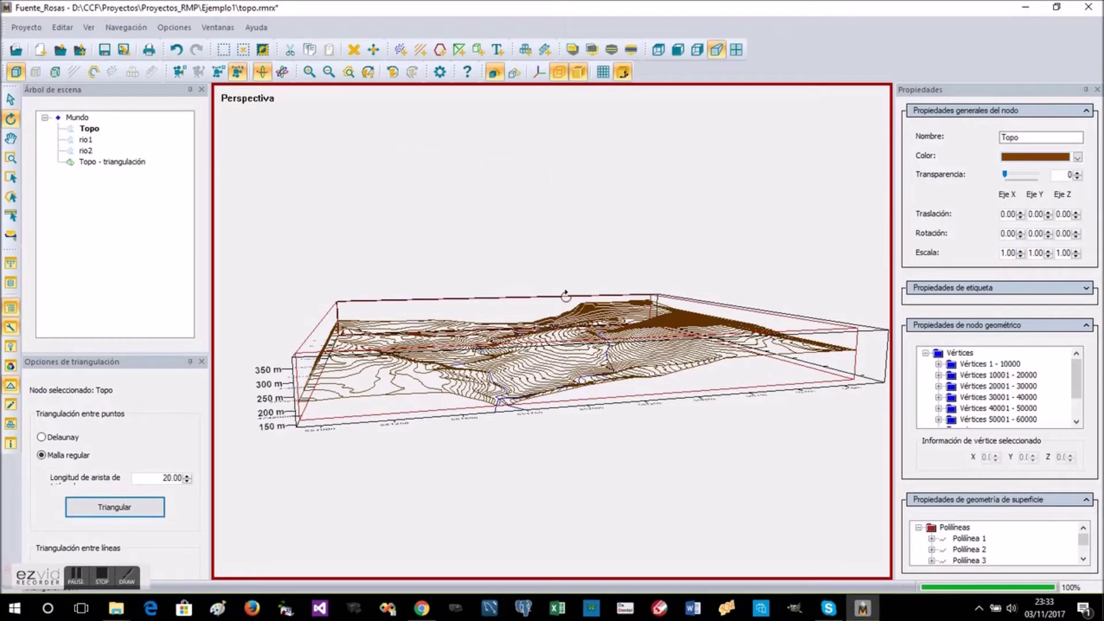
drag(540, 444, 621, 495)
scroll(616, 393, up, 3)
scroll(614, 390, up, 2)
drag(560, 334, 524, 114)
Step: Show the triangulated surface in wireframe, restore the solid display, and undo the triangulation
click(515, 74)
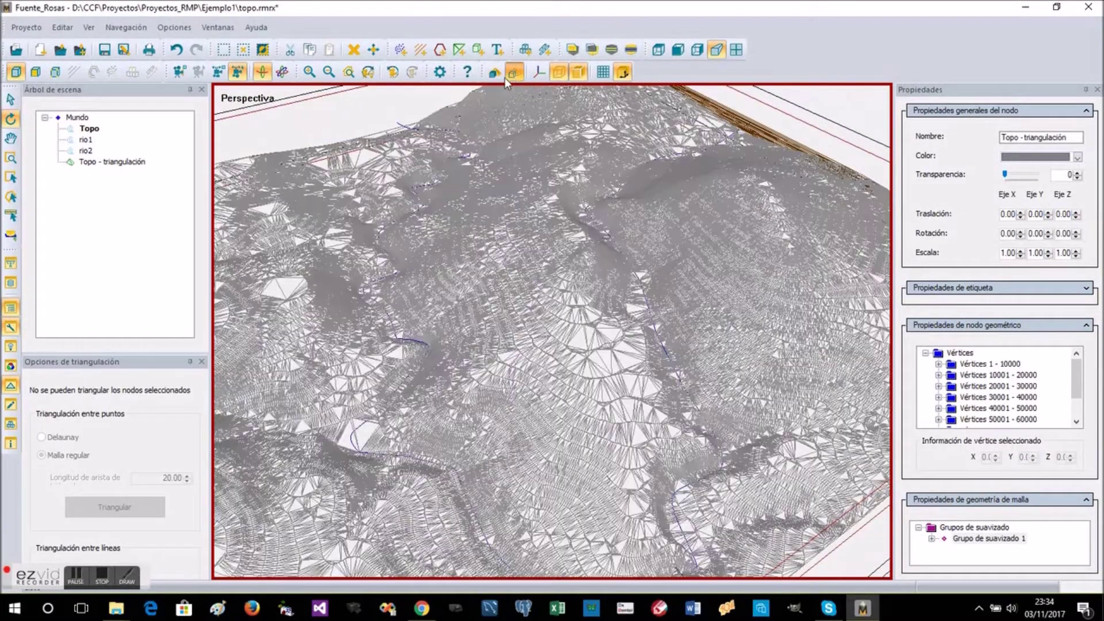
click(494, 73)
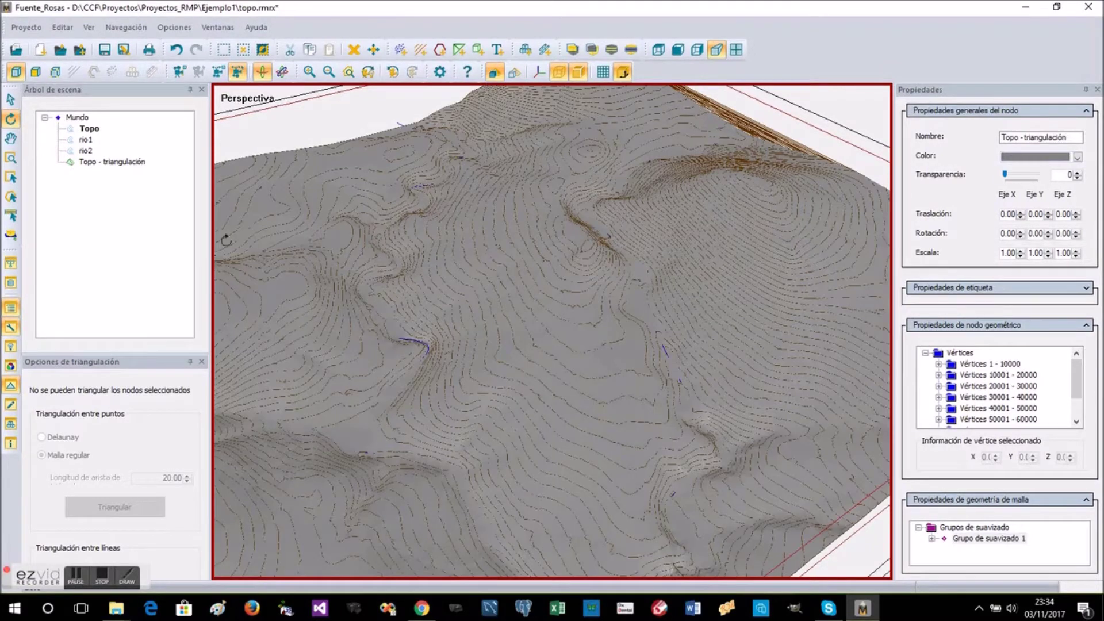
click(177, 52)
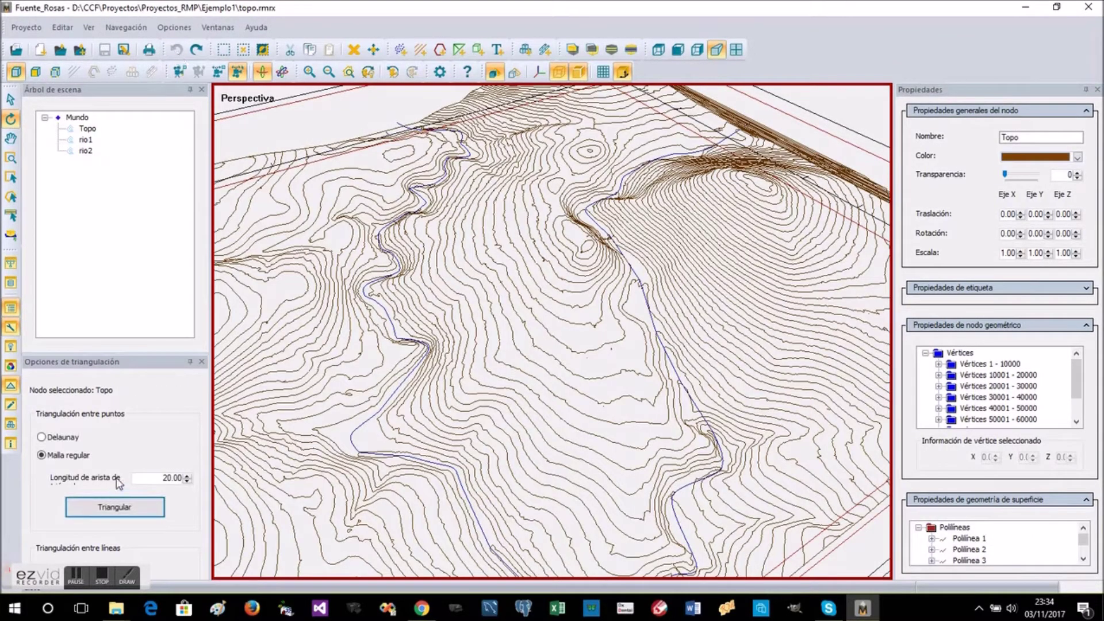
Step: Triangulate Topo as a regular mesh with an edge length of 20.00 and check it in wireframe and solid display
click(143, 508)
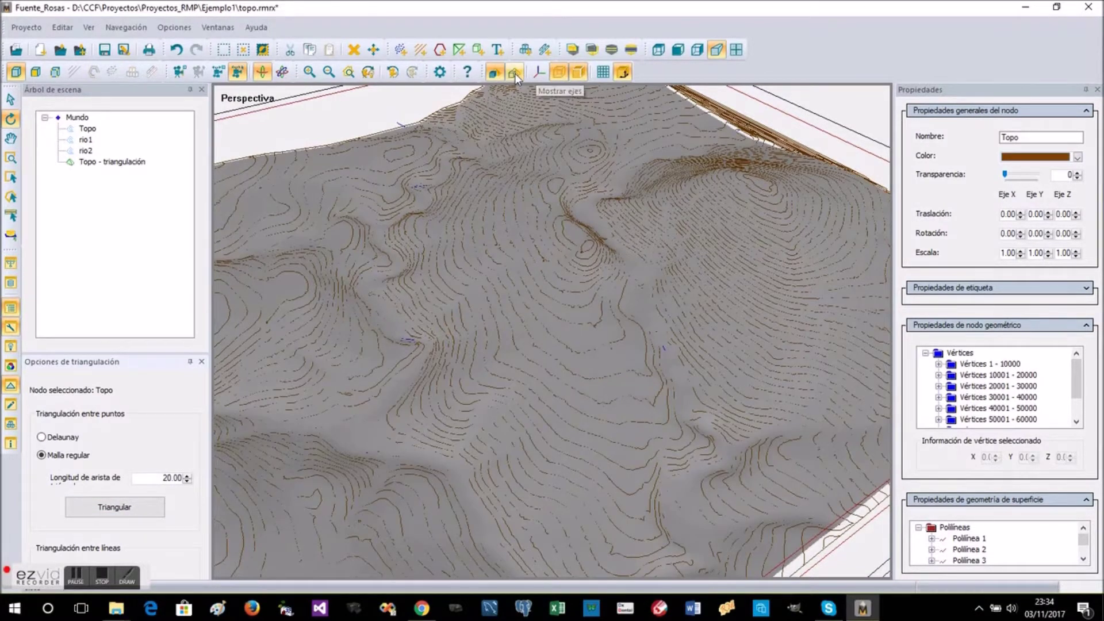
click(493, 74)
scroll(524, 424, up, 3)
scroll(523, 424, down, 2)
click(495, 74)
click(530, 407)
drag(508, 352, 523, 461)
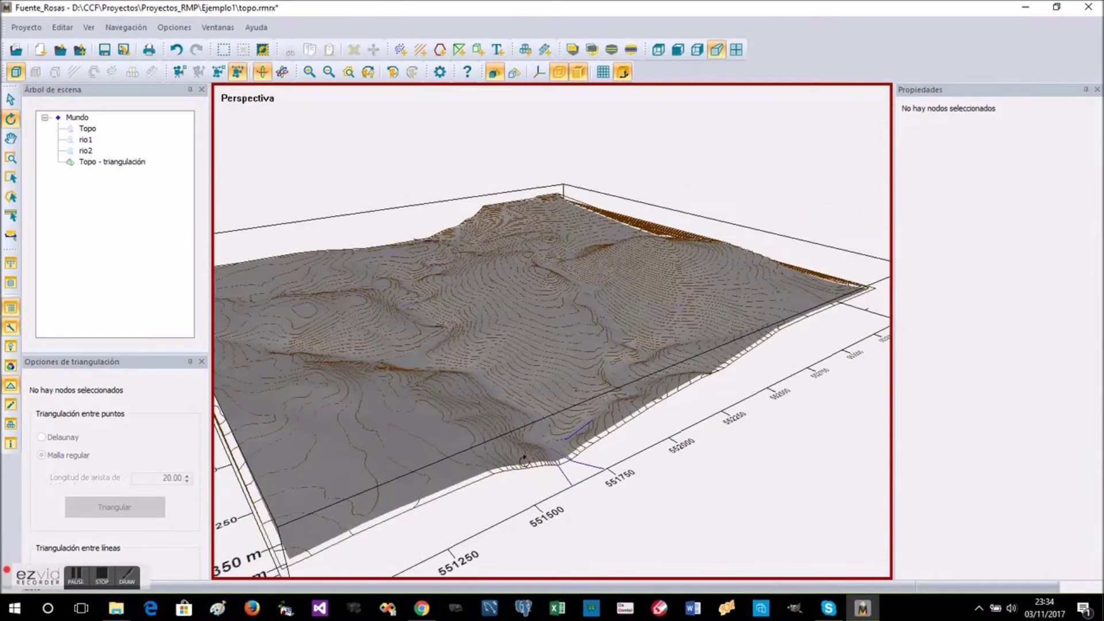
Step: Add the raster image Imagen_ortofoto.tif to the current scene, filtering the files by raster data formats
click(81, 51)
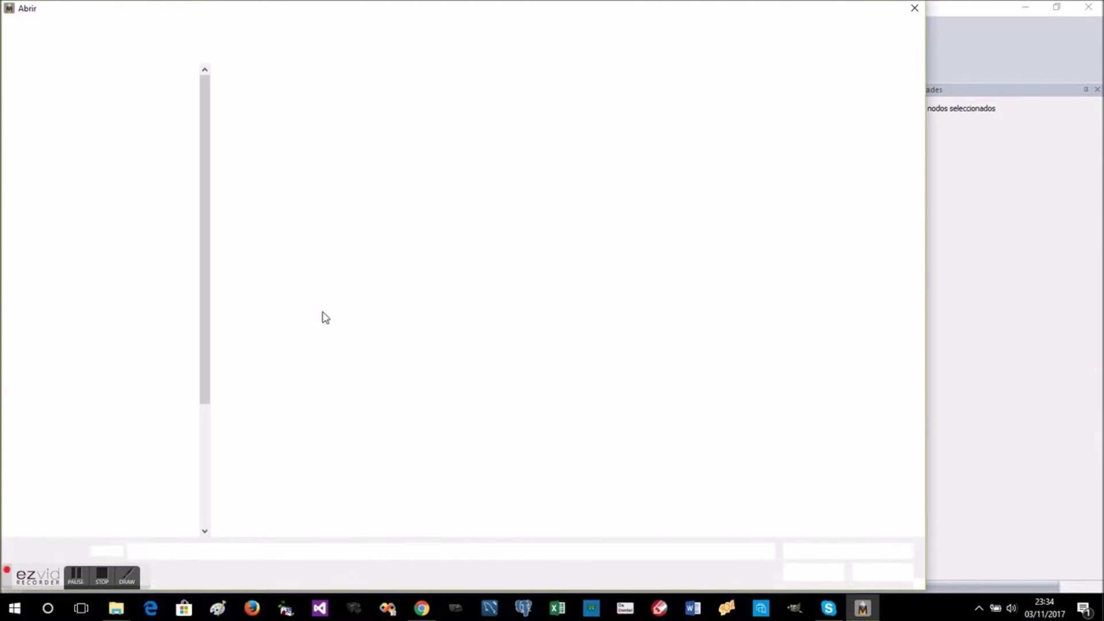
click(846, 551)
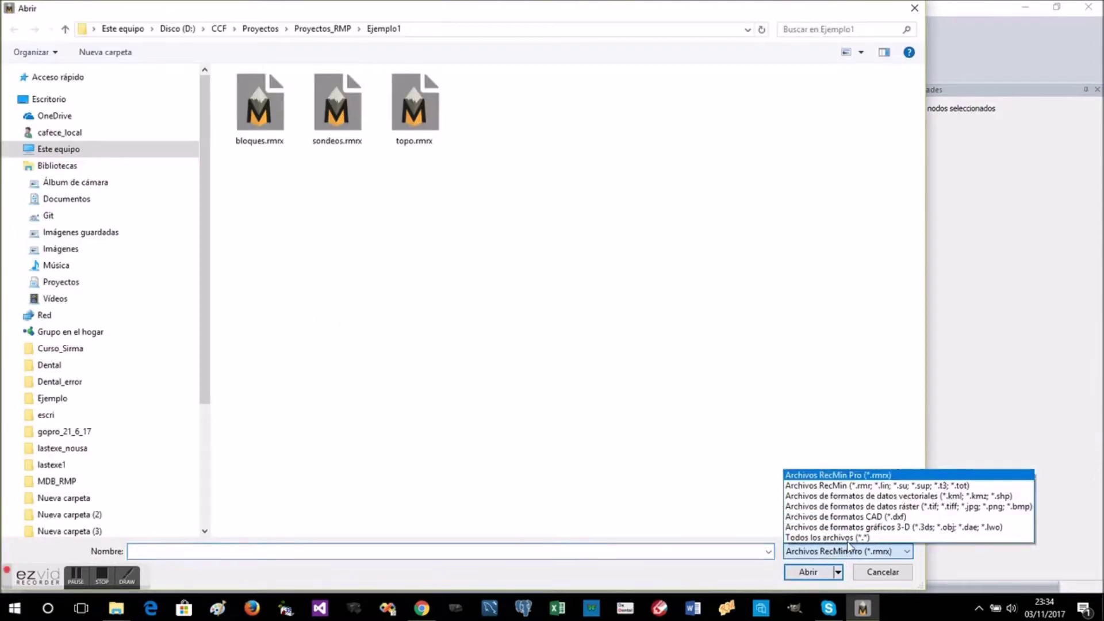
click(870, 506)
double_click(290, 118)
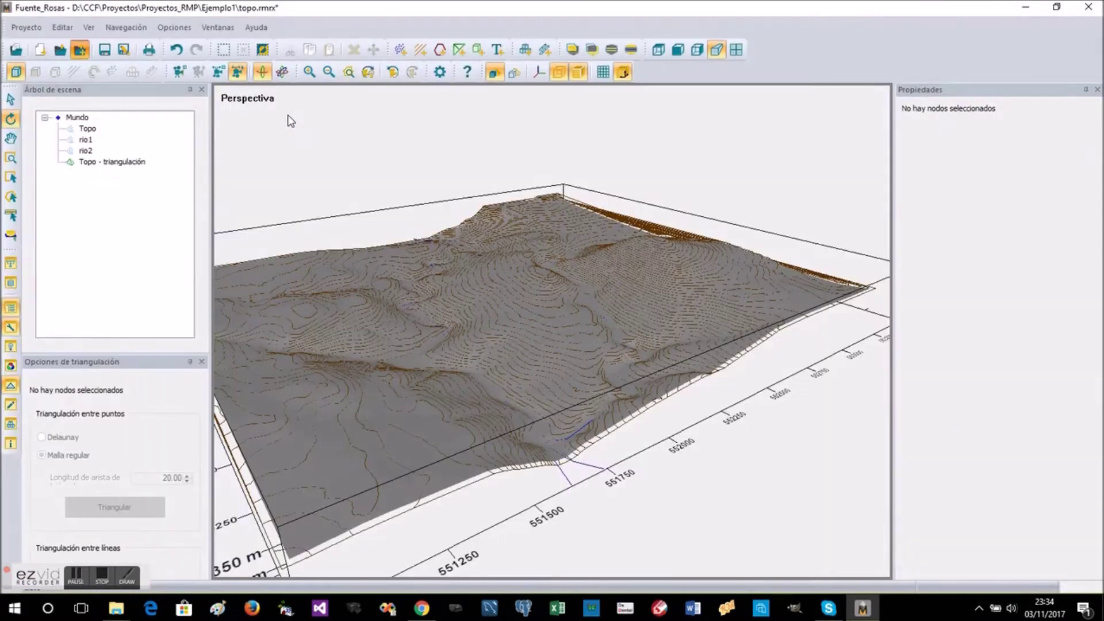
Step: Drape the Imagen_ortofoto.tif orthophoto over the Topo triangulation, view it from above, and undo the draping
drag(625, 506, 688, 389)
right_click(686, 403)
click(760, 172)
scroll(443, 394, up, 3)
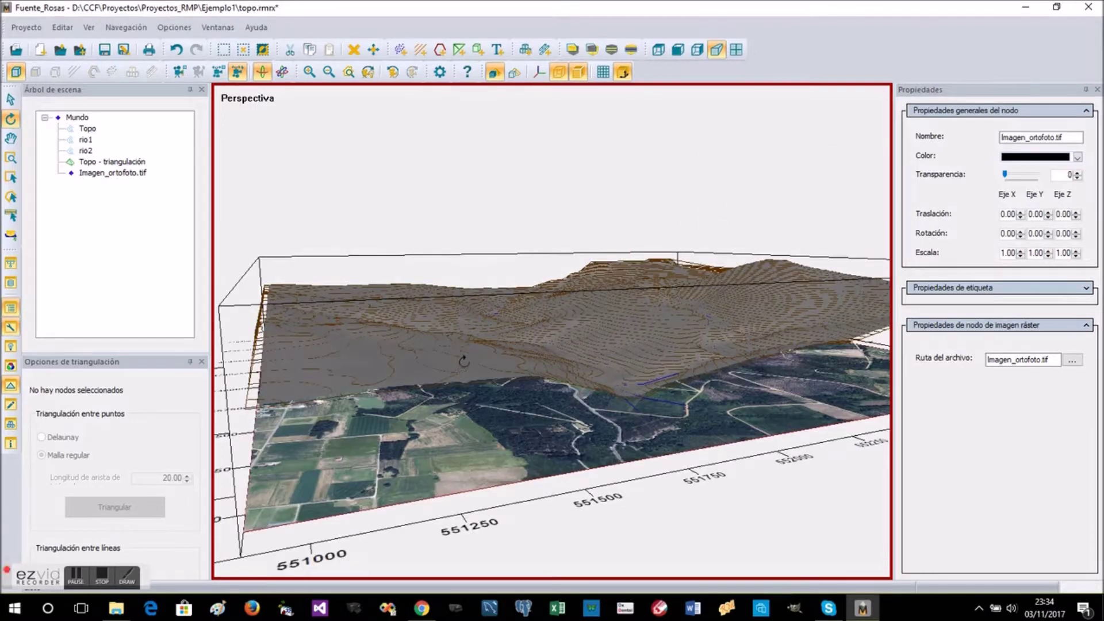
drag(520, 252, 316, 135)
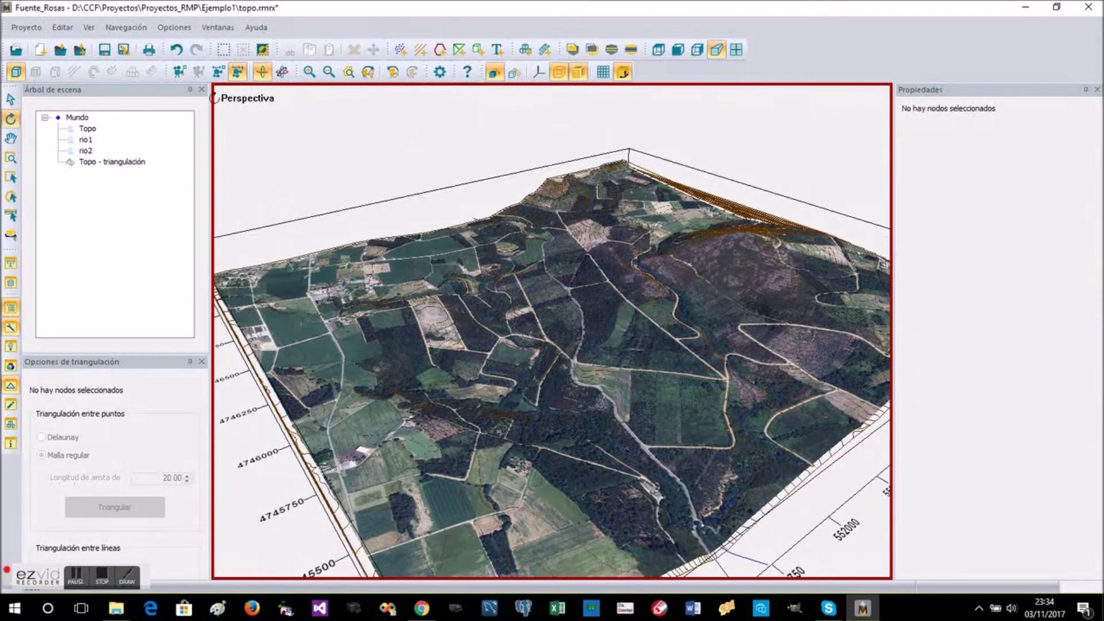
click(176, 50)
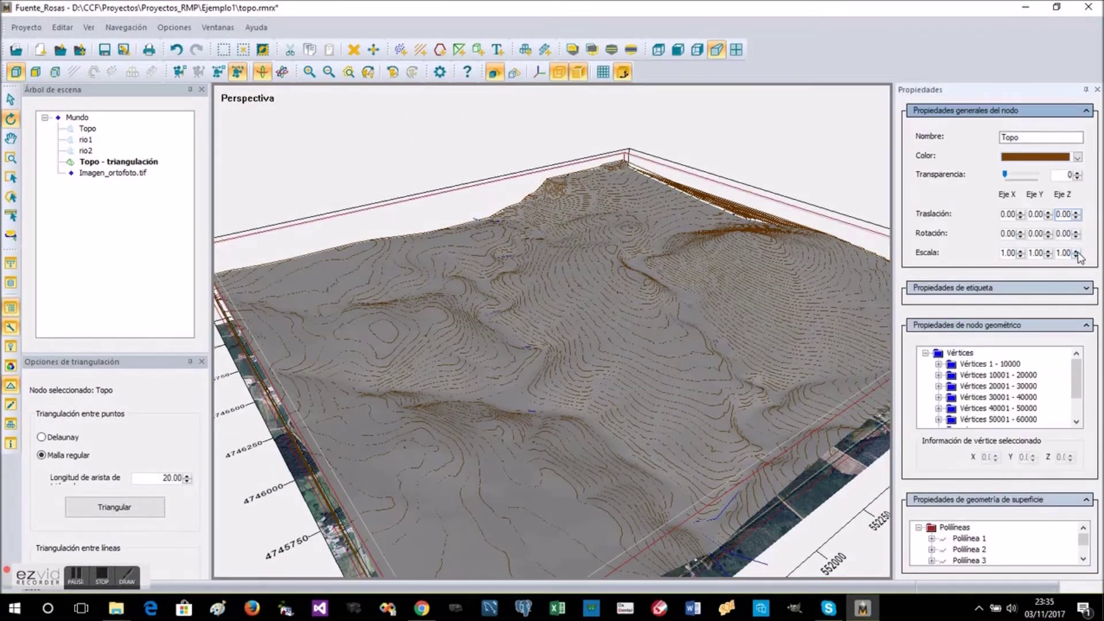
Step: Set the Topo node's Z scale to 3.00 and triangulate the scaled contours as a regular mesh with 20.00 edge length
click(1076, 251)
click(1076, 251)
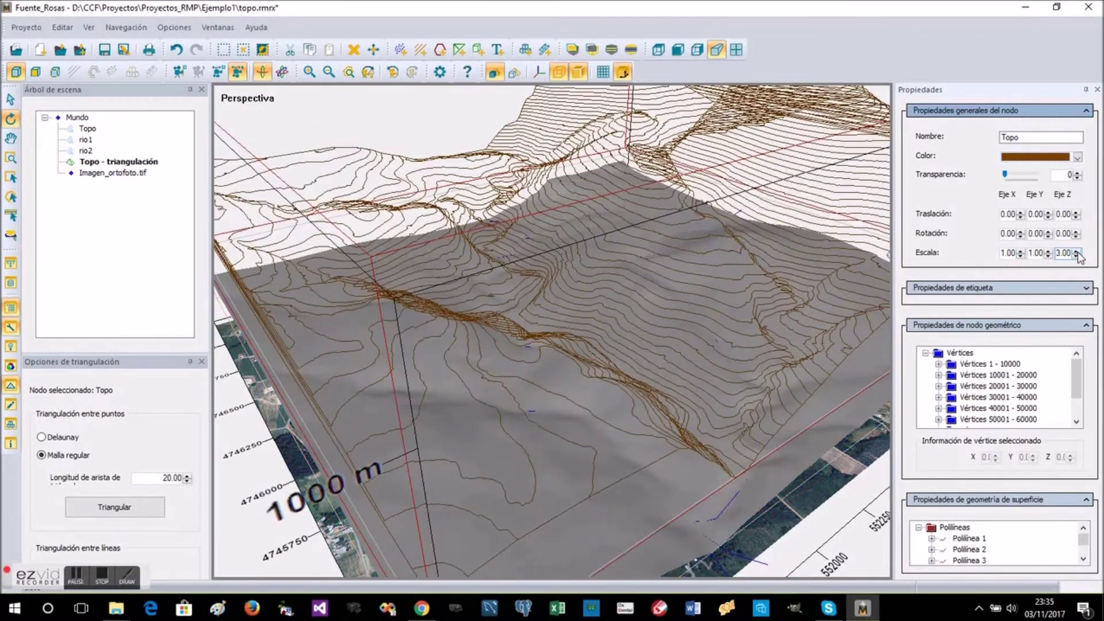
drag(645, 325, 538, 306)
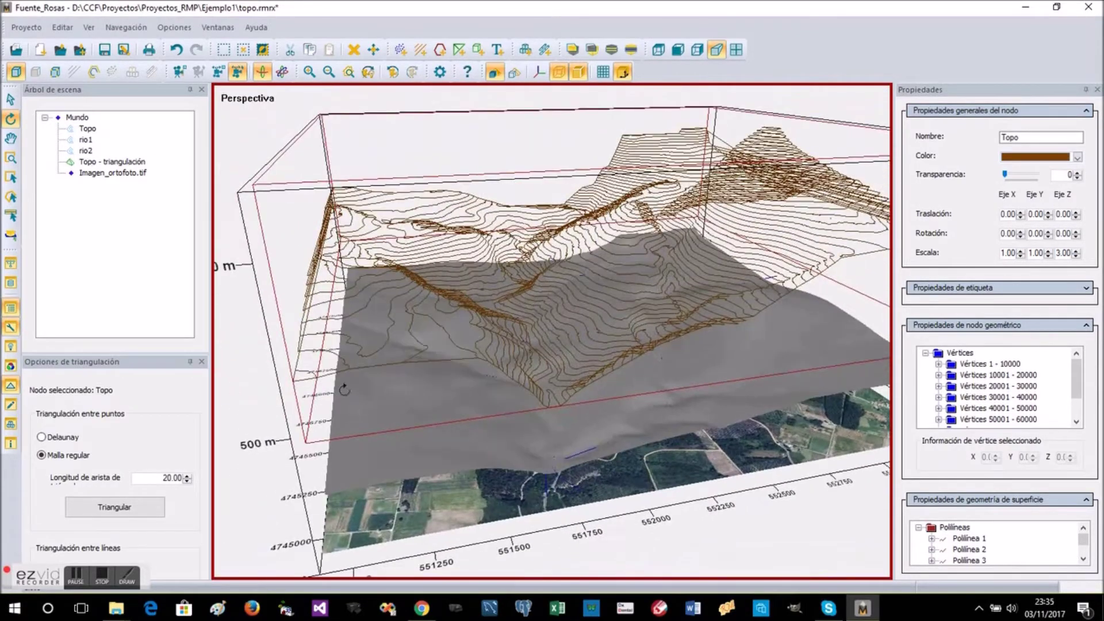
click(151, 508)
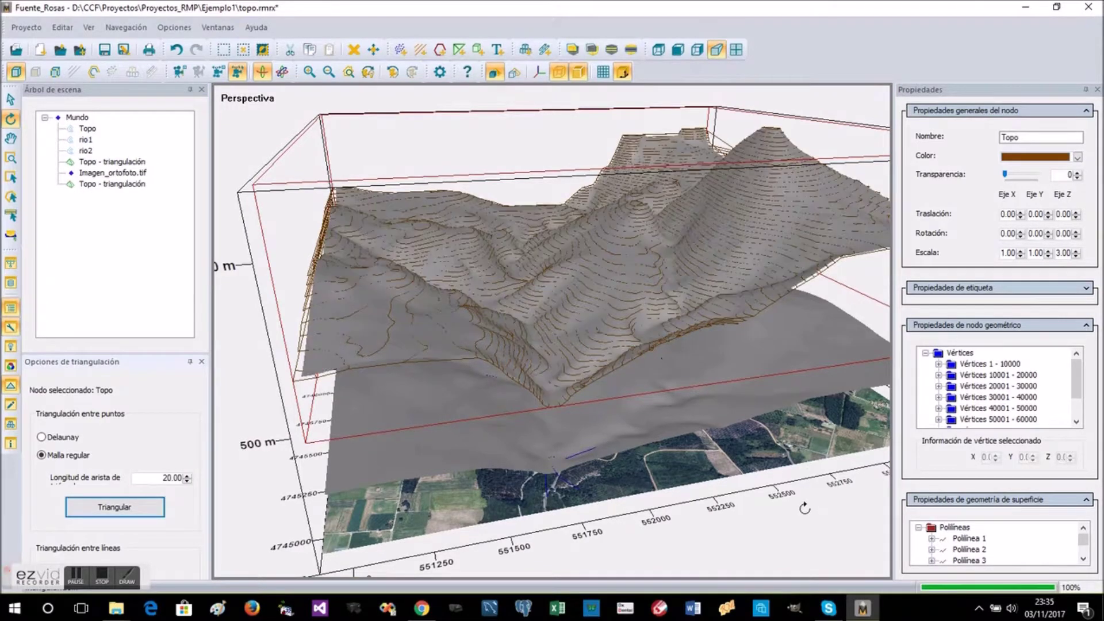
drag(804, 508, 693, 291)
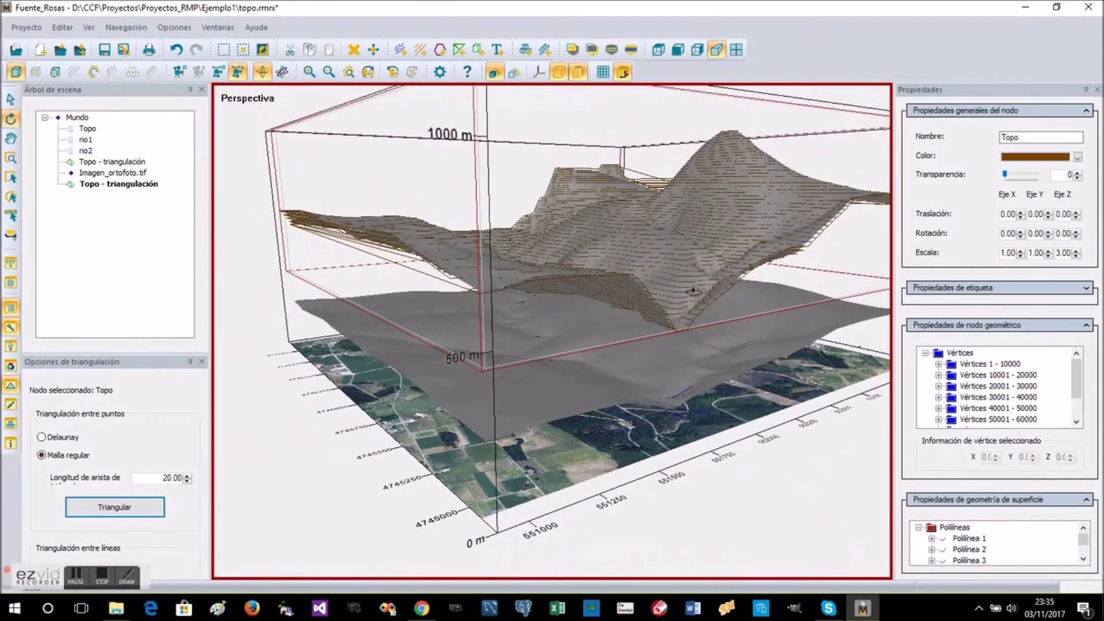
Step: Drape the orthophoto over the lower, unscaled Topo triangulation and undo the draping
right_click(625, 463)
click(710, 233)
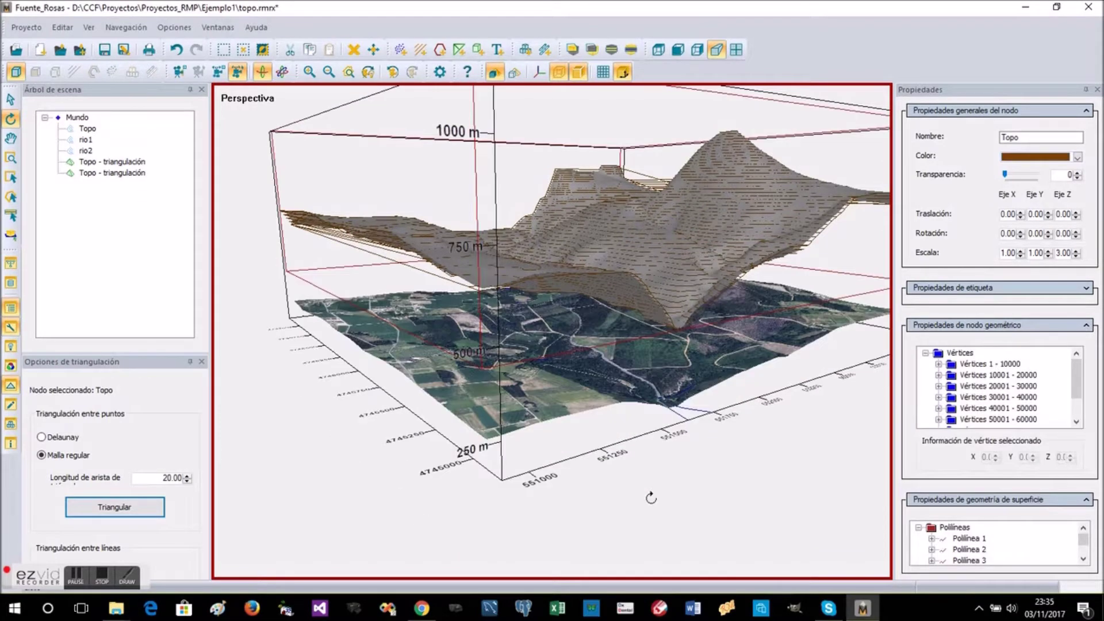
key(ctrl+z)
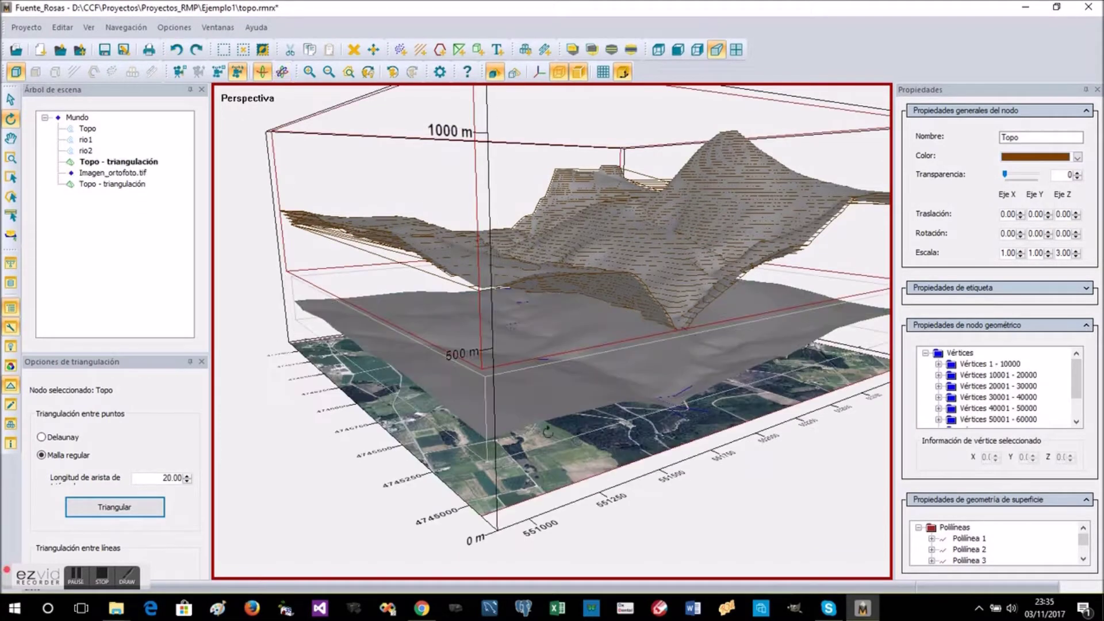
Step: Drape the orthophoto over the upper Topo triangulation made from the scaled contours and view the terrain from several sides
right_click(607, 451)
click(697, 220)
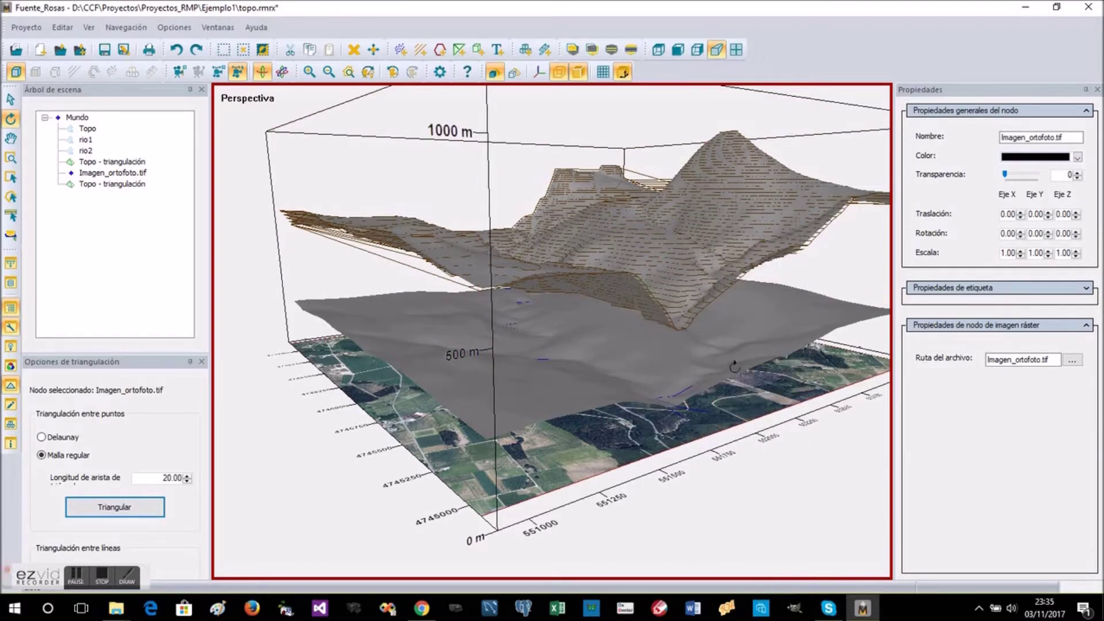
drag(658, 434, 805, 535)
scroll(633, 368, up, 3)
drag(632, 437, 248, 98)
scroll(616, 345, down, 4)
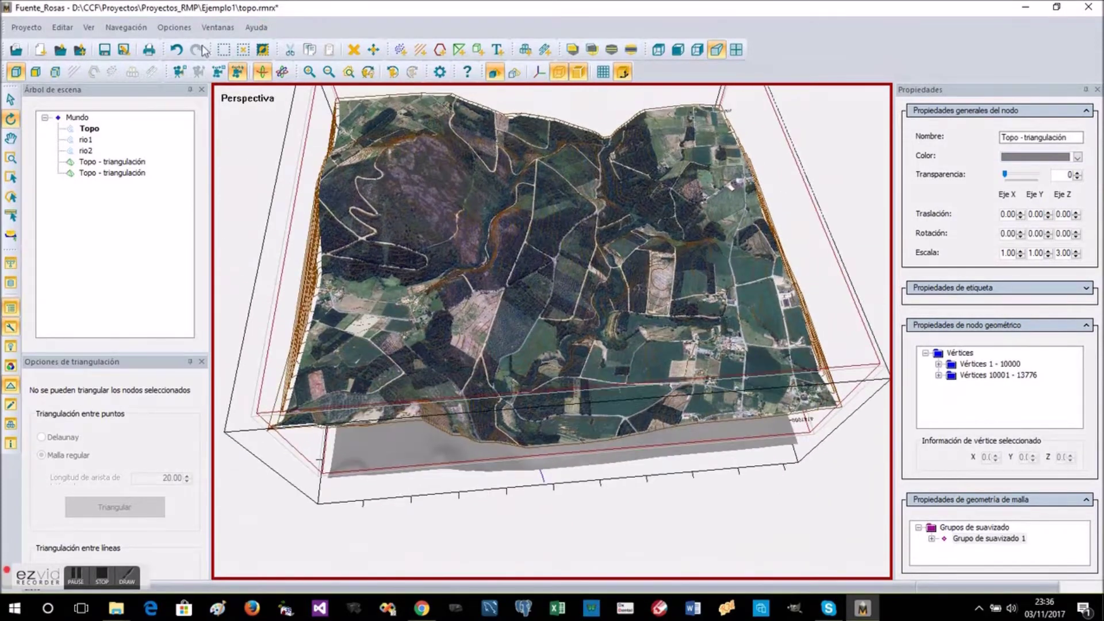
Step: Undo the draping and the preceding height exaggeration steps, back to the unscaled Topo contours with their single triangulation
click(176, 50)
click(176, 50)
click(176, 50)
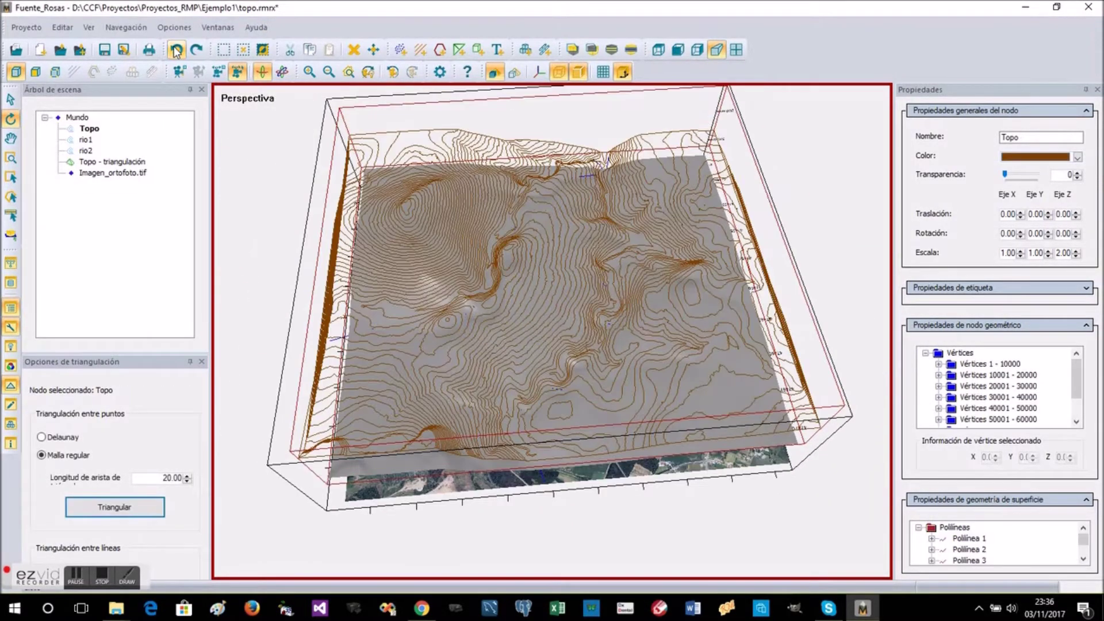
click(176, 50)
click(176, 51)
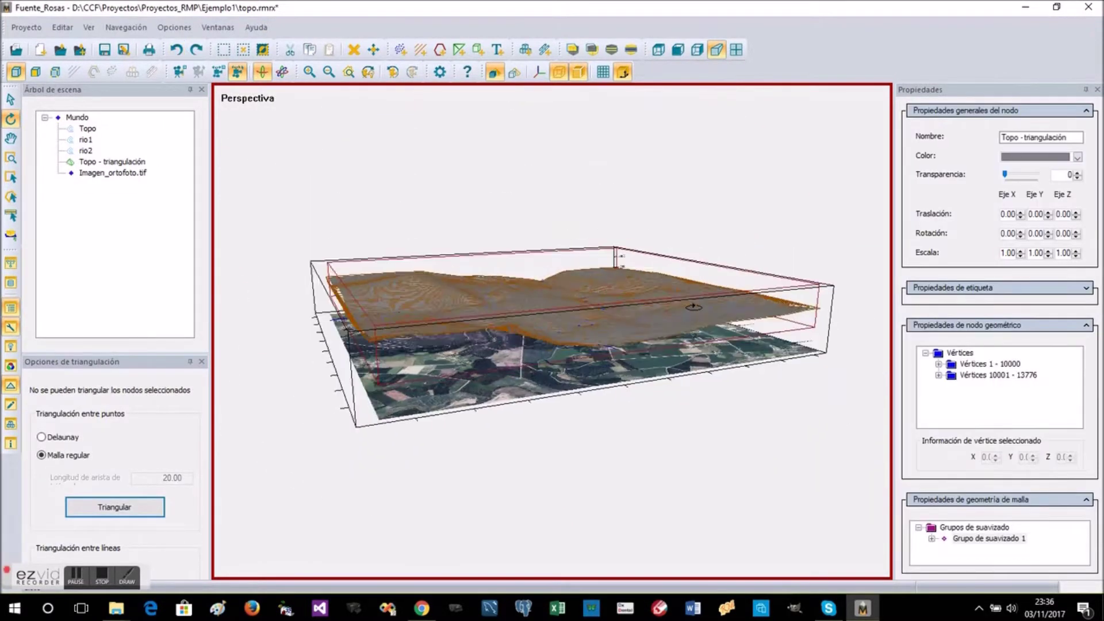
drag(800, 322, 290, 153)
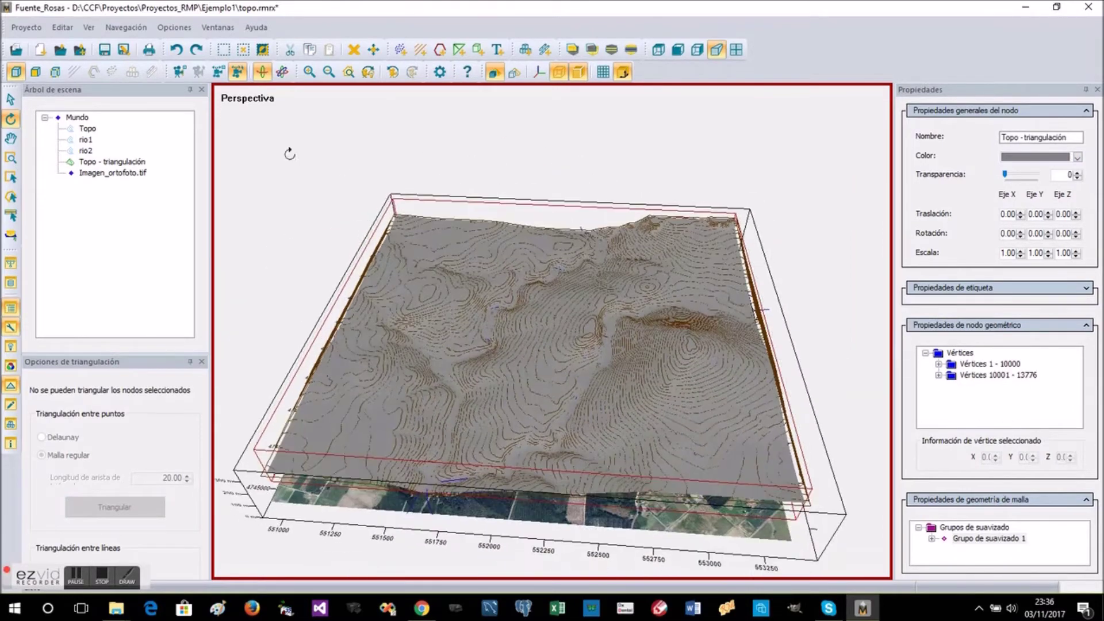
Step: Undo back to before the Imagen_ortofoto.tif import and redo the import beneath the unscaled terrain
click(176, 51)
click(176, 51)
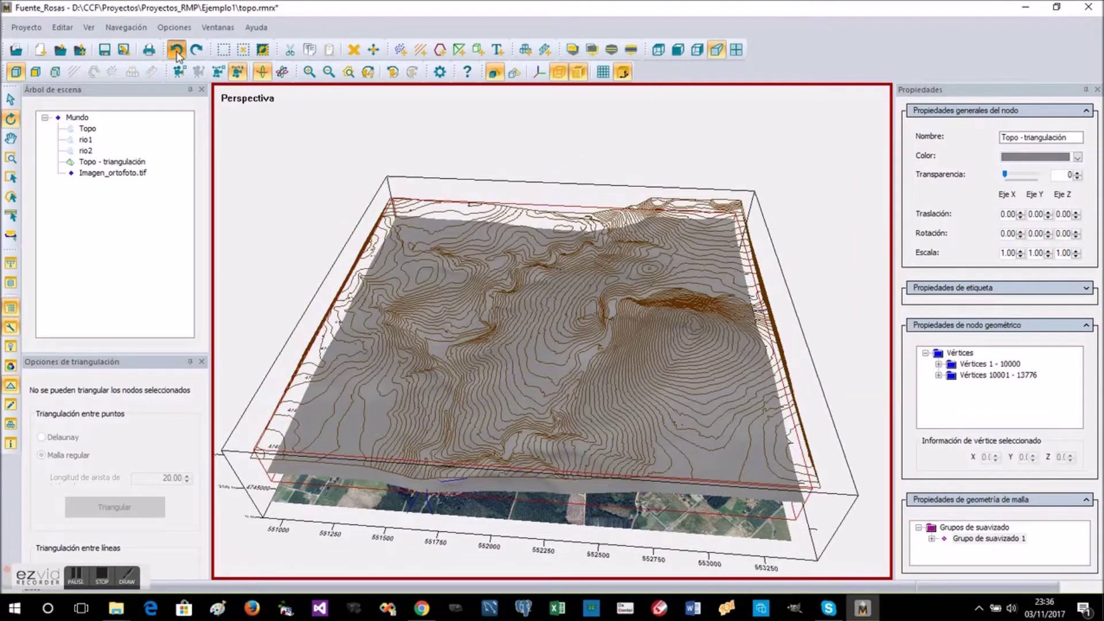
click(176, 51)
click(176, 51)
click(176, 51)
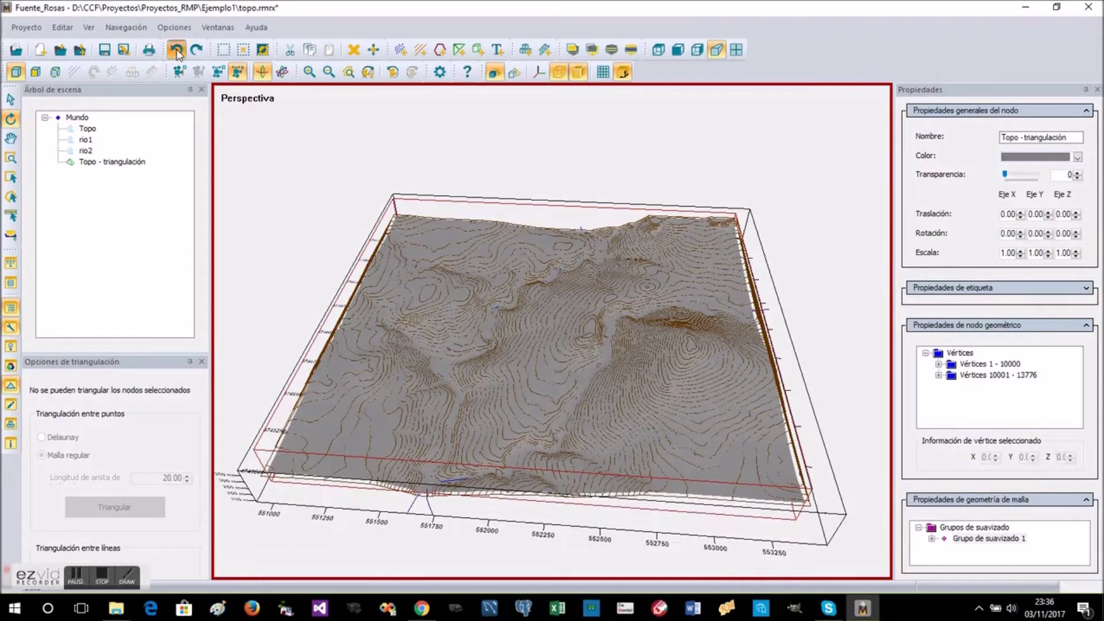
click(196, 50)
drag(353, 303, 627, 308)
click(197, 50)
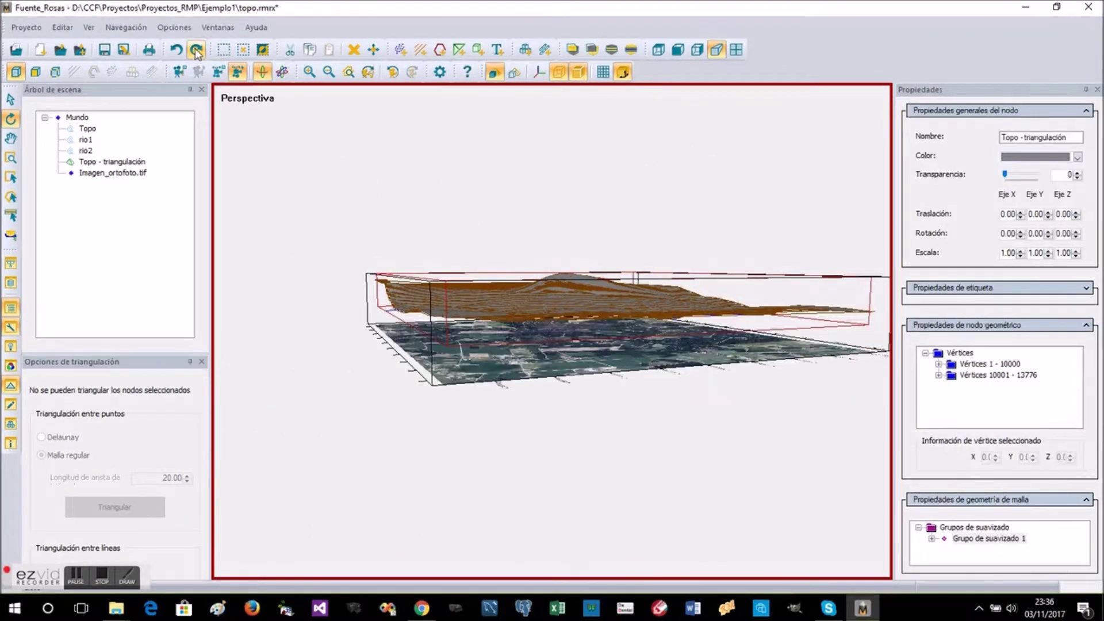
Step: Drape the Imagen_ortofoto.tif orthophoto over the unscaled Topo triangulation and view the textured terrain at an angle
click(573, 376)
right_click(573, 375)
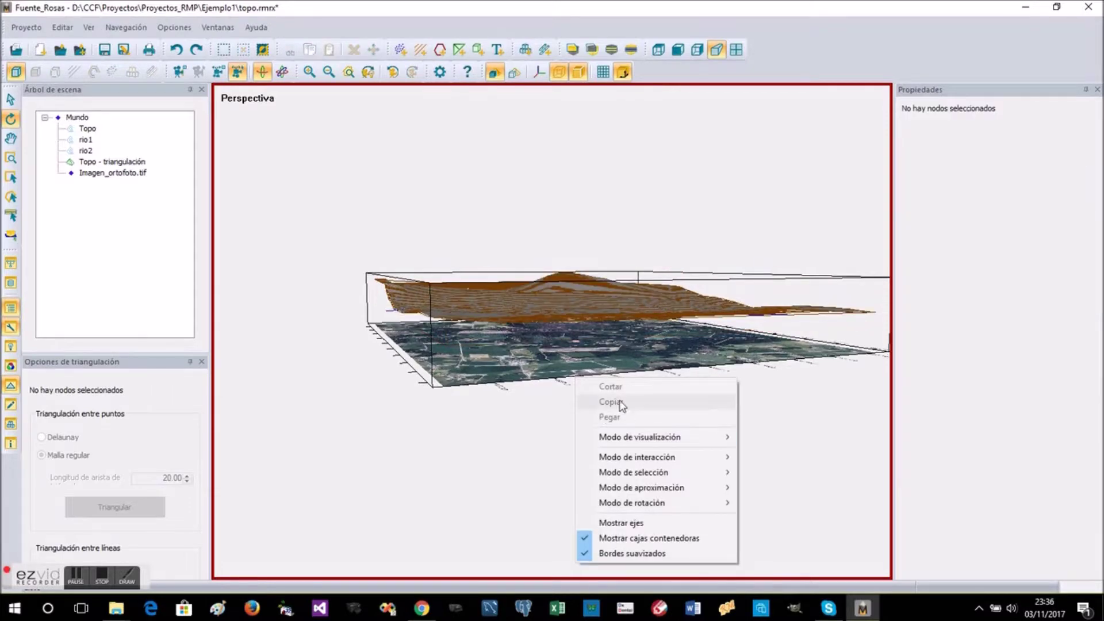
click(549, 366)
right_click(564, 128)
click(636, 143)
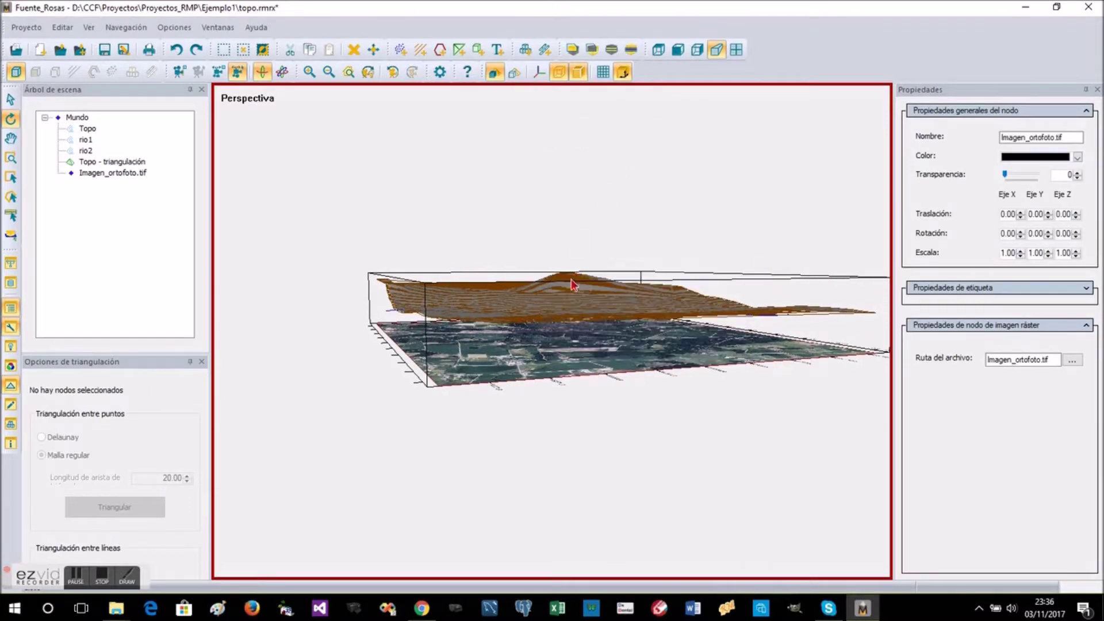
scroll(570, 299, up, 2)
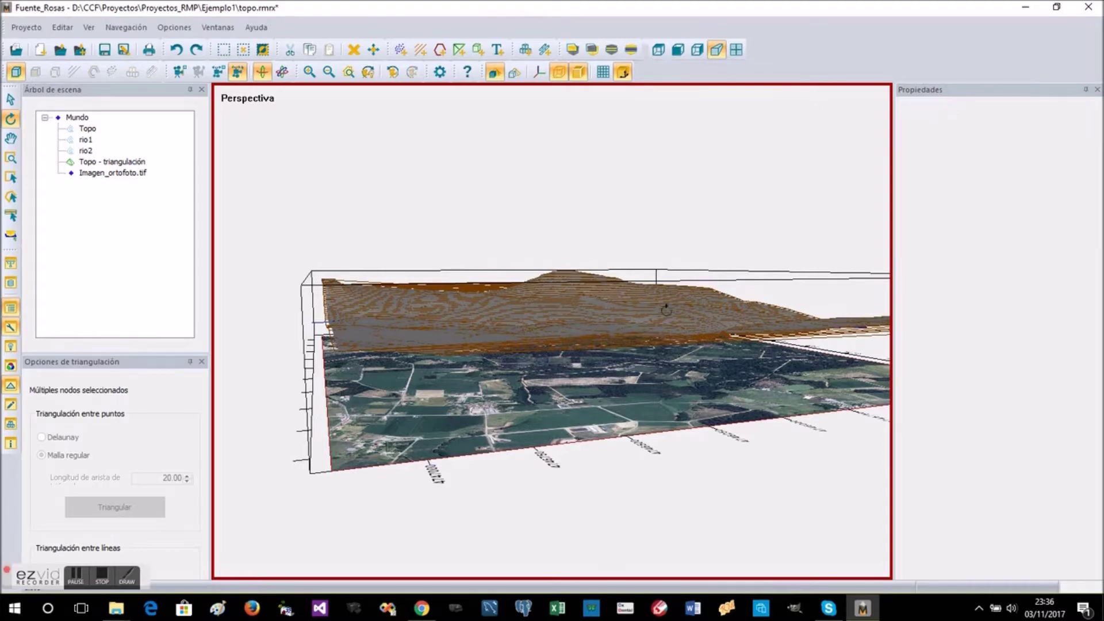
drag(636, 264, 385, 329)
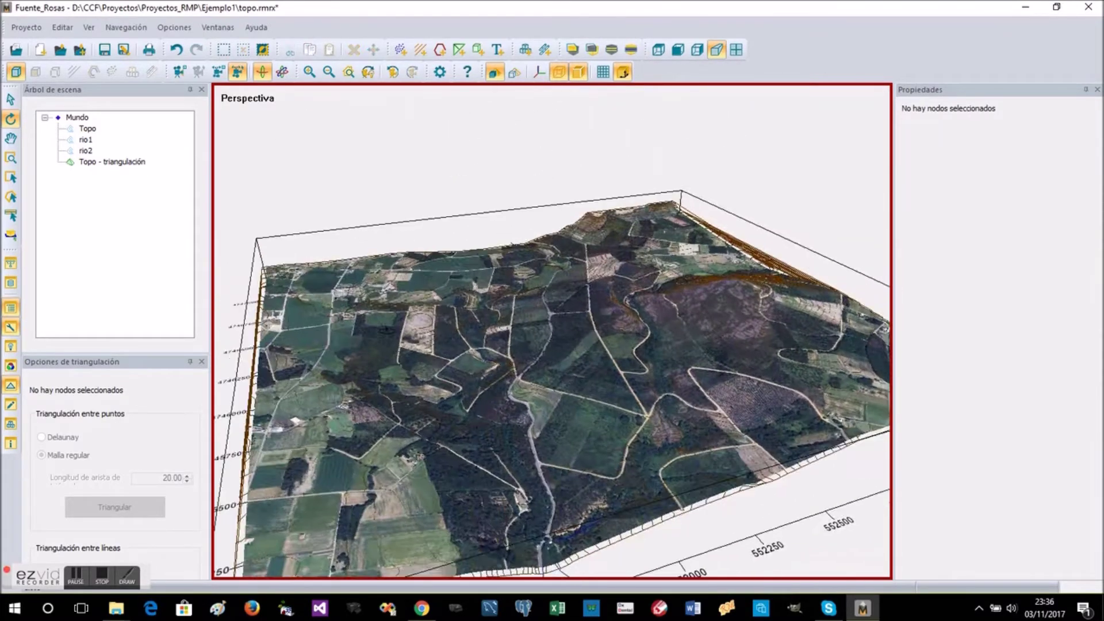
Step: Add the drillholes from sondeos.rmrx to the scene and view them up close beneath the terrain
click(80, 49)
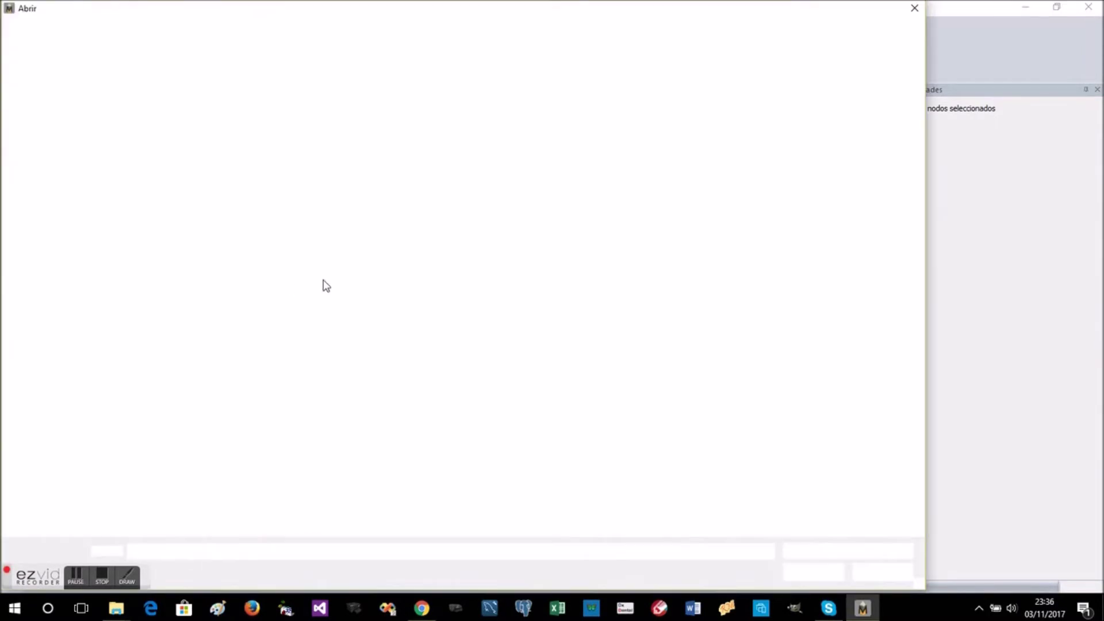
double_click(350, 98)
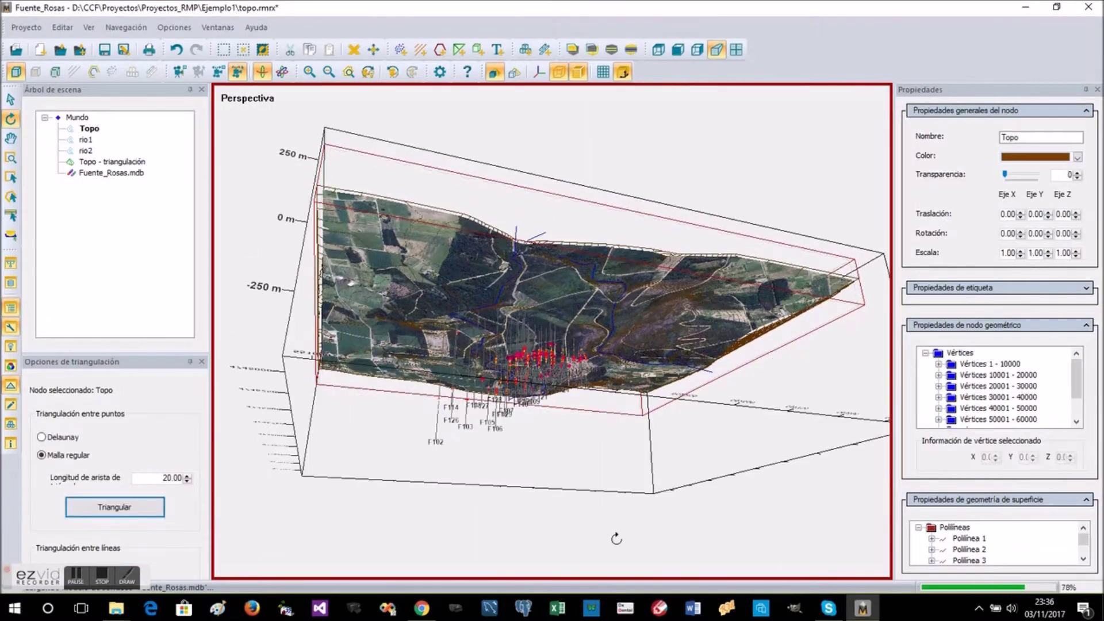
drag(604, 264, 529, 334)
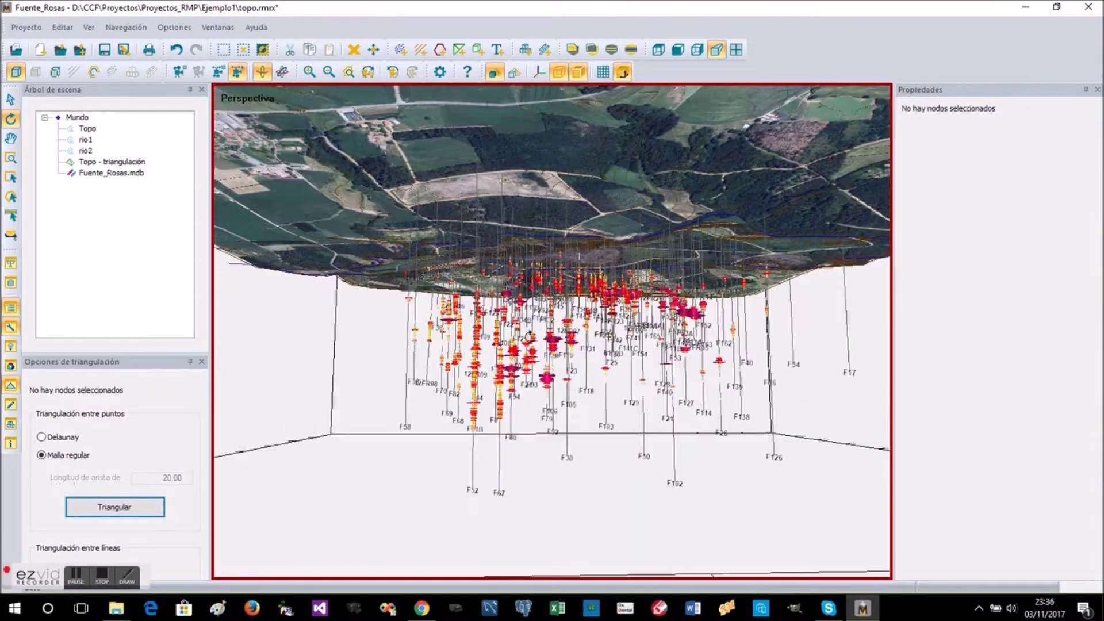
scroll(529, 334, up, 10)
drag(648, 360, 538, 424)
Step: Set the sample scale factor of the Fuente_Rosas.mdb drillholes to 0.60 and view them from another side
click(118, 175)
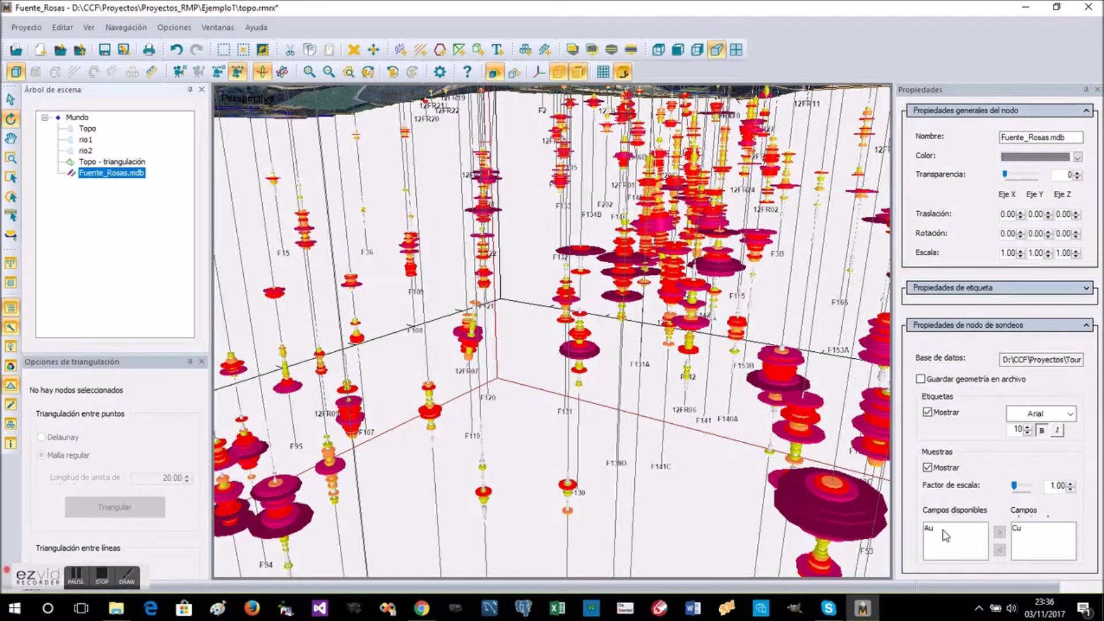
click(1070, 489)
click(1070, 489)
click(1070, 489)
click(1070, 489)
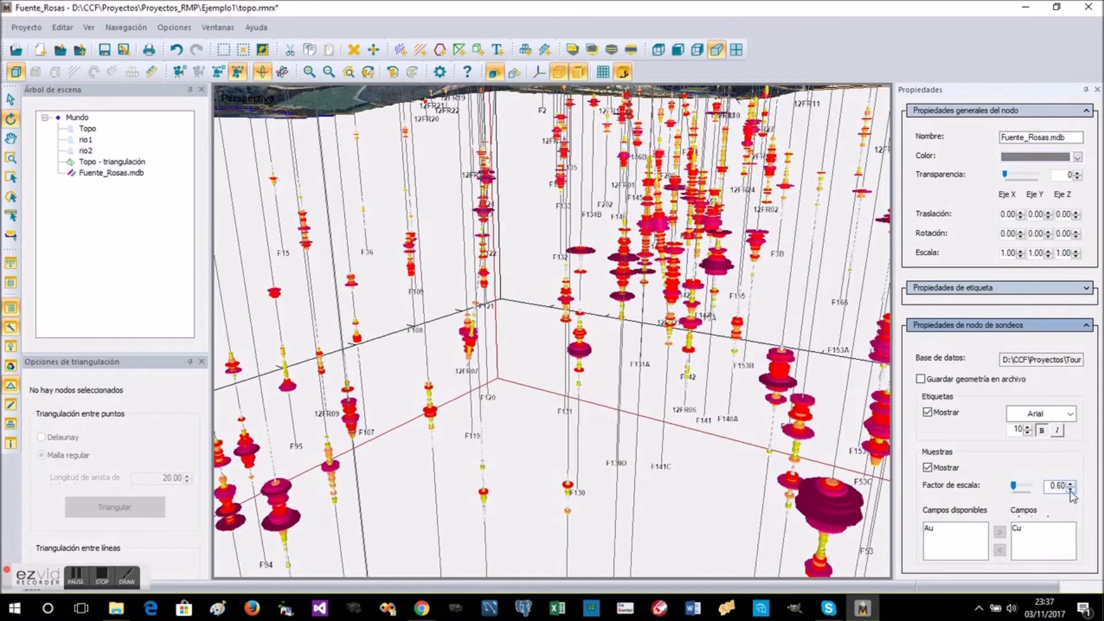
drag(711, 409, 494, 318)
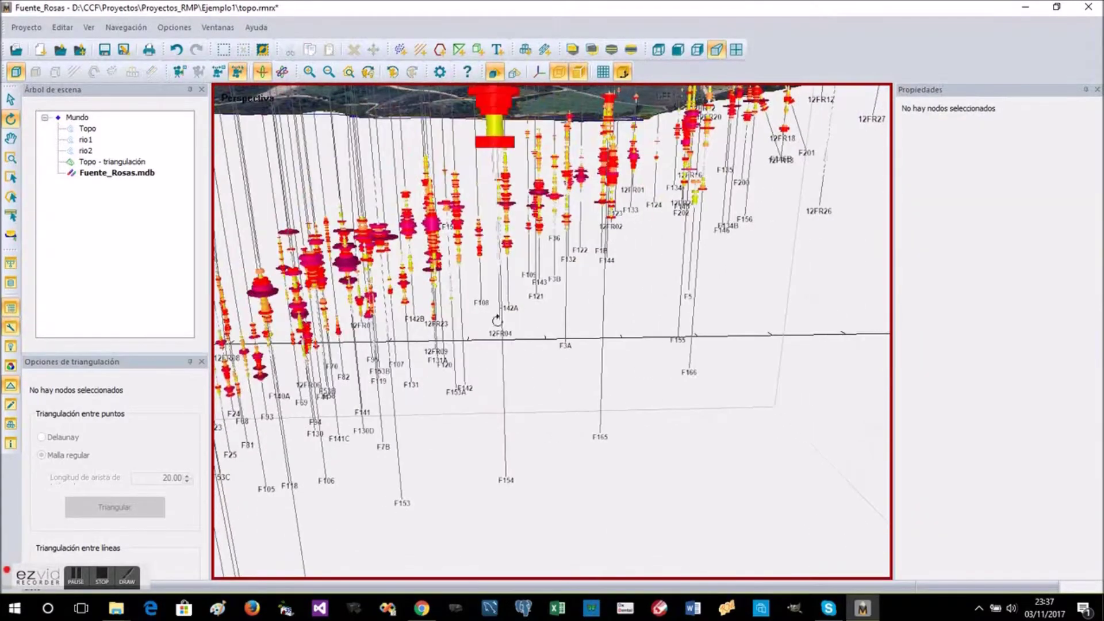
Step: Add the block model from bloques.rmrx to the scene and examine its coloured blocks beneath the terrain
click(80, 51)
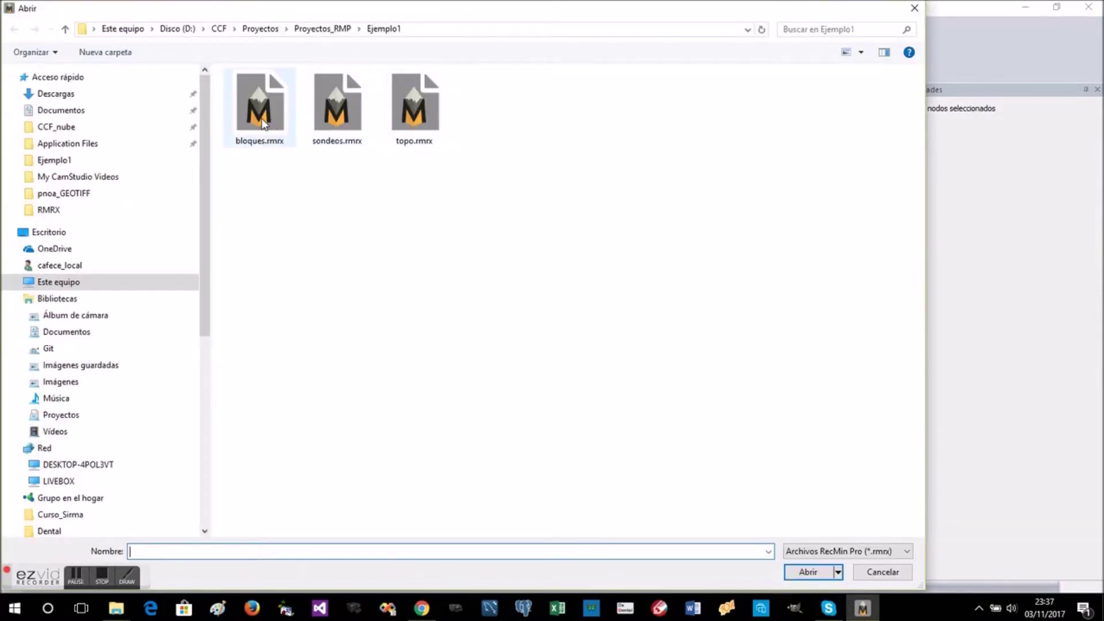
double_click(260, 109)
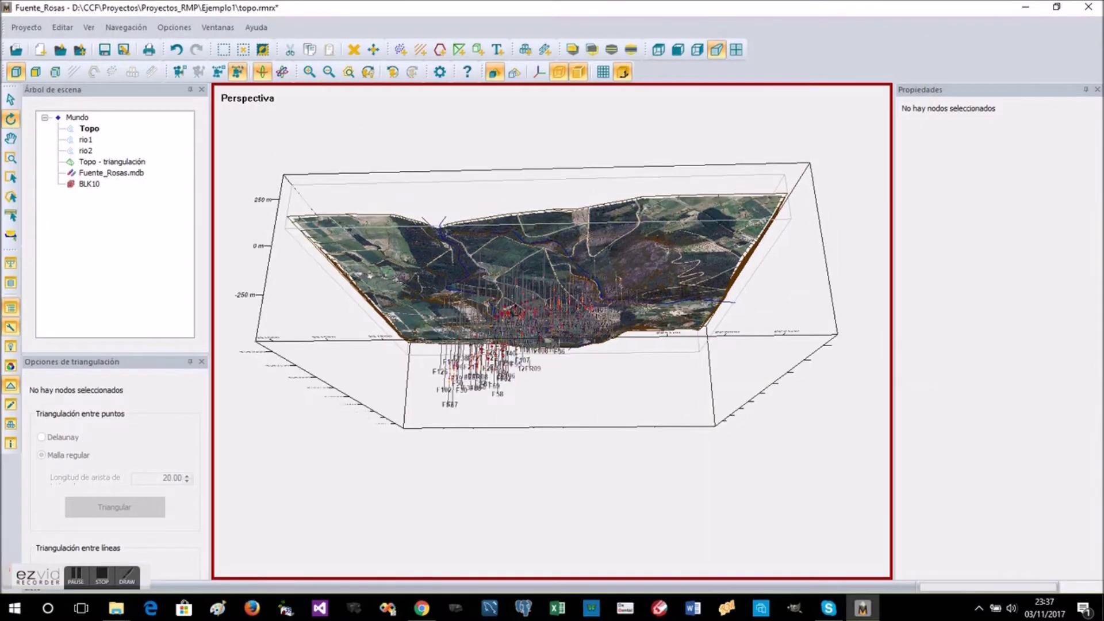
scroll(513, 311, up, 4)
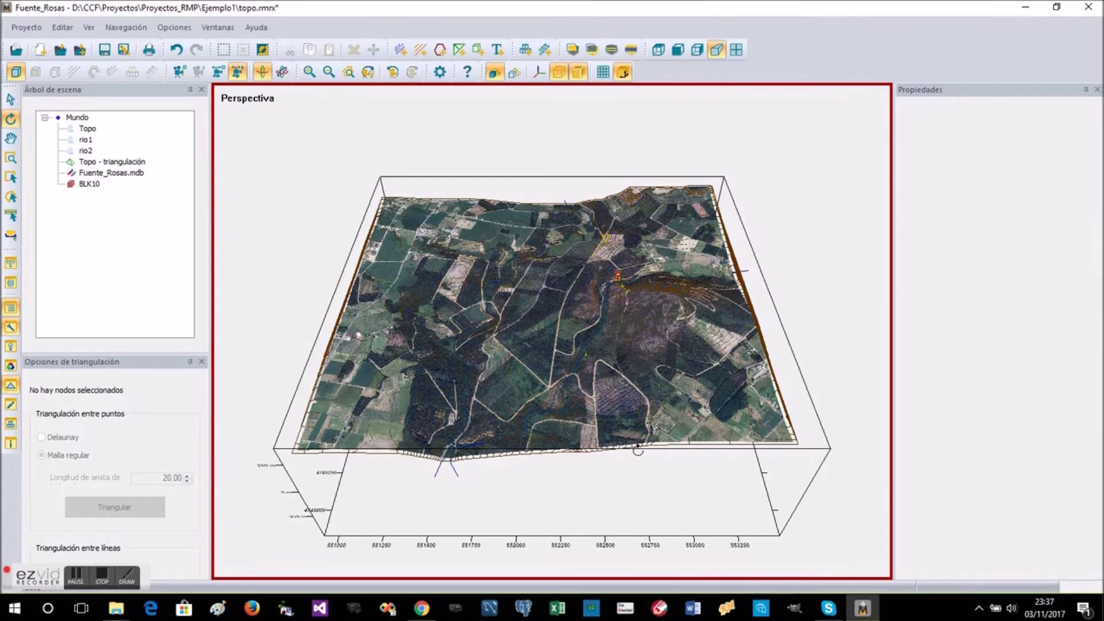
drag(638, 449, 570, 306)
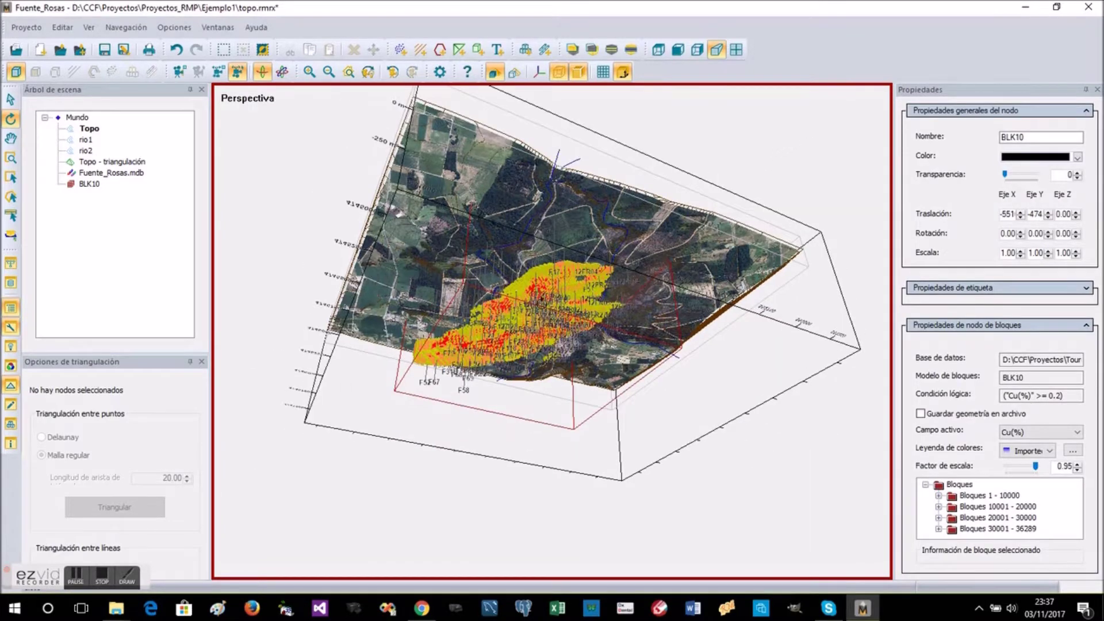
scroll(521, 292, up, 10)
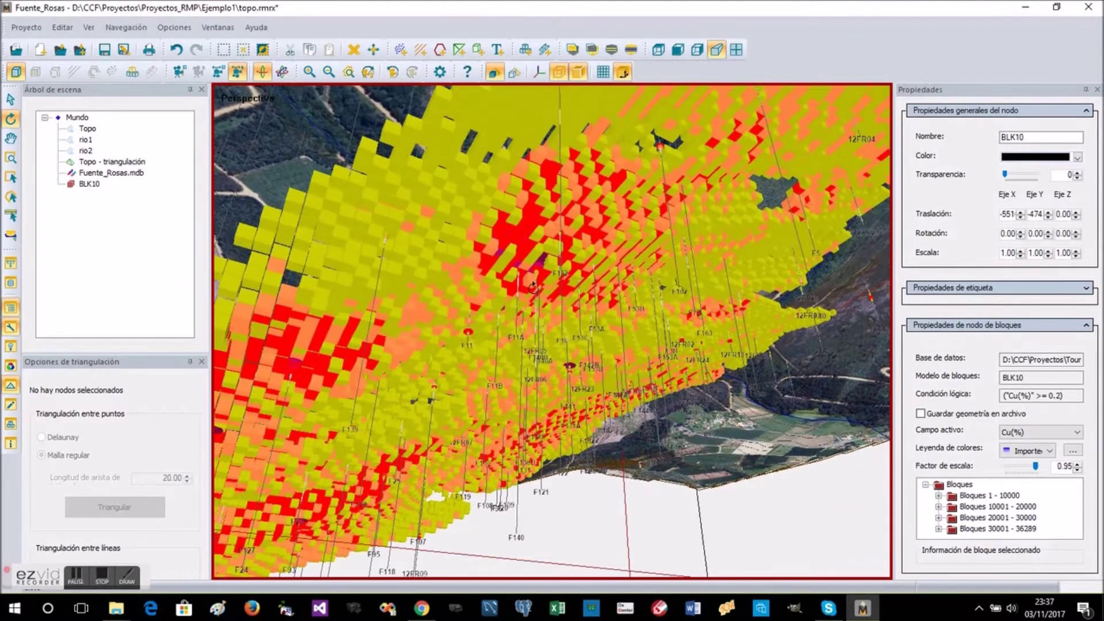
click(531, 286)
drag(531, 286, 724, 407)
scroll(554, 383, down, 5)
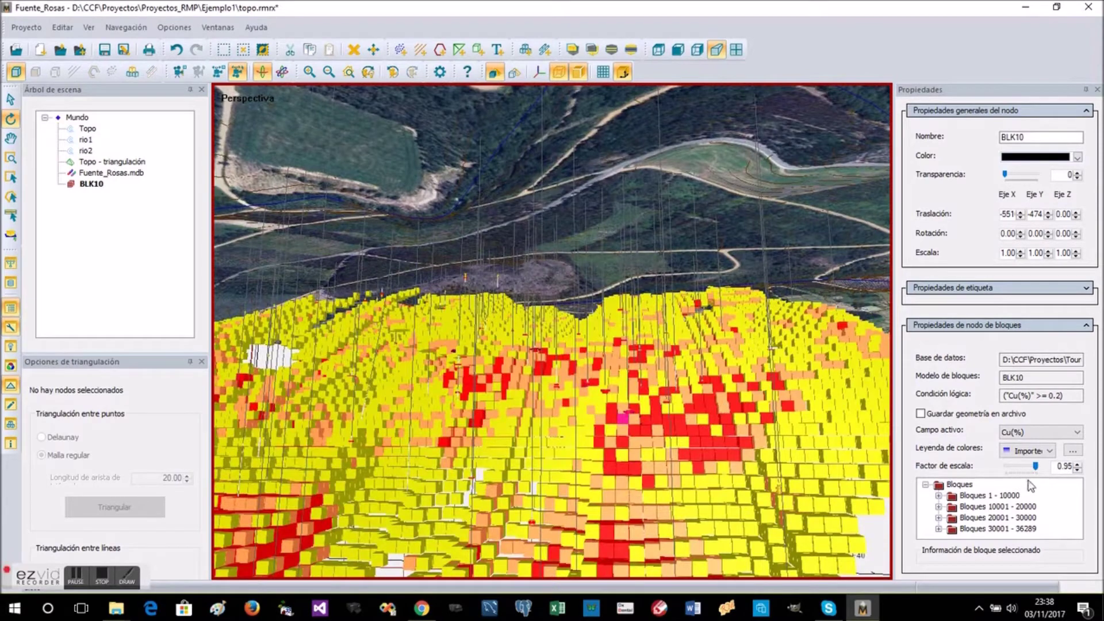
Step: Set the BLK10 block model's scale factor to 0.30 and view the shrunken blocks among the drillholes
click(98, 185)
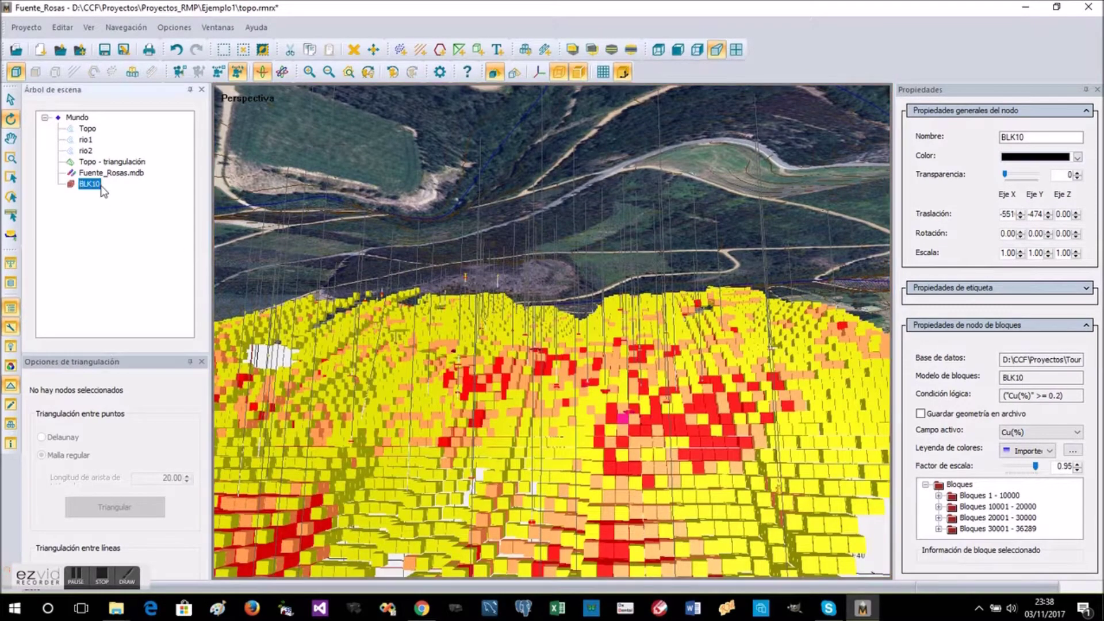
click(1077, 470)
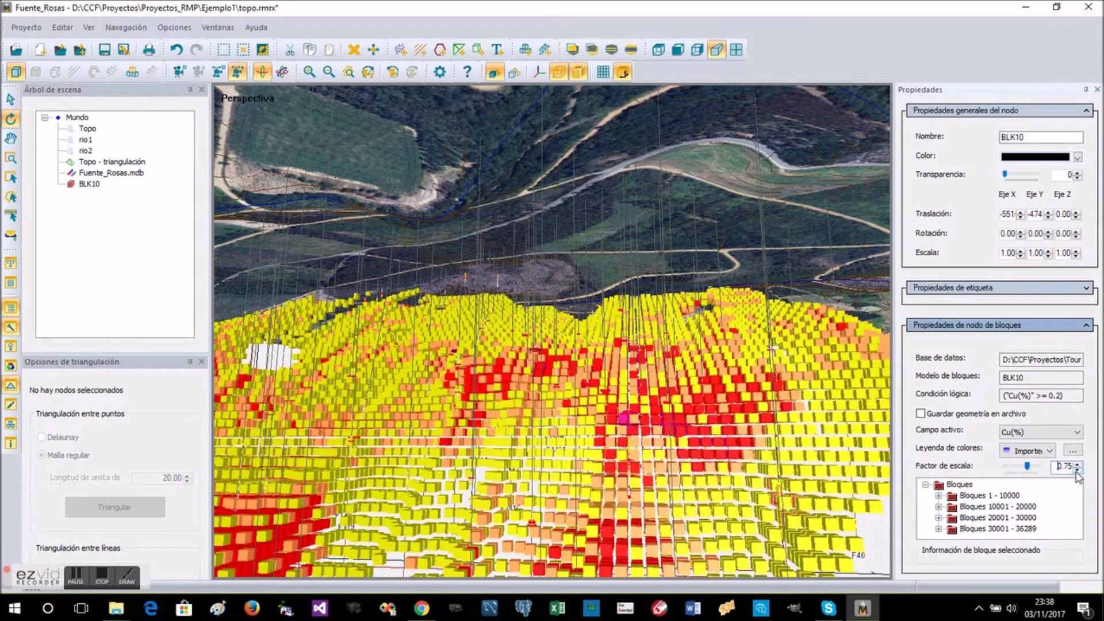
click(1078, 469)
click(1078, 469)
click(1078, 469)
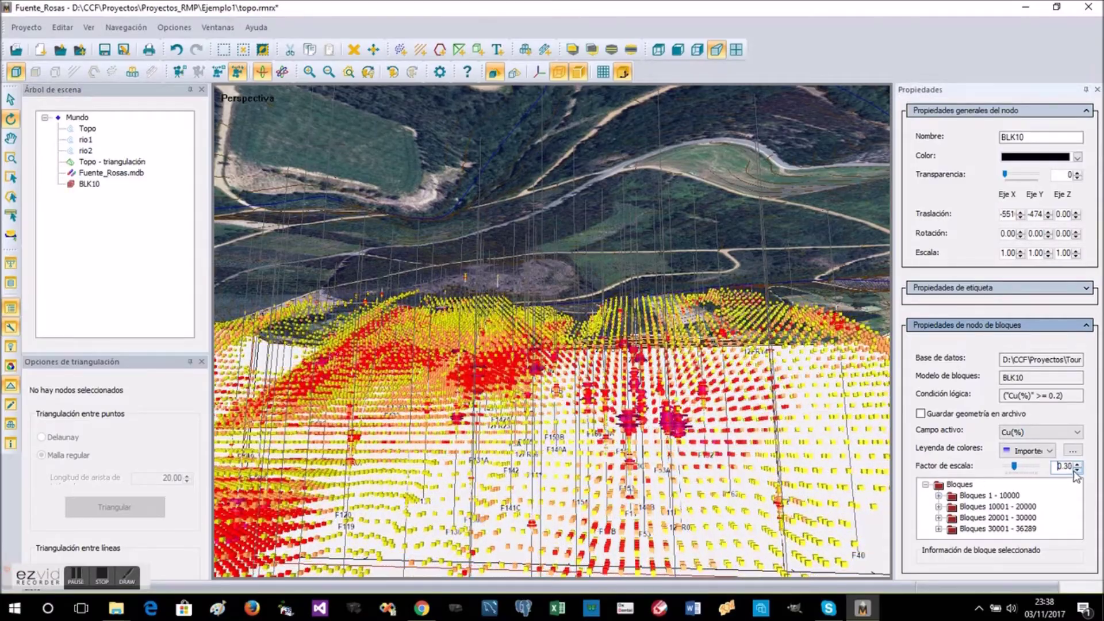
drag(574, 506, 702, 520)
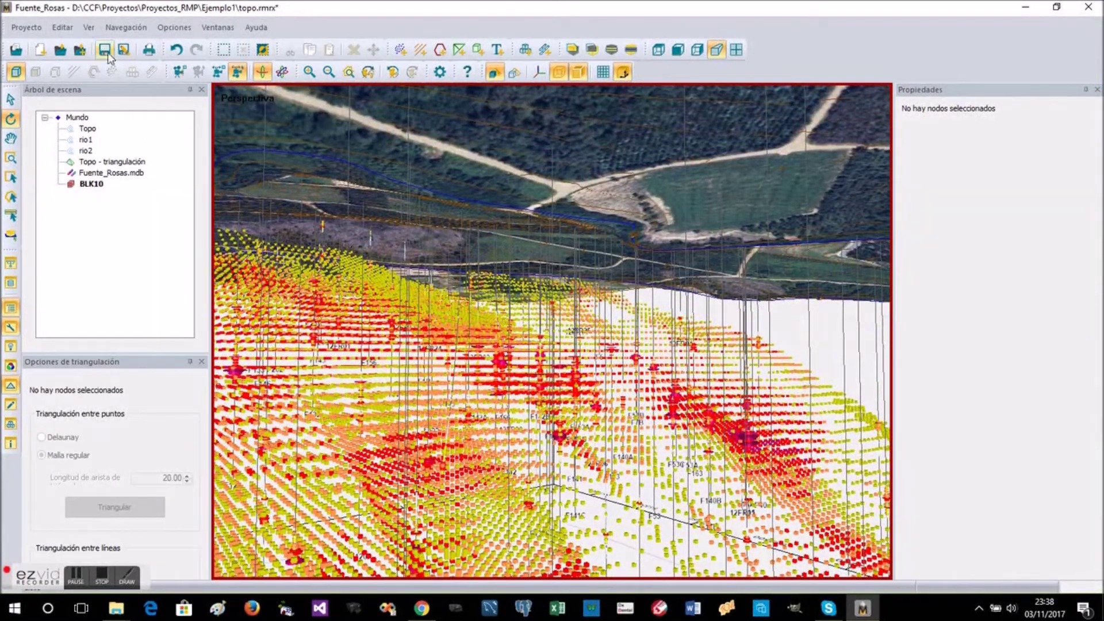
Step: Add the RecMin-format T3 surface of Fuente_Rosas_1 and Fuente_Rosas_2 to the scene and view it beneath the terrain
click(80, 50)
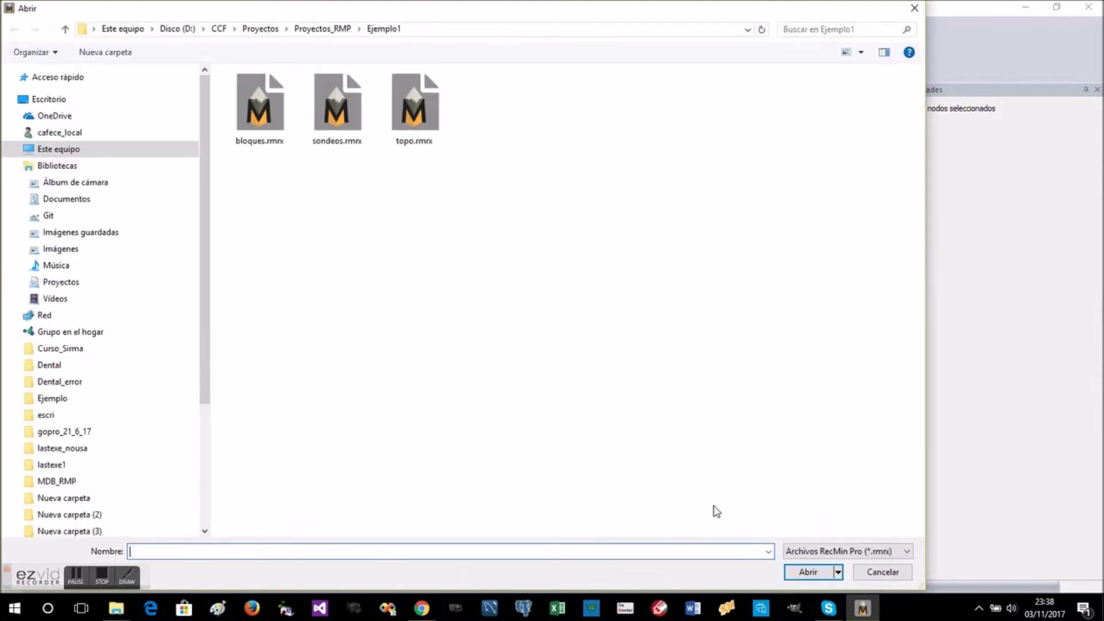
click(824, 550)
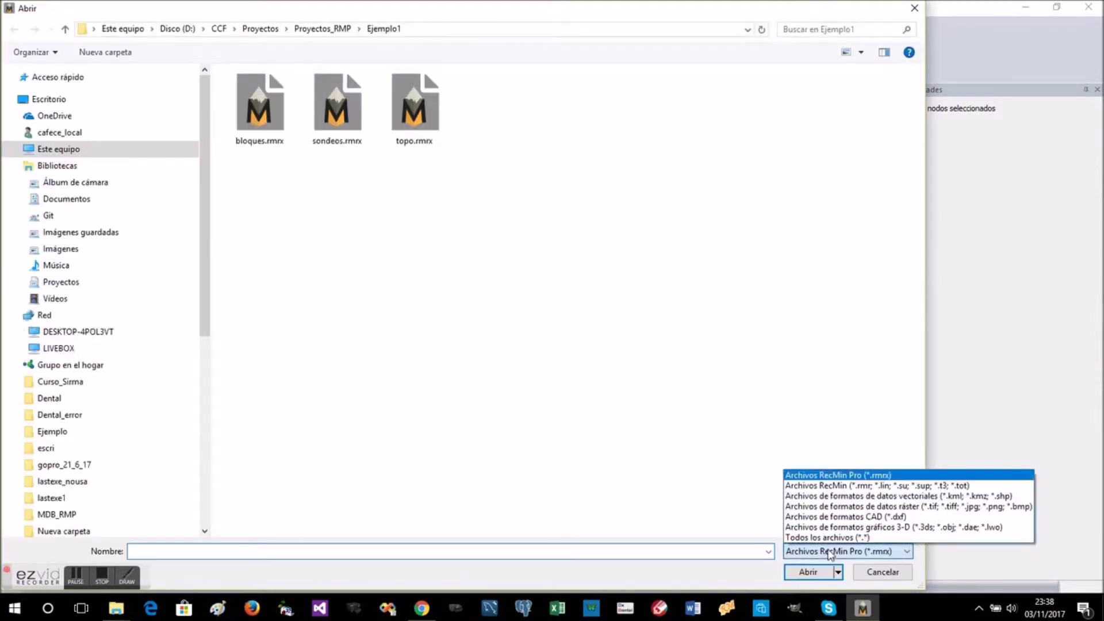
click(841, 484)
double_click(276, 115)
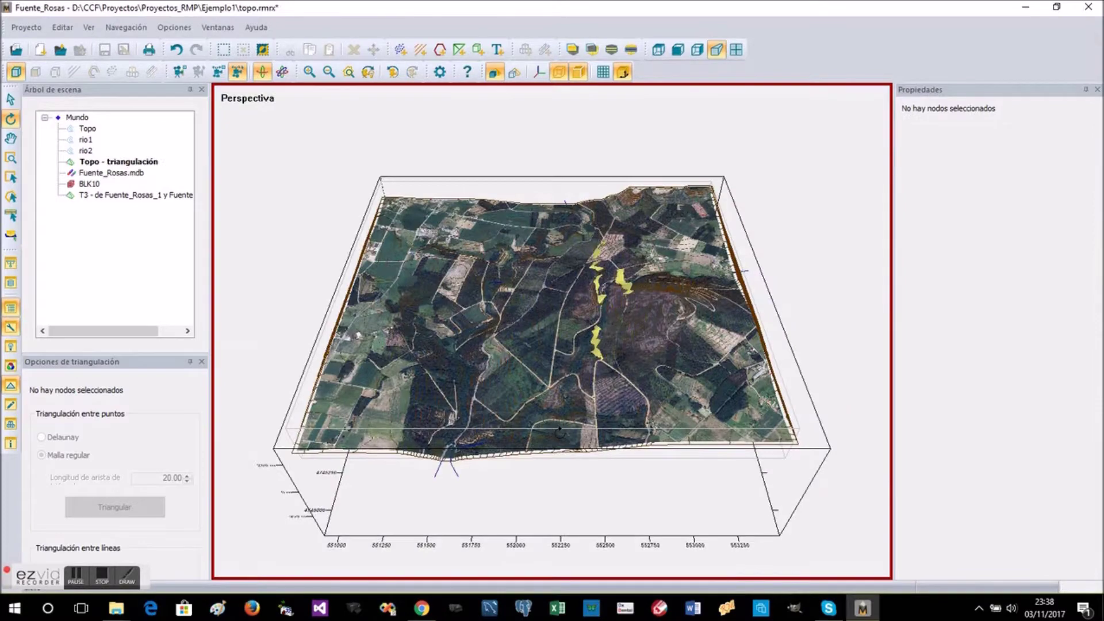
drag(556, 431, 607, 332)
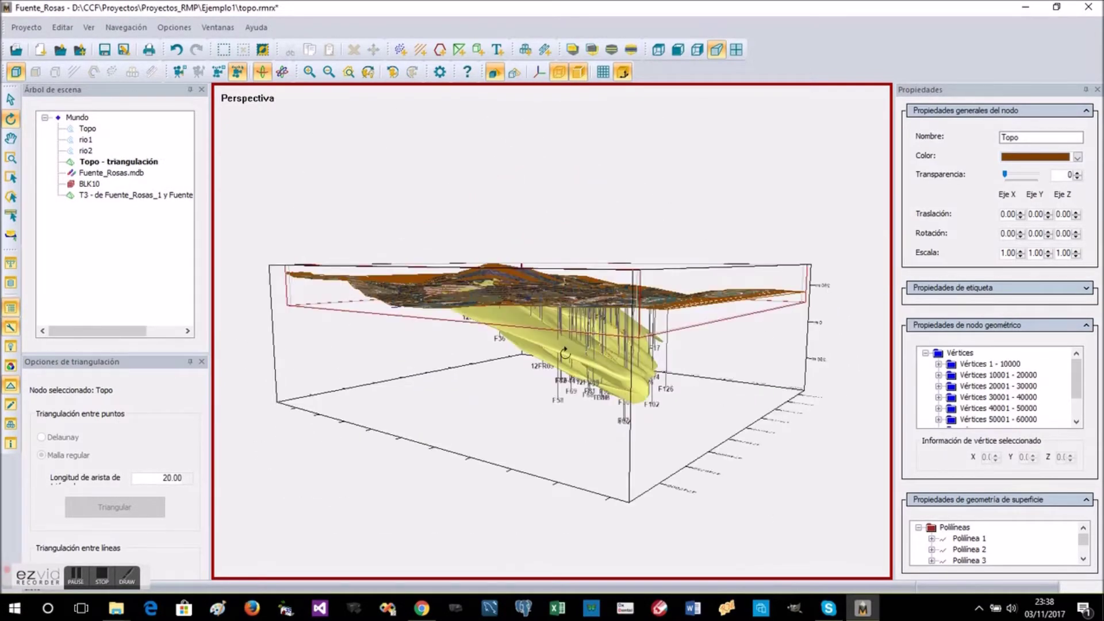
scroll(566, 352, up, 8)
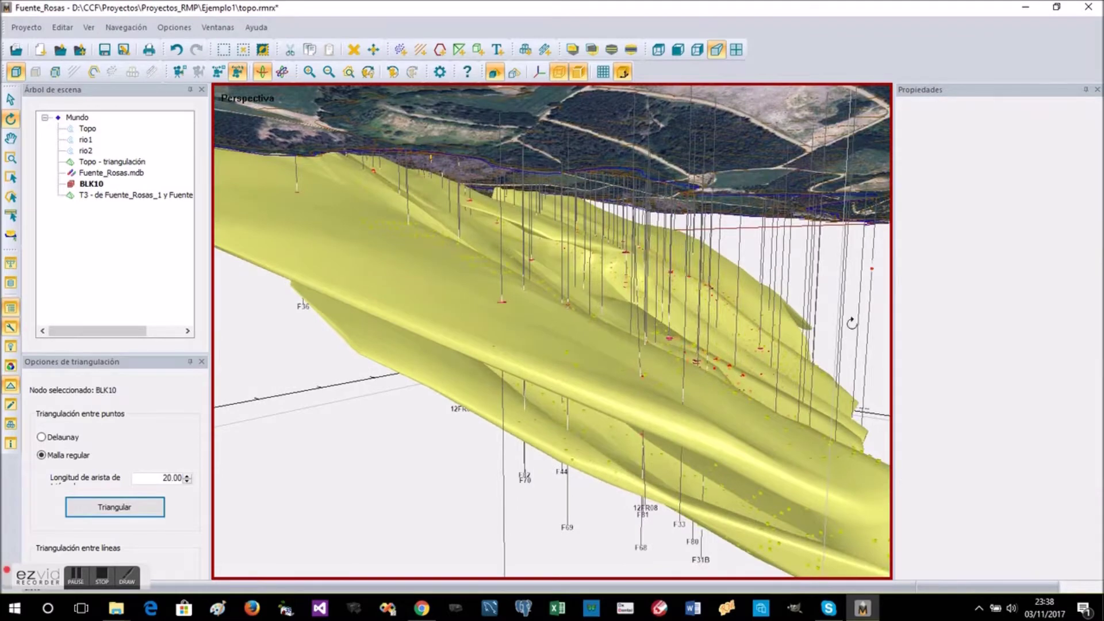
Step: Give the T3 surface of Fuente_Rosas_1 and Fuente_Rosas_2 a transparency of 60 and a teal colour
click(87, 195)
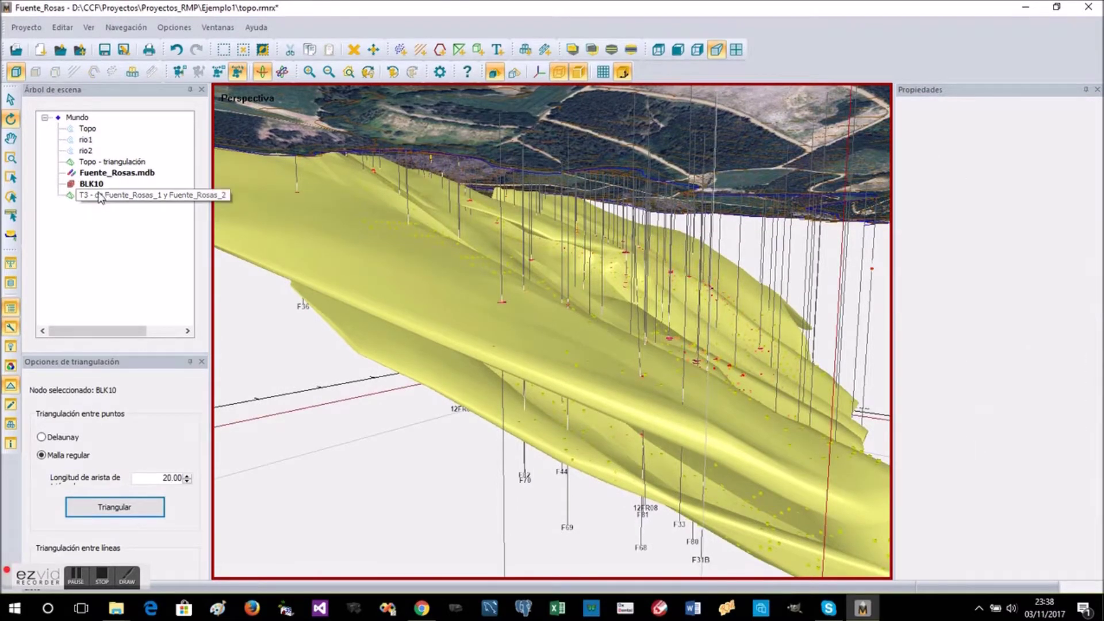
drag(1006, 174, 1029, 181)
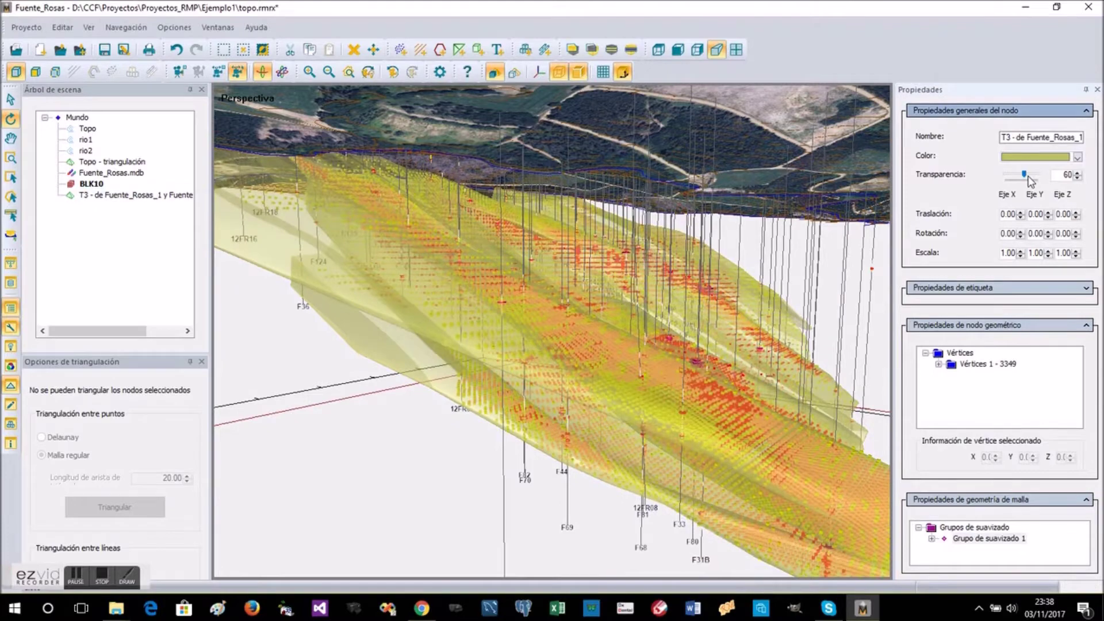
click(1078, 157)
click(1022, 187)
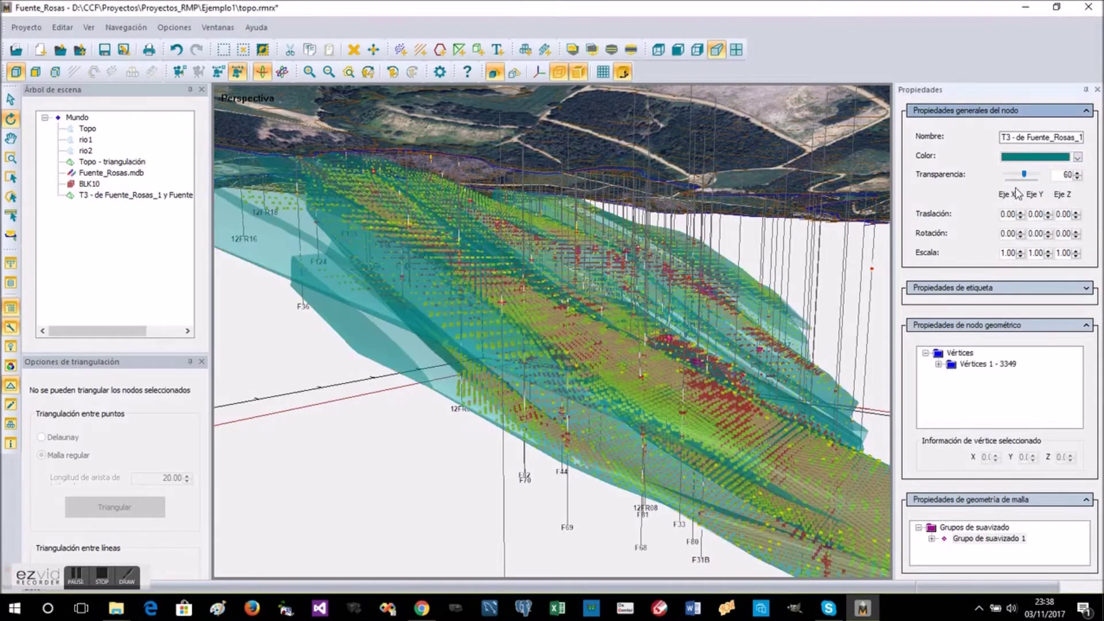
drag(577, 467, 510, 426)
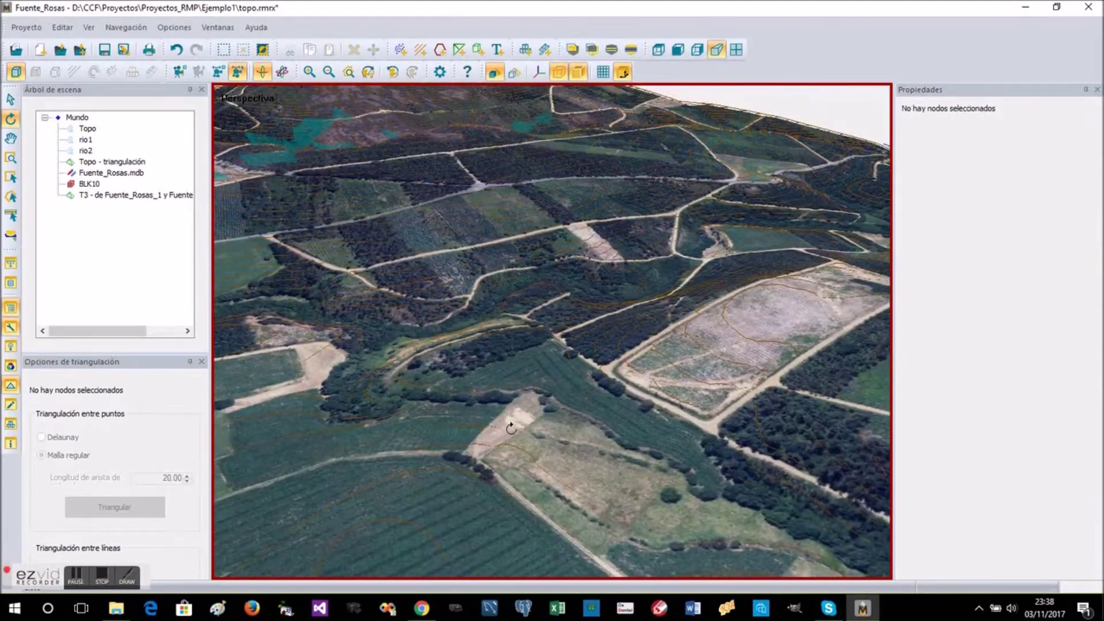
Step: Cut a north-south strip section through the whole scene and examine the drillholes, blocks and ore surface beneath the terrain strip
scroll(542, 453, down, 10)
drag(541, 453, 572, 165)
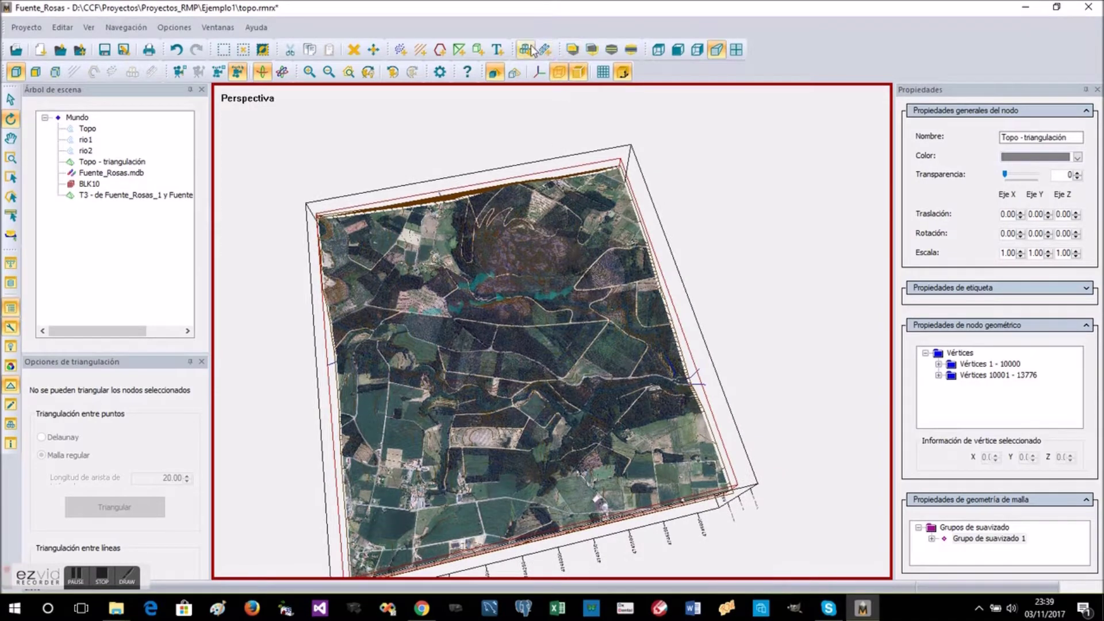
drag(557, 182, 553, 263)
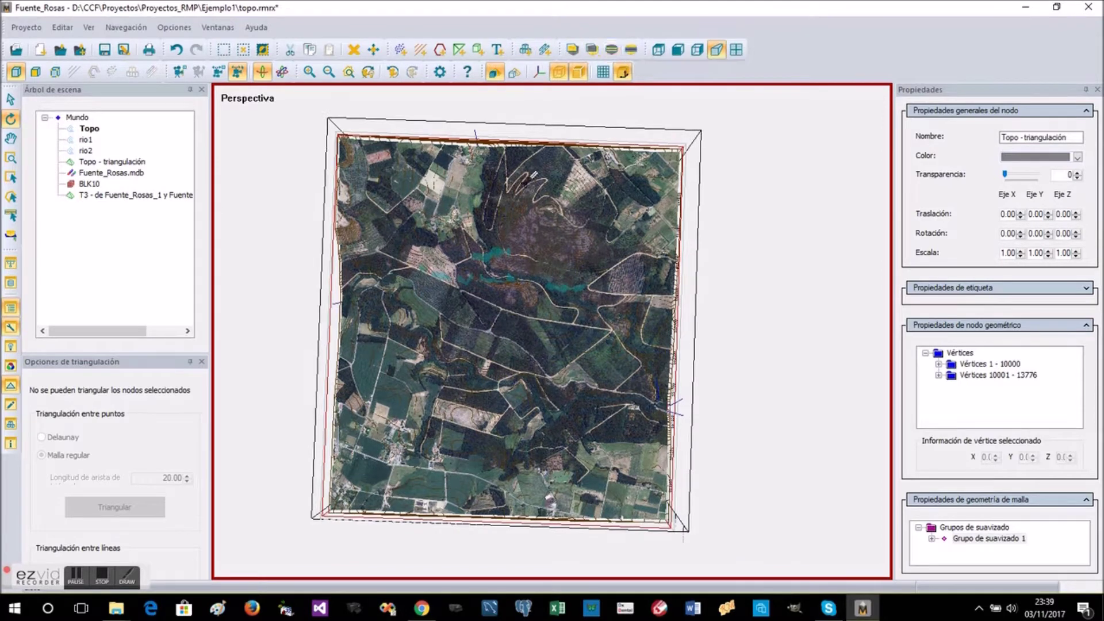
click(510, 476)
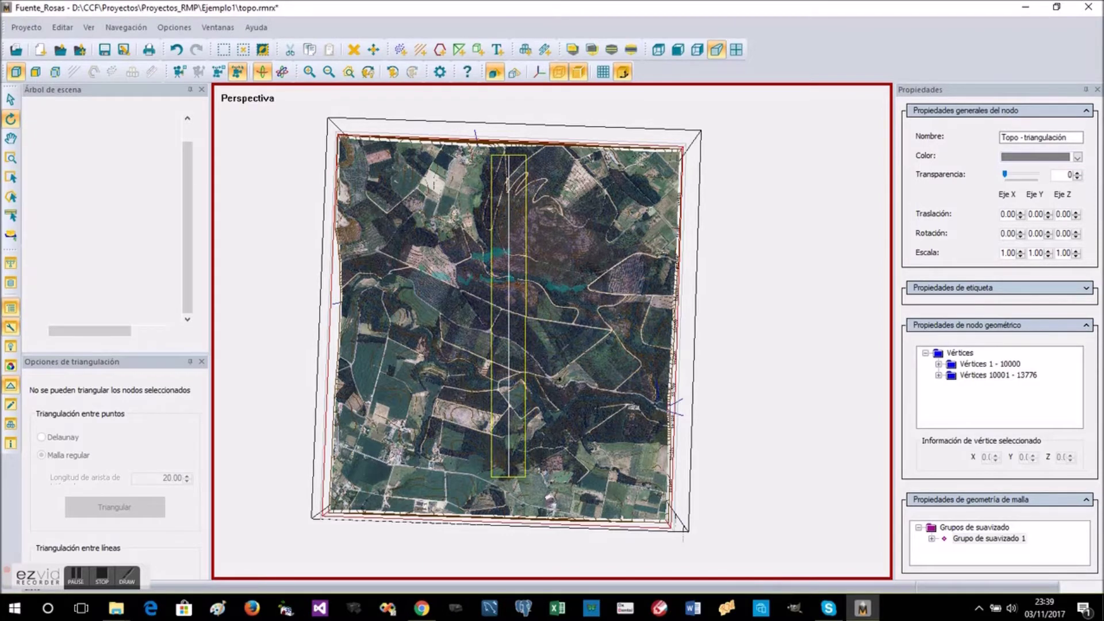
drag(576, 399, 499, 383)
scroll(500, 382, up, 6)
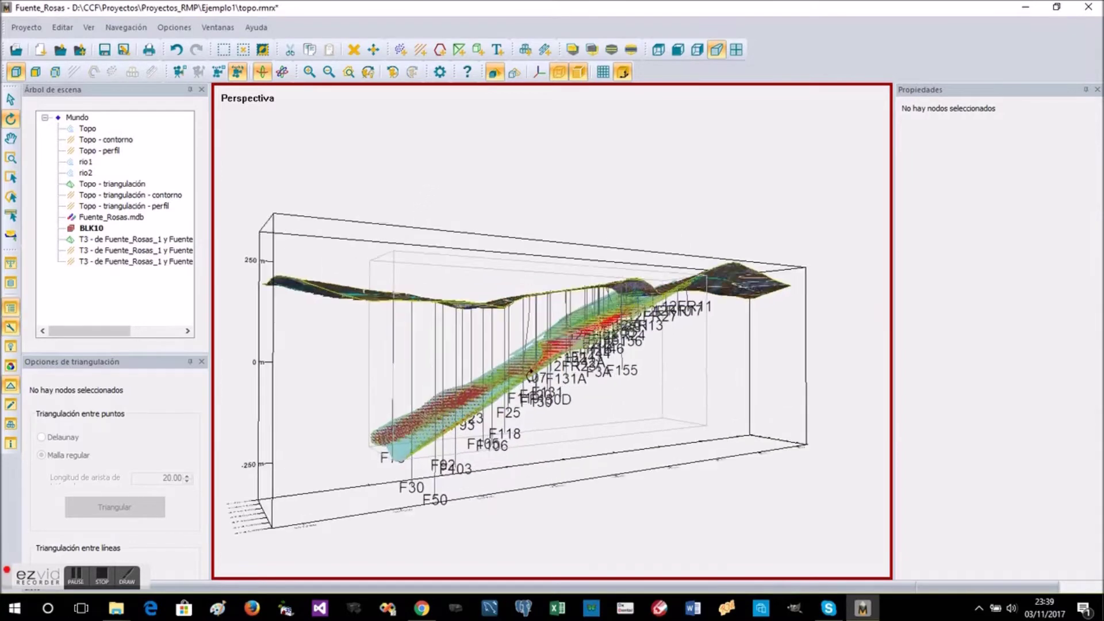
scroll(531, 375, up, 1)
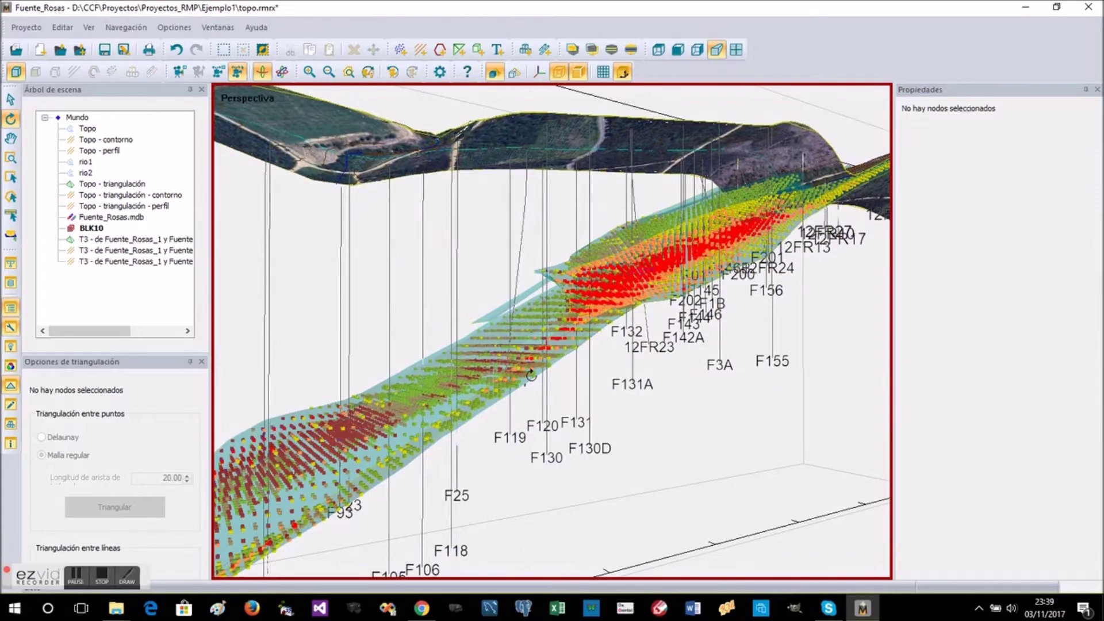
drag(627, 354, 504, 337)
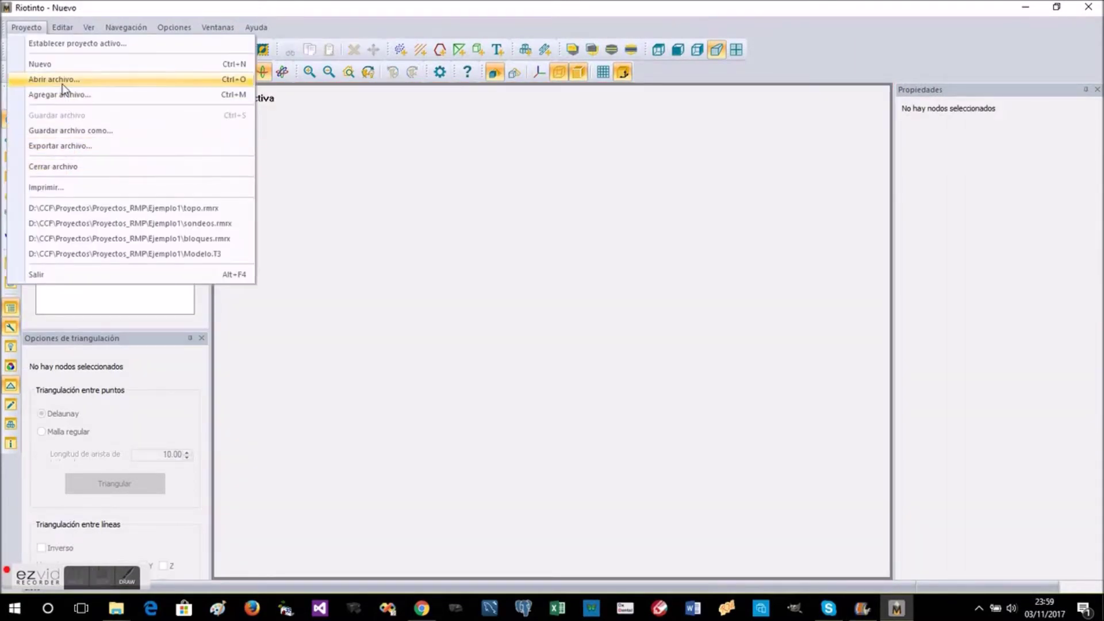
Step: Open A_lin_seeciones_todas_etrs89.rmrx and view its coloured geological section lines from the end
click(63, 82)
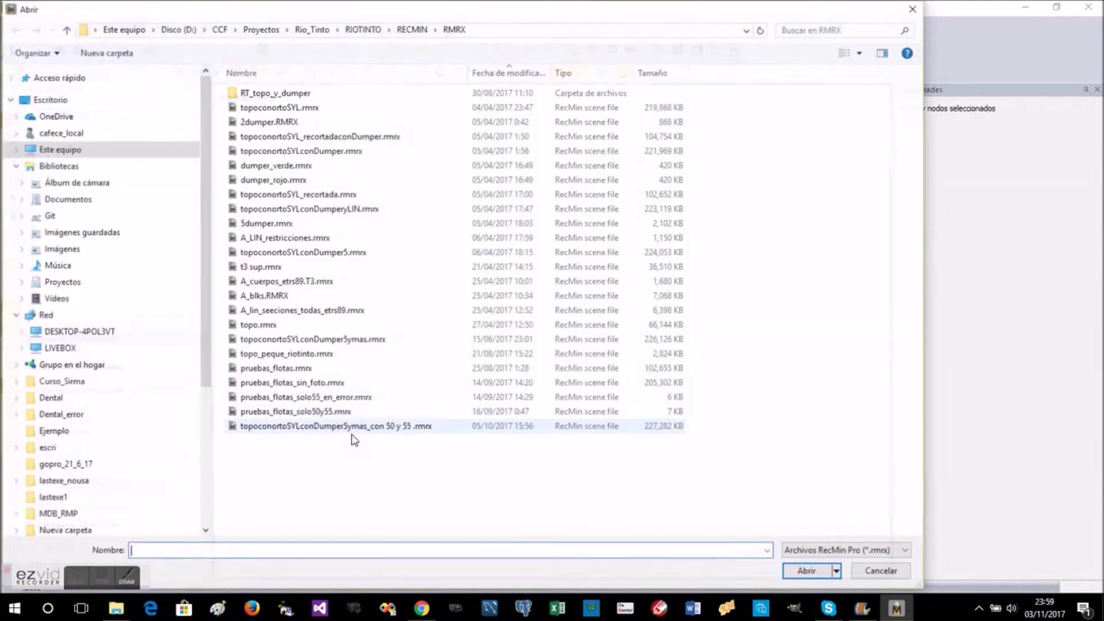
double_click(282, 310)
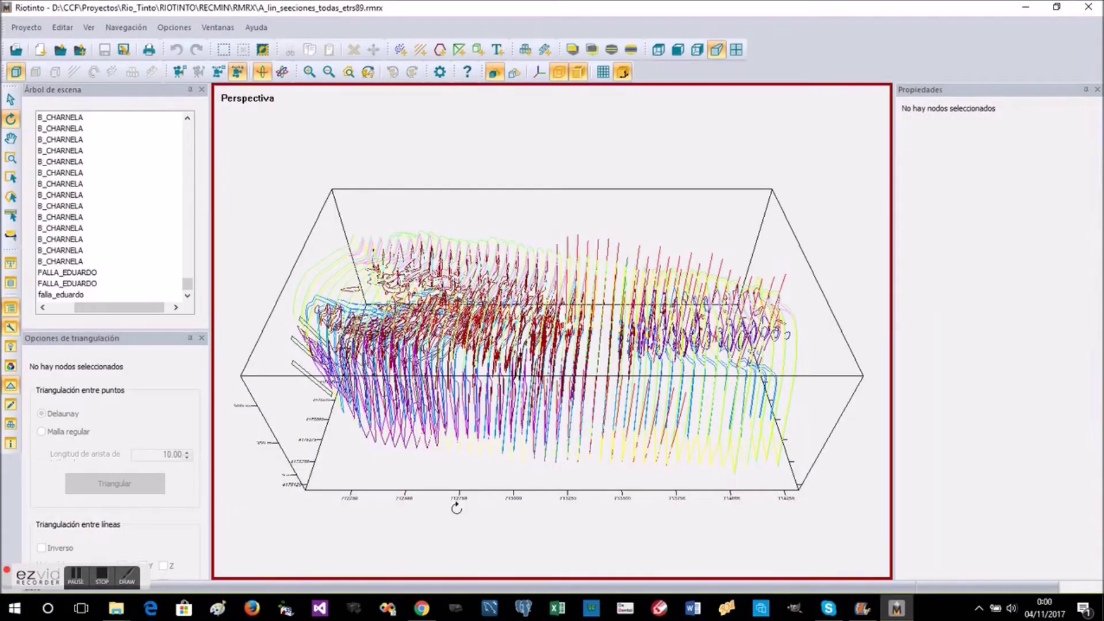
drag(457, 509, 309, 323)
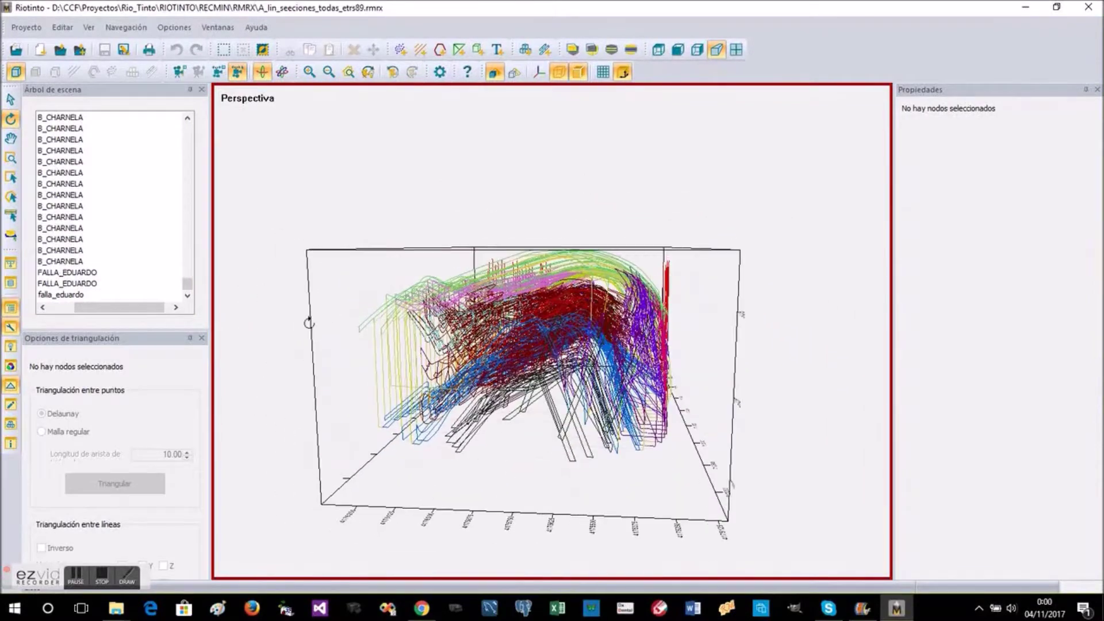
Step: Delete all the nodes from the first stockwork_cobrizo through the last stockwork_PIRÍTICO in the scene tree
drag(187, 289, 196, 123)
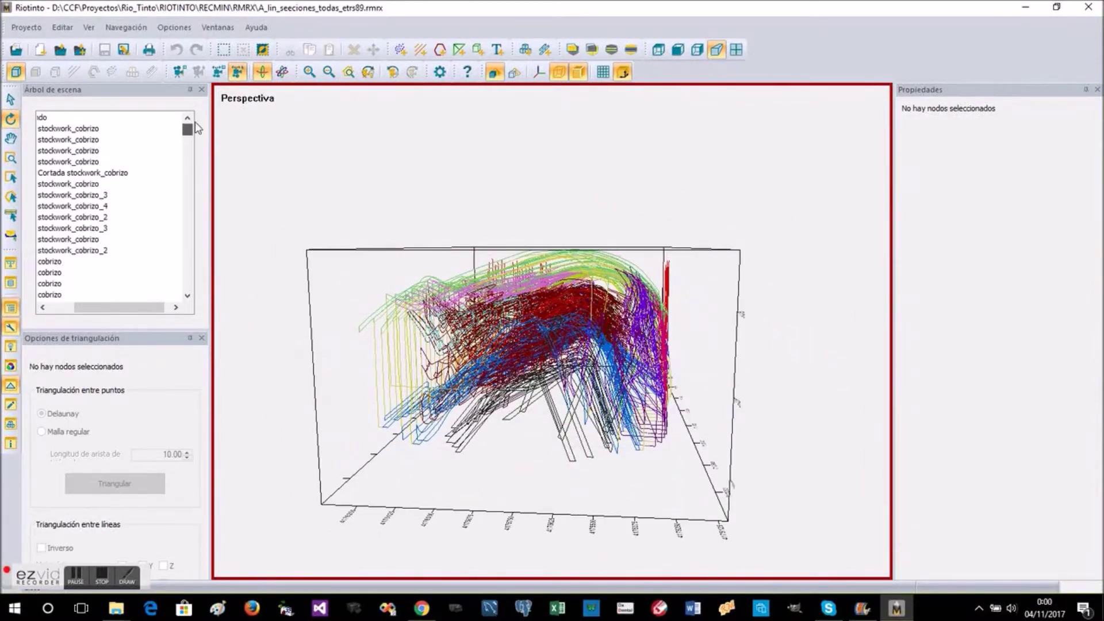
click(42, 118)
drag(94, 313, 68, 309)
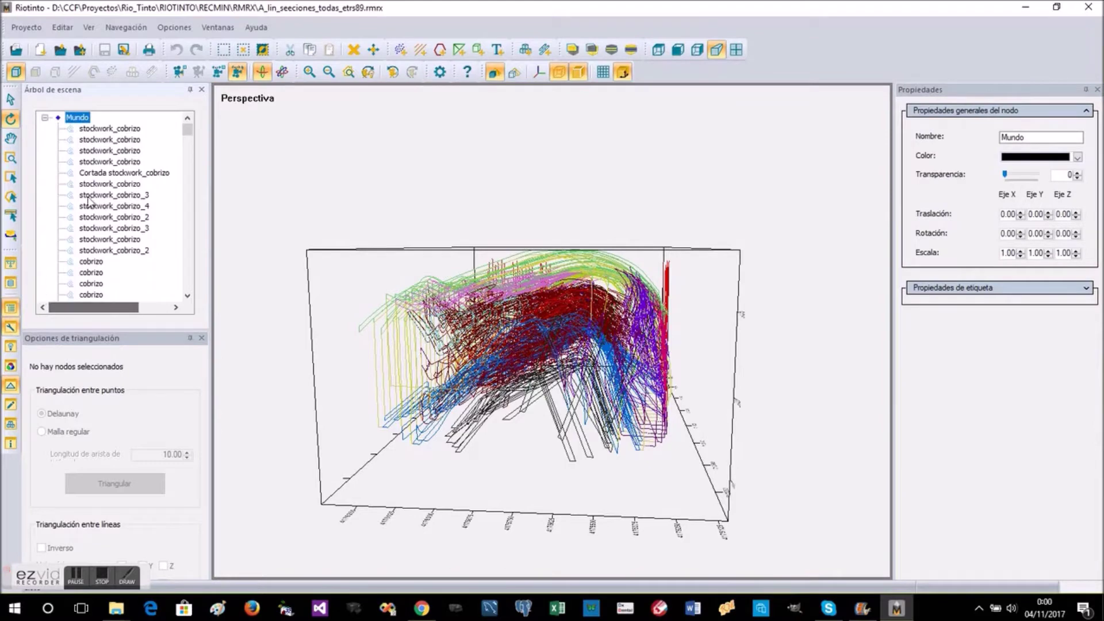
click(112, 130)
shift+click(146, 275)
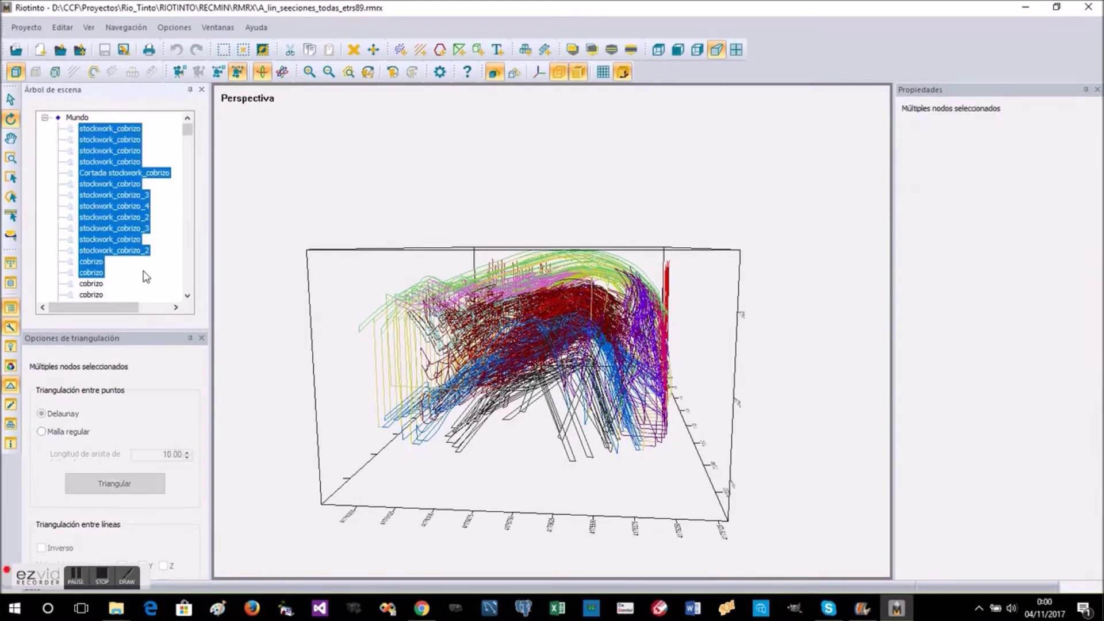
drag(191, 225, 184, 252)
shift+click(116, 222)
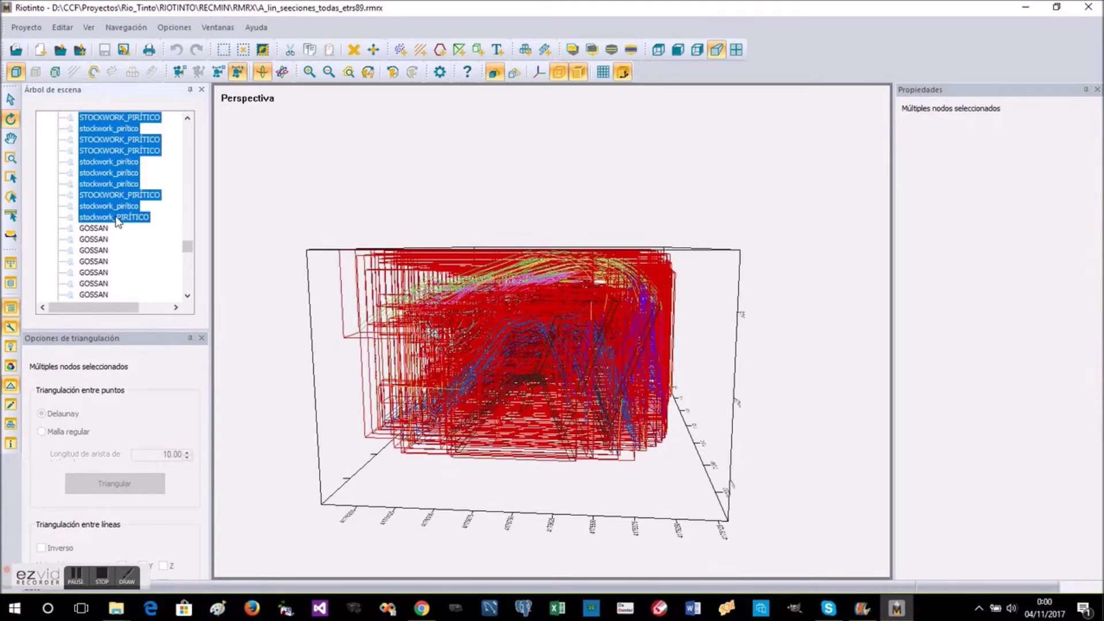
right_click(116, 222)
click(130, 226)
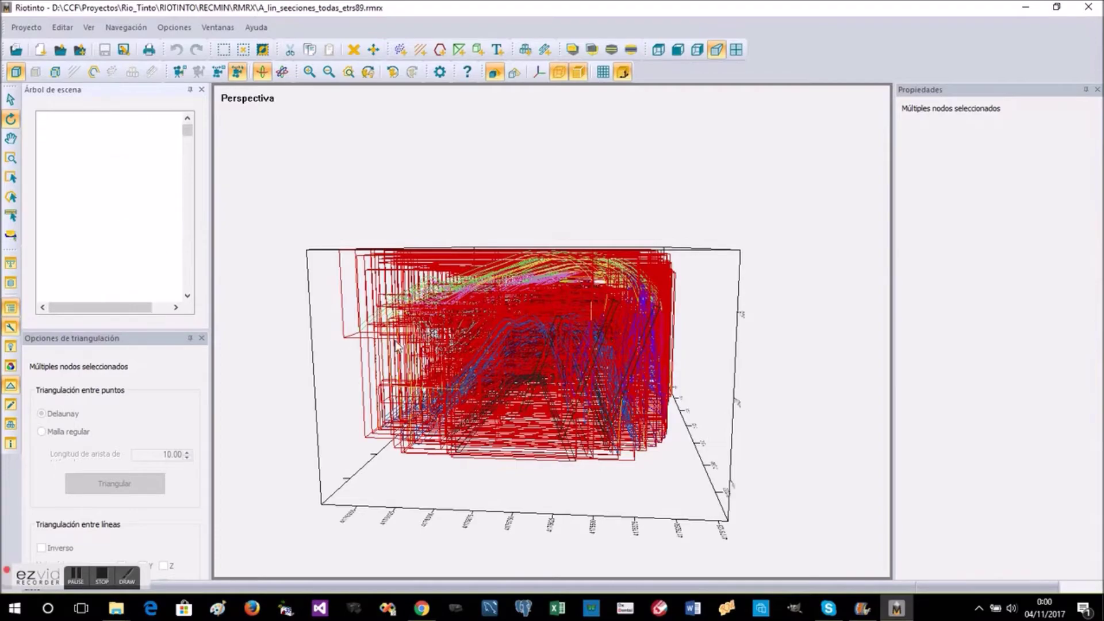
Step: Join two adjacent red B_CC section outlines with a mesh to form the first segment of the ore body
drag(695, 319, 333, 413)
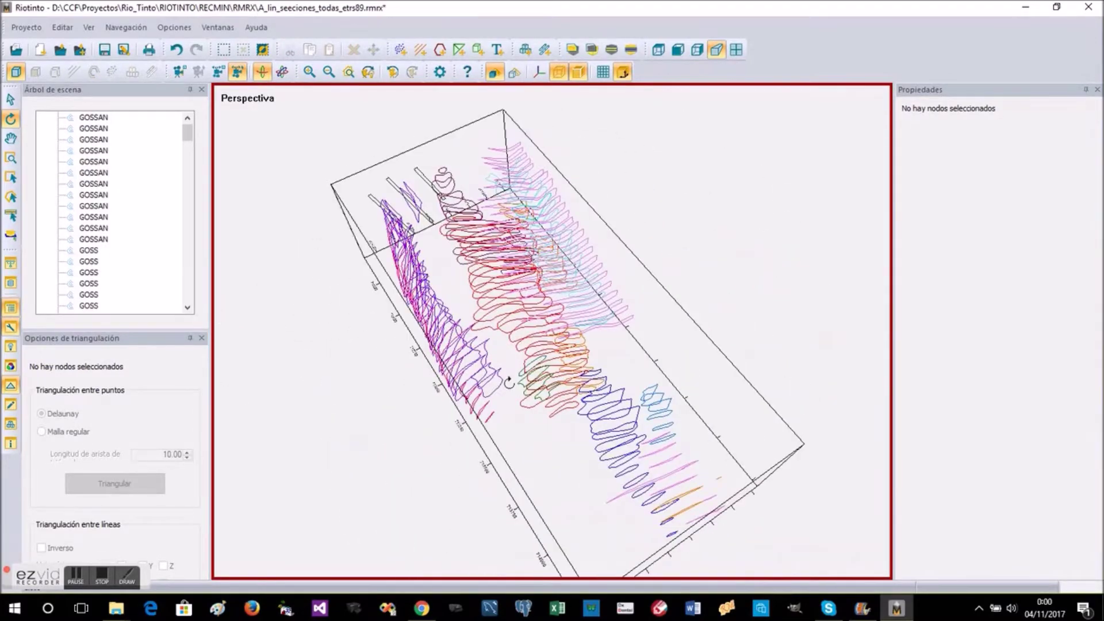
scroll(504, 352, up, 6)
scroll(543, 282, up, 4)
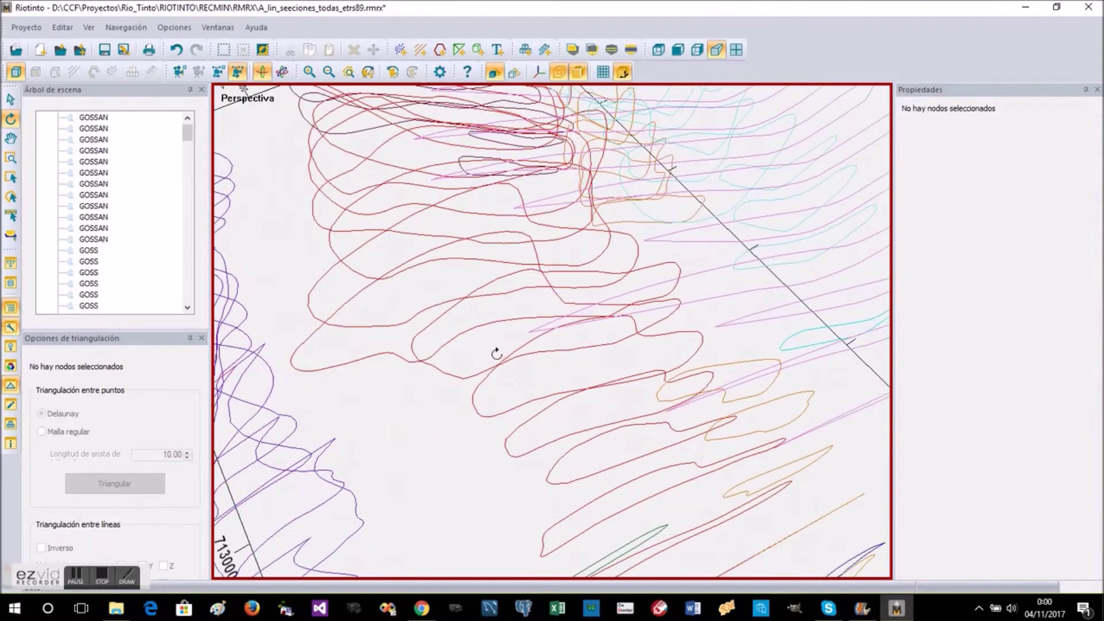
click(534, 351)
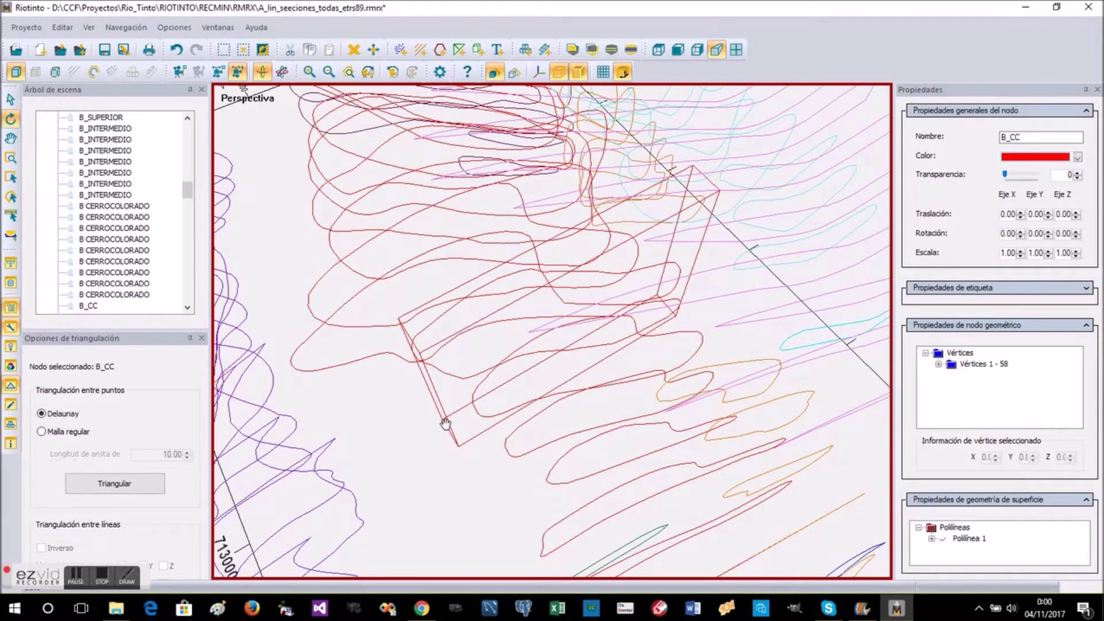
ctrl+click(309, 336)
right_click(317, 338)
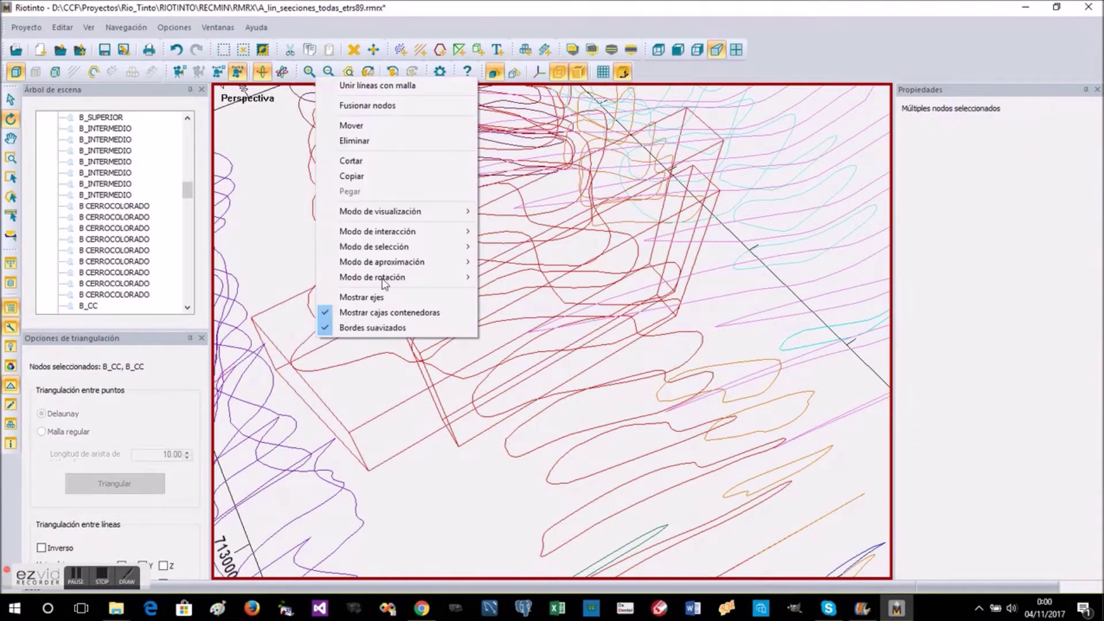
click(406, 88)
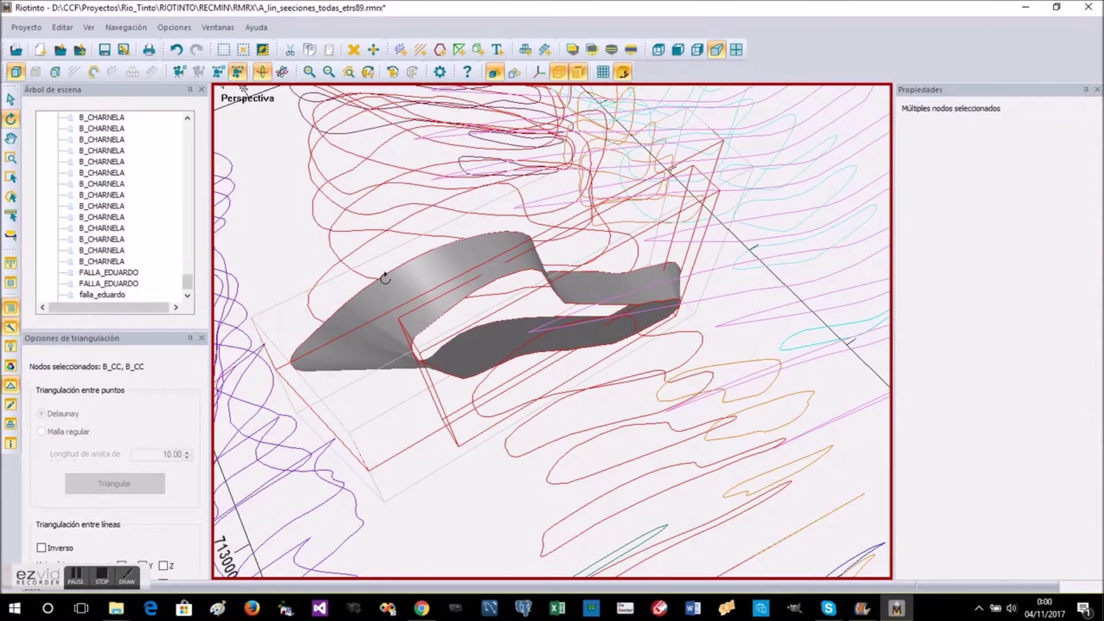
Step: Mesh the far outline of the first segment to the next B_CC outline behind it
click(362, 246)
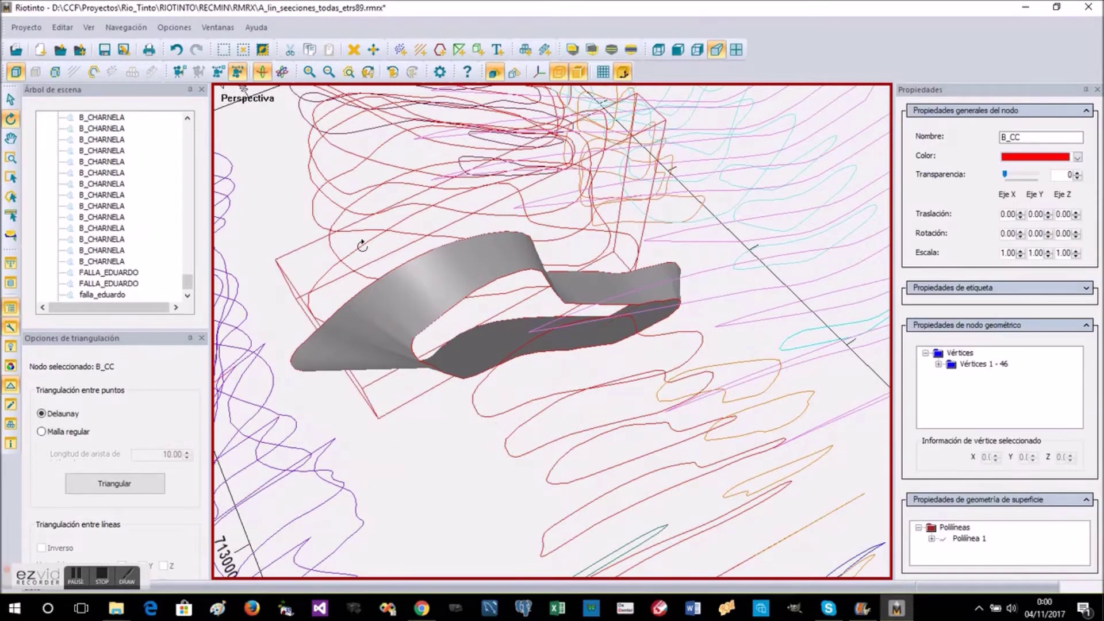
ctrl+click(368, 286)
right_click(370, 289)
click(382, 295)
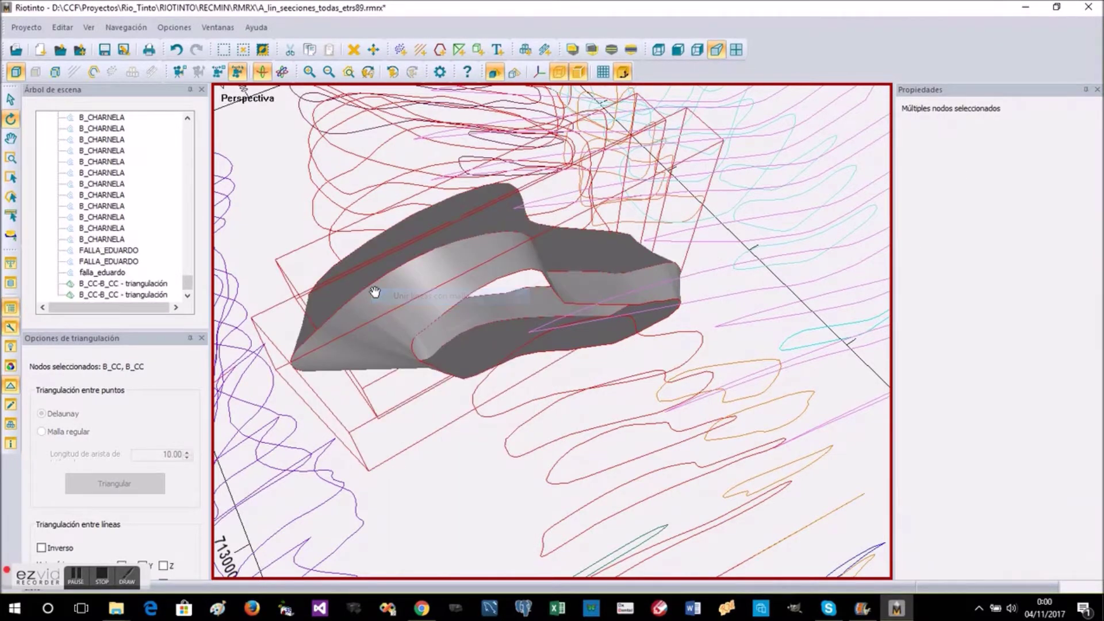
Step: Extend the ore body with a third mesh segment between the next pair of adjacent B_CC outlines
click(342, 233)
ctrl+click(358, 247)
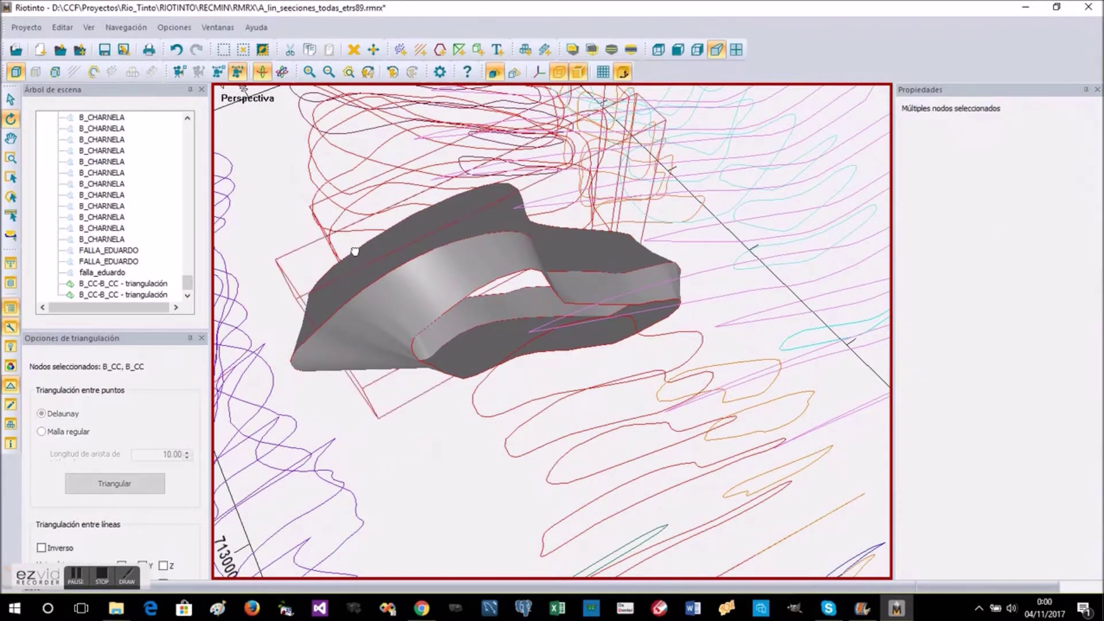
right_click(358, 253)
click(403, 261)
Step: Add a fourth mesh segment by joining the last meshed B_CC outline to its unmeshed neighbour
drag(365, 249, 465, 338)
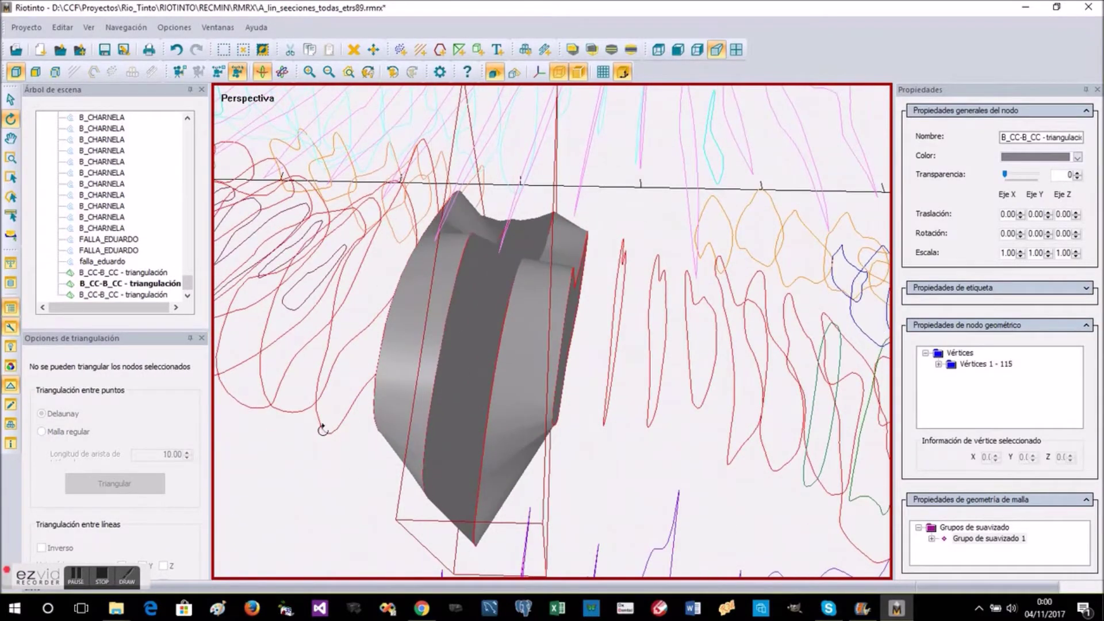
click(323, 429)
click(381, 419)
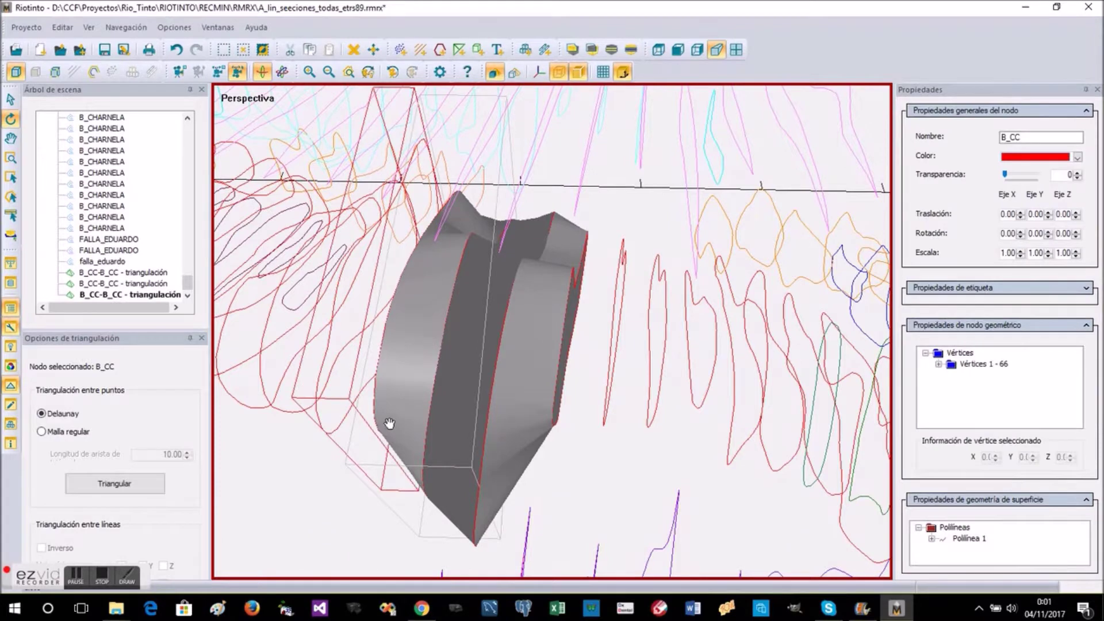
ctrl+click(385, 414)
right_click(378, 155)
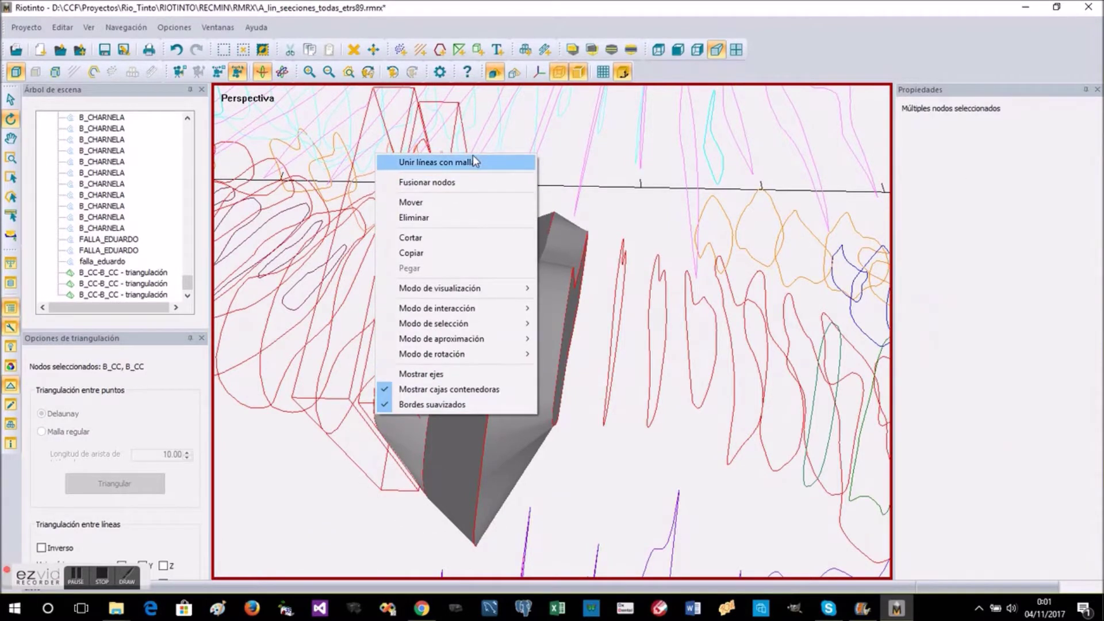
click(474, 159)
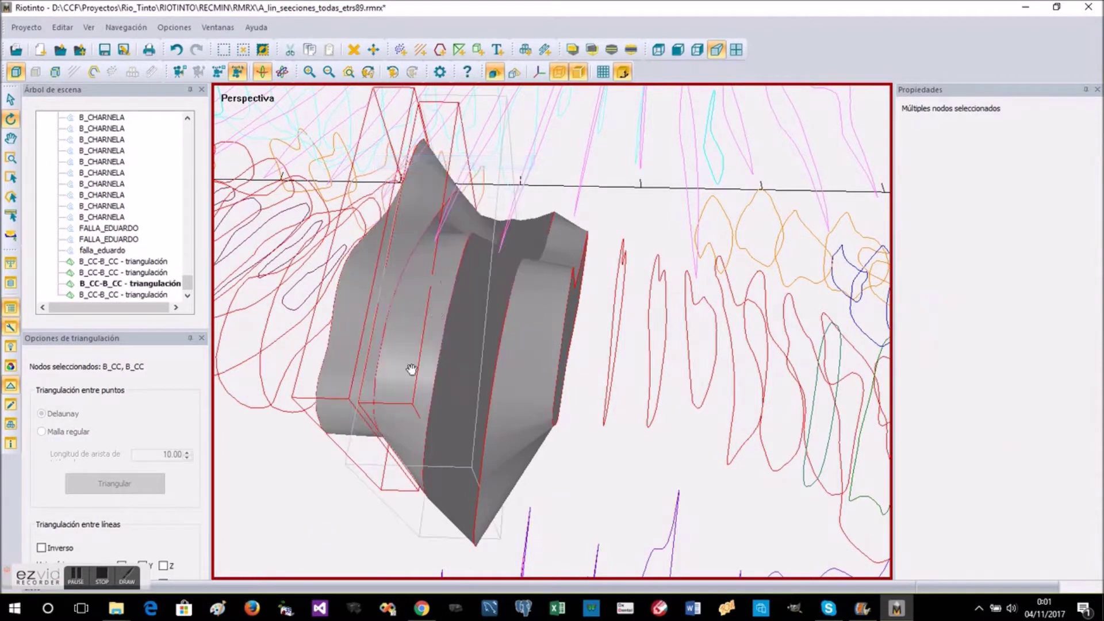
Step: Add a fifth mesh segment by joining the following B_CC outline to the end of the meshed body
click(279, 409)
ctrl+click(317, 416)
right_click(333, 153)
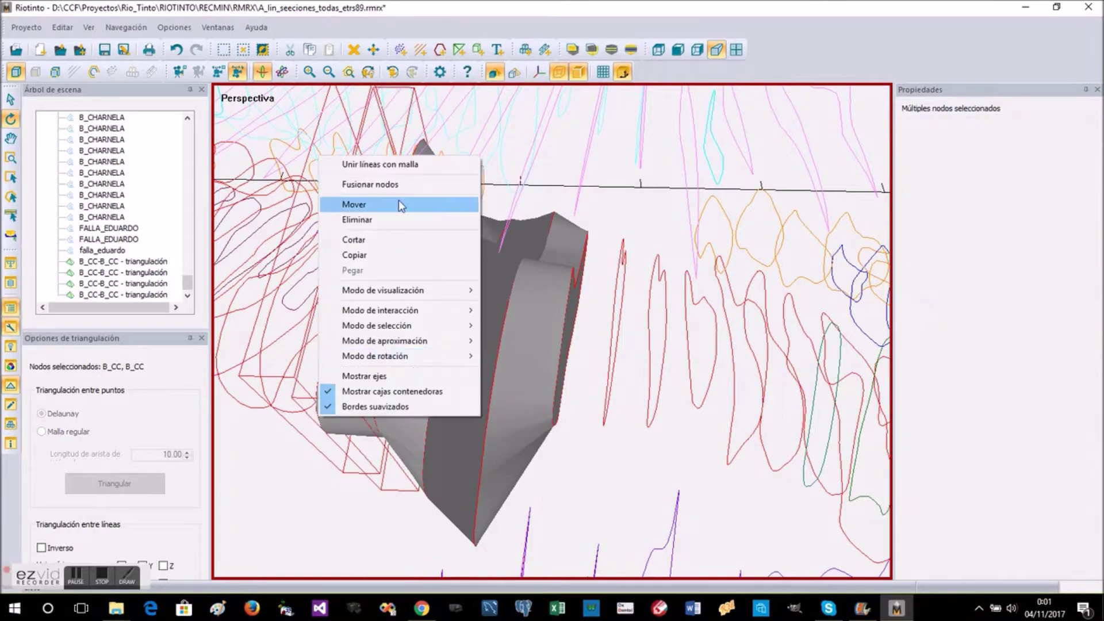
click(403, 166)
Step: Colour one of the middle mesh segments of the B_CC body teal
drag(451, 376, 535, 339)
right_click(493, 410)
click(522, 348)
click(1077, 157)
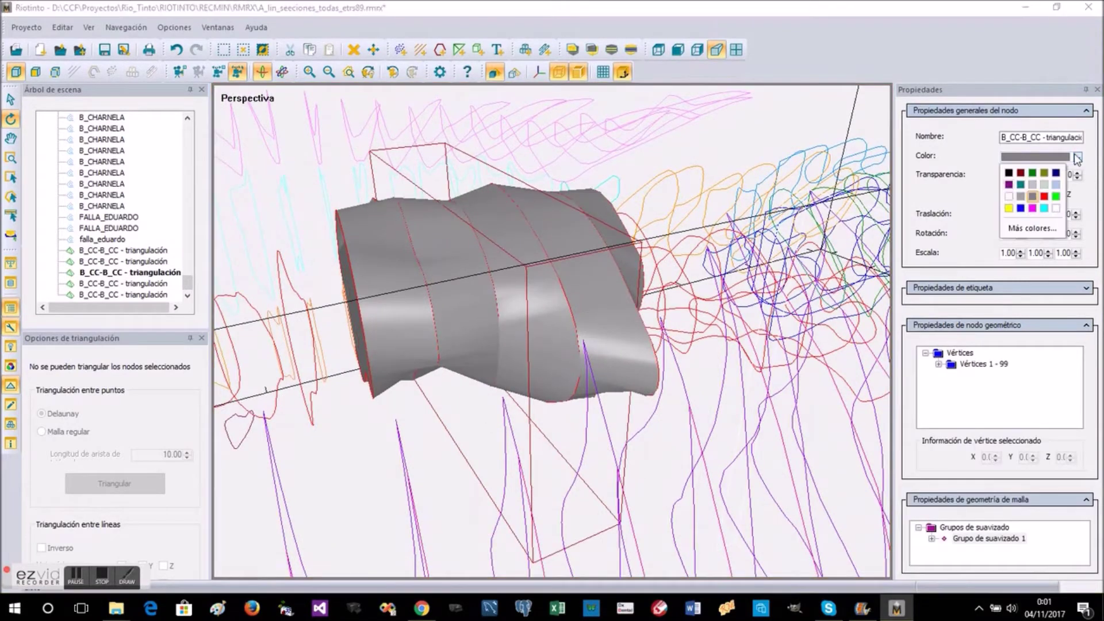
click(1021, 185)
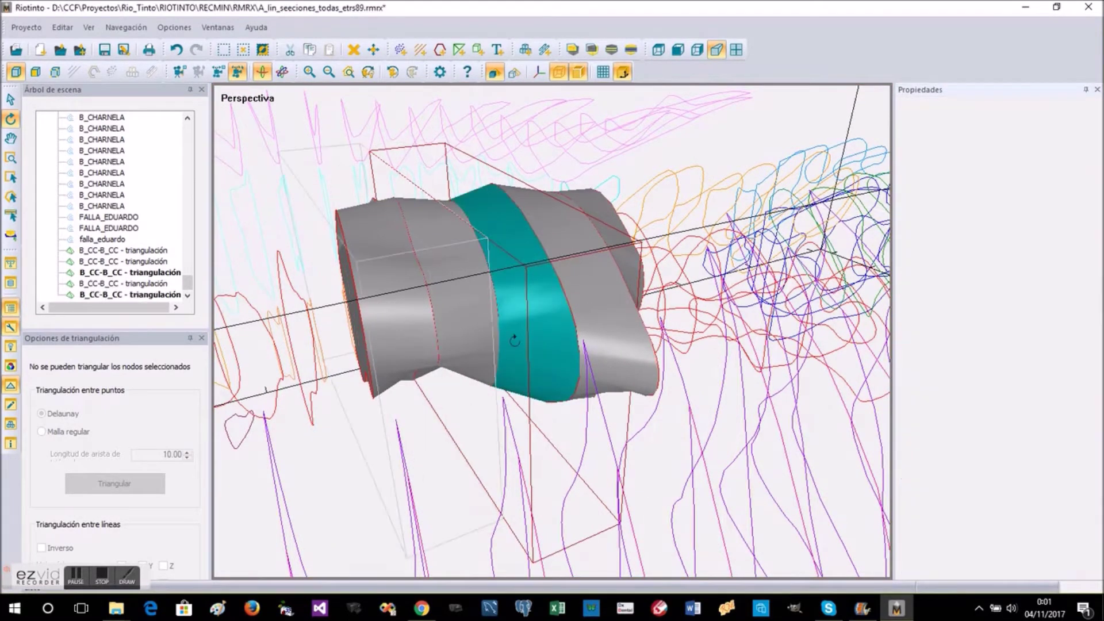
Step: Colour the end mesh segment of the B_CC body bright green and change it to magenta
click(604, 322)
click(1077, 157)
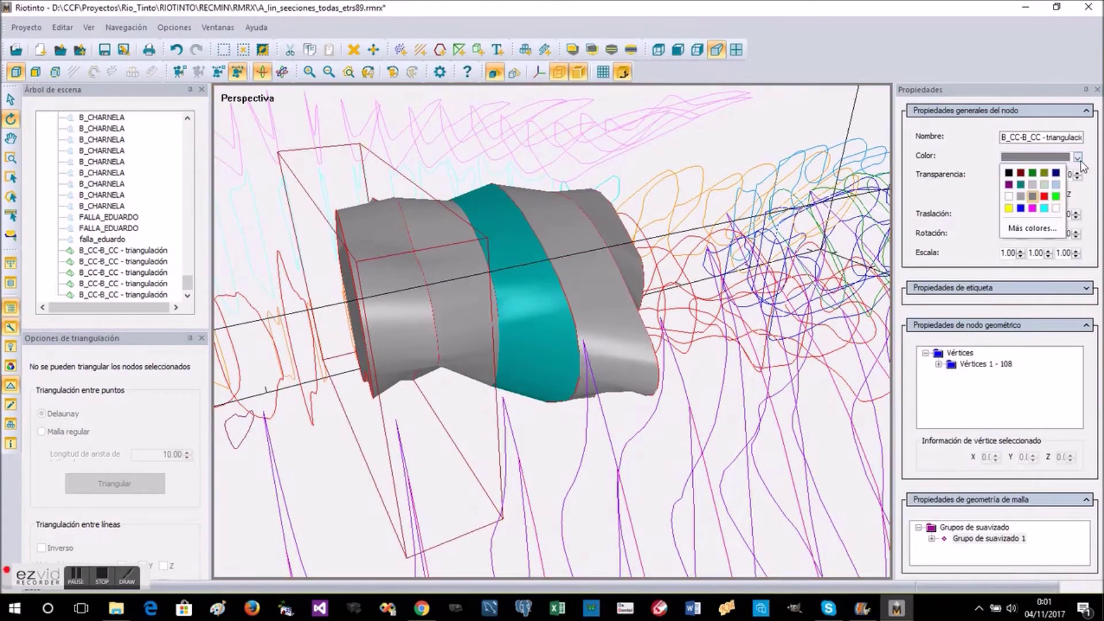
click(1057, 197)
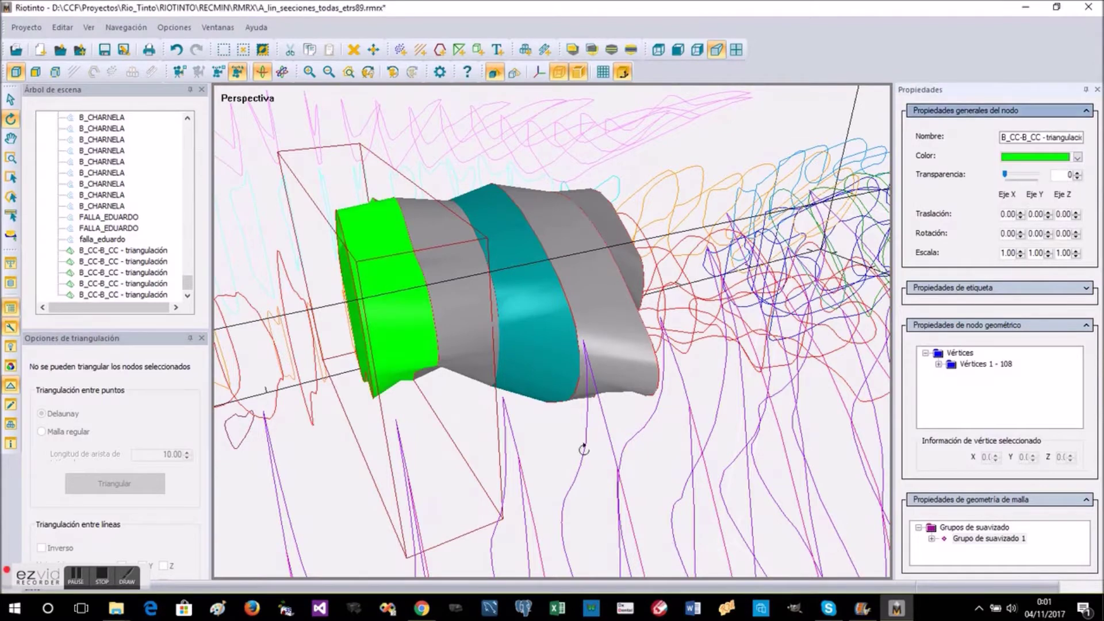
click(1077, 157)
click(1033, 208)
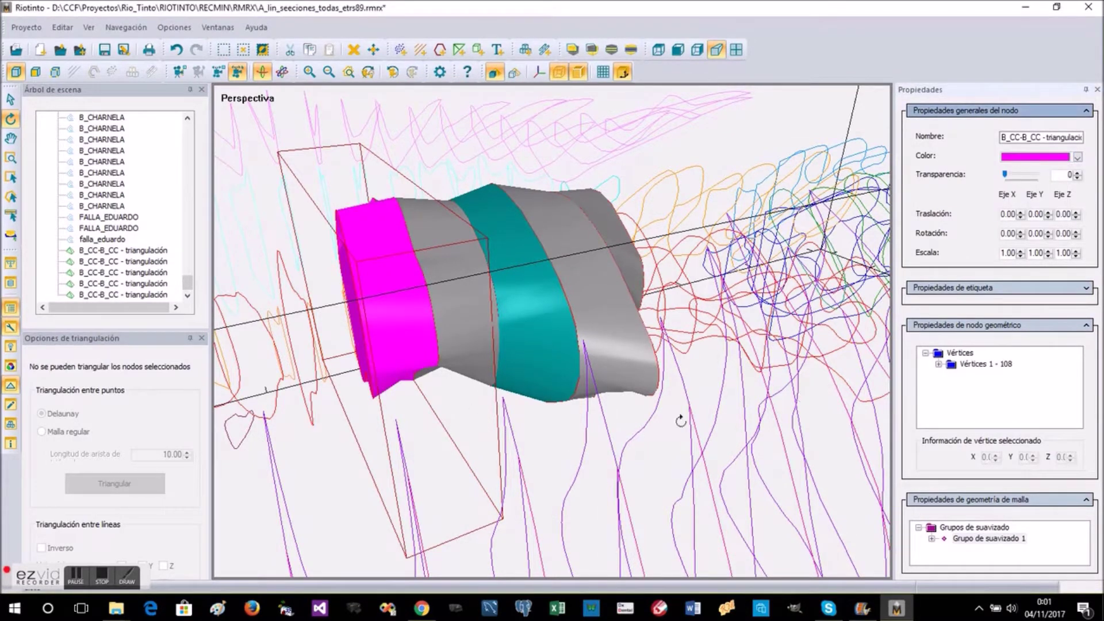
Step: Try moving the grey mesh segment between the magenta and teal ones, undo the move and clear the selection
click(487, 334)
right_click(487, 334)
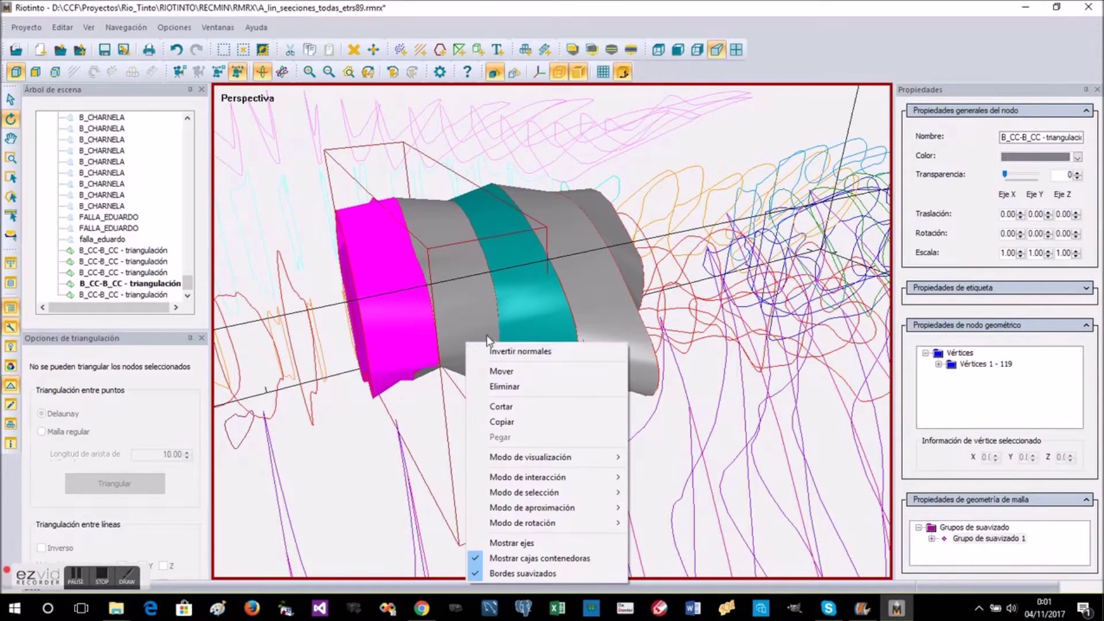
click(501, 371)
drag(503, 382, 506, 342)
click(179, 53)
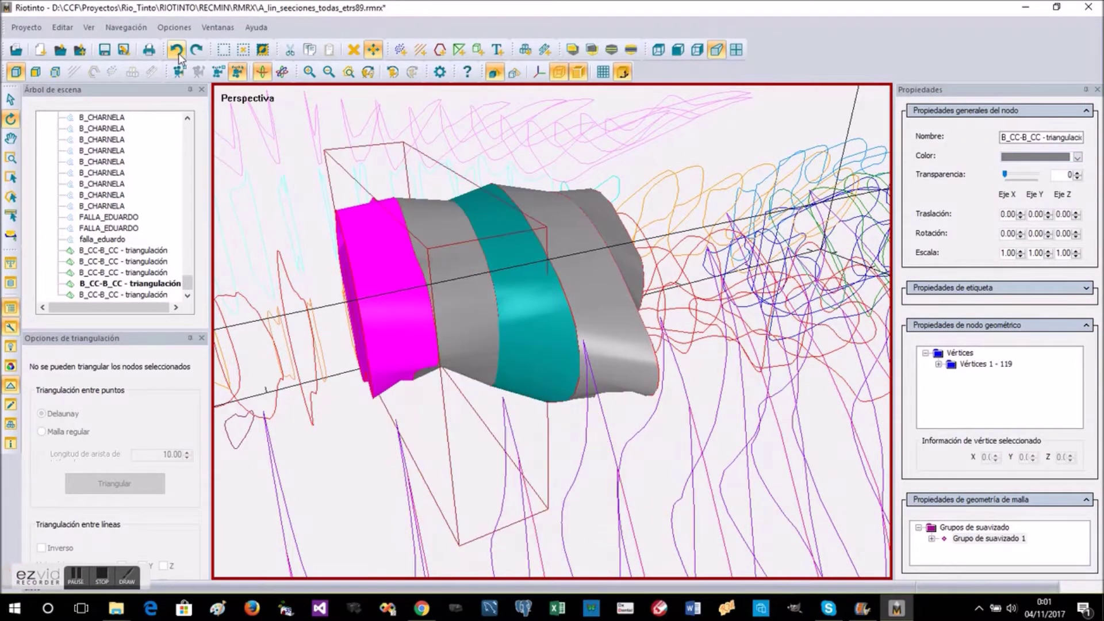
click(334, 451)
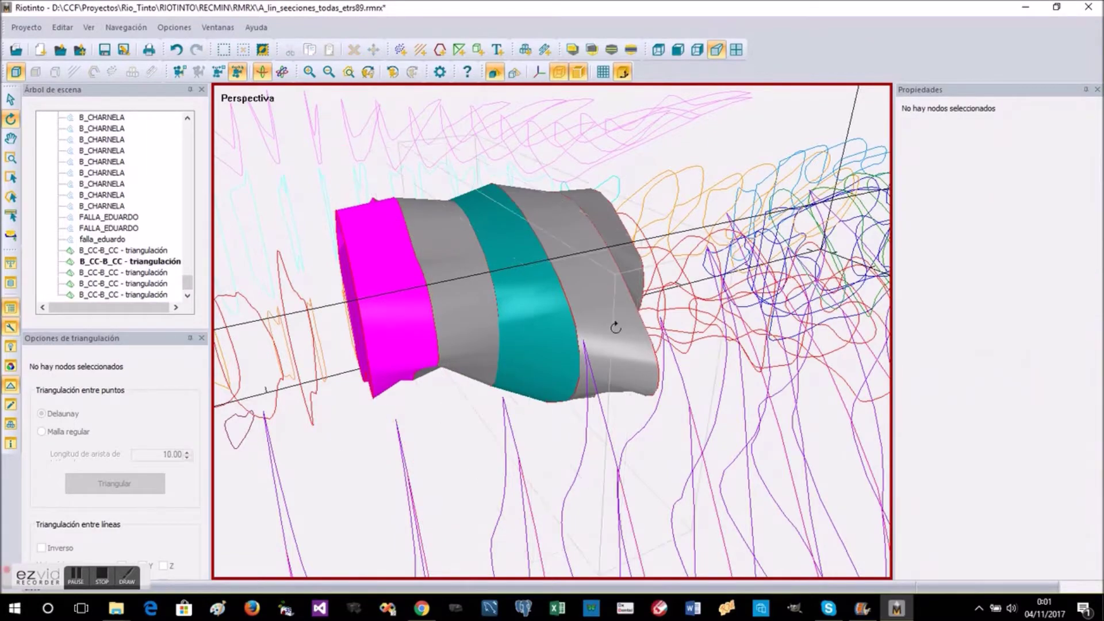
Step: Triangulate between two neighbouring GOSSAN outlines beyond the B_CC body to create a first mesh segment
scroll(619, 344, down, 10)
drag(639, 374, 551, 546)
drag(701, 524, 506, 599)
scroll(684, 374, up, 5)
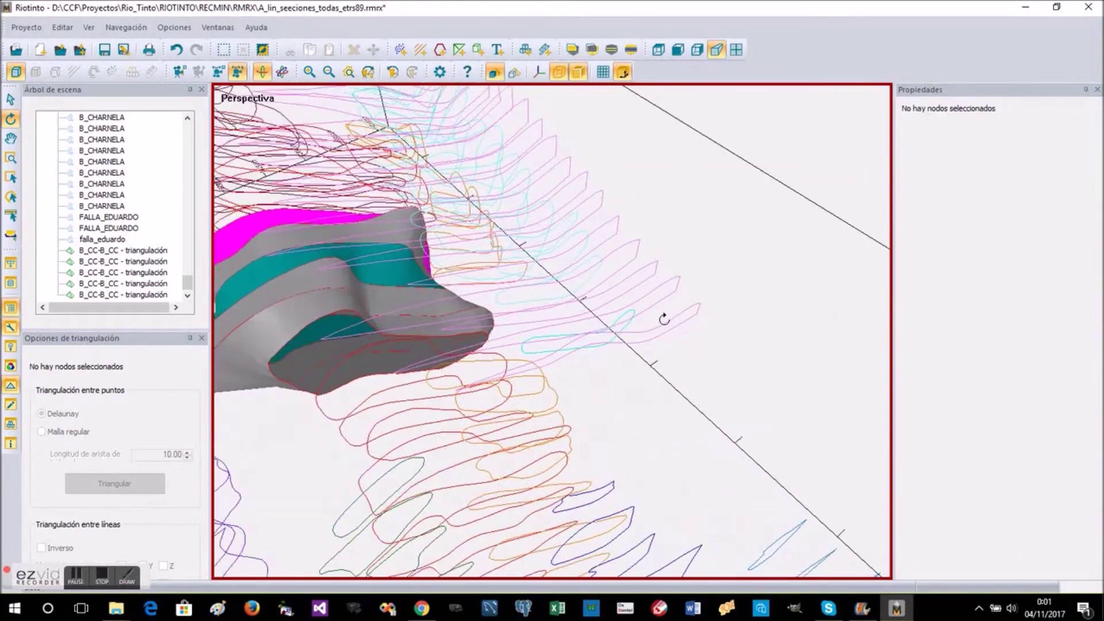
click(658, 288)
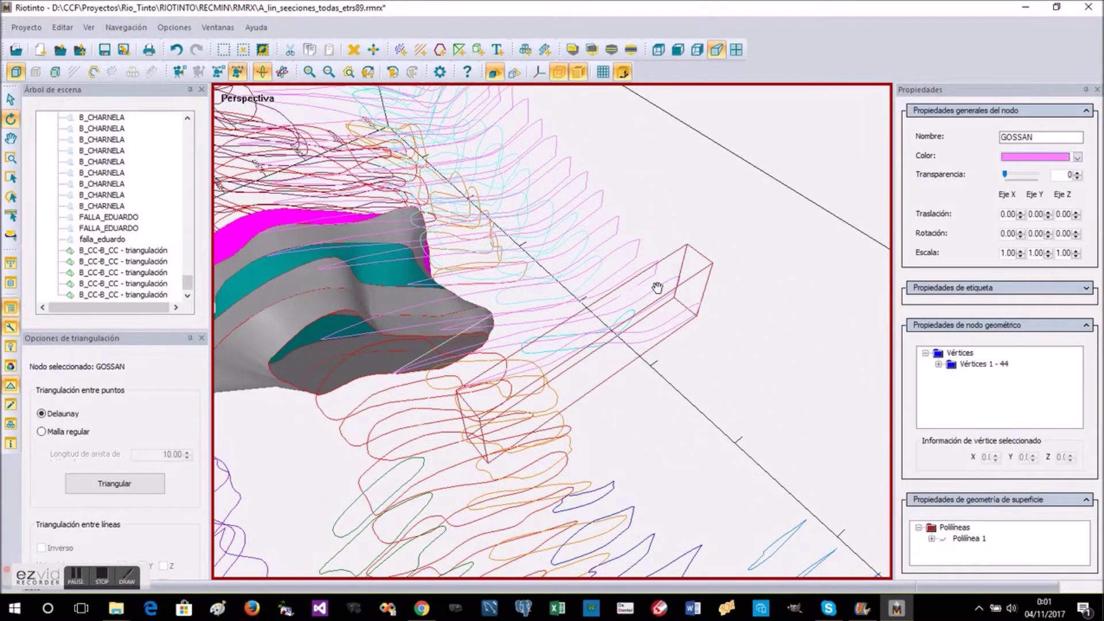
click(648, 263)
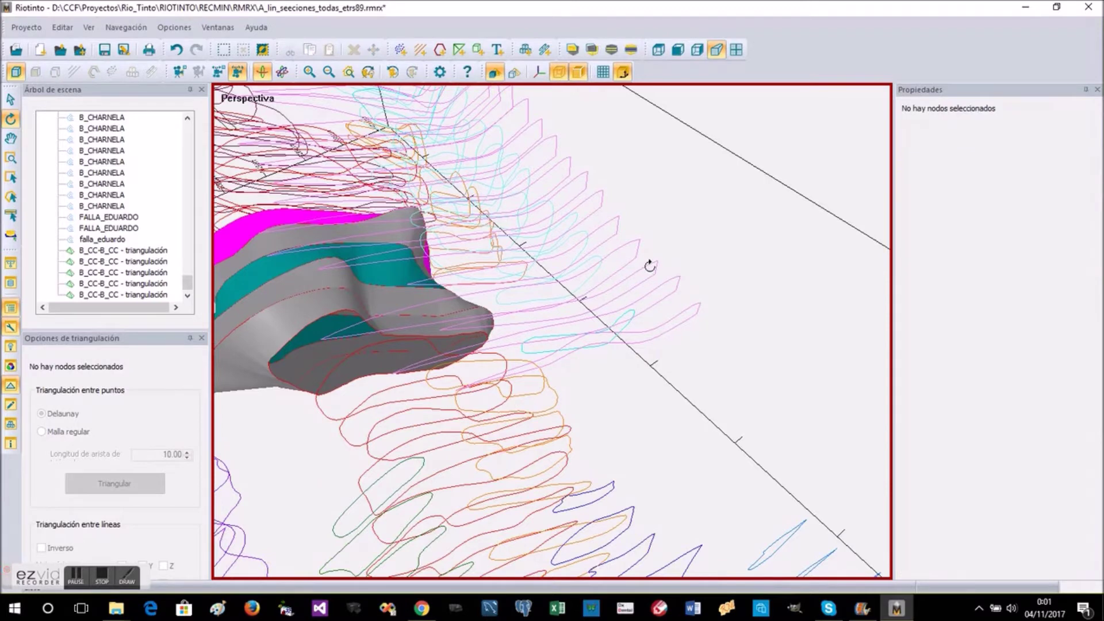
click(652, 269)
ctrl+click(661, 281)
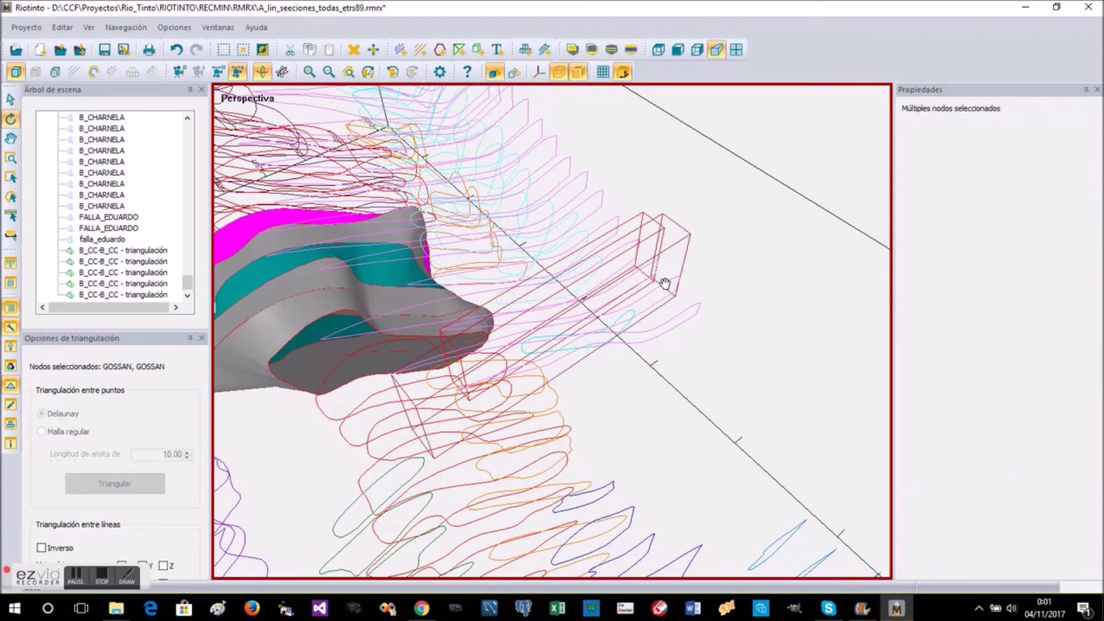
right_click(668, 284)
click(699, 296)
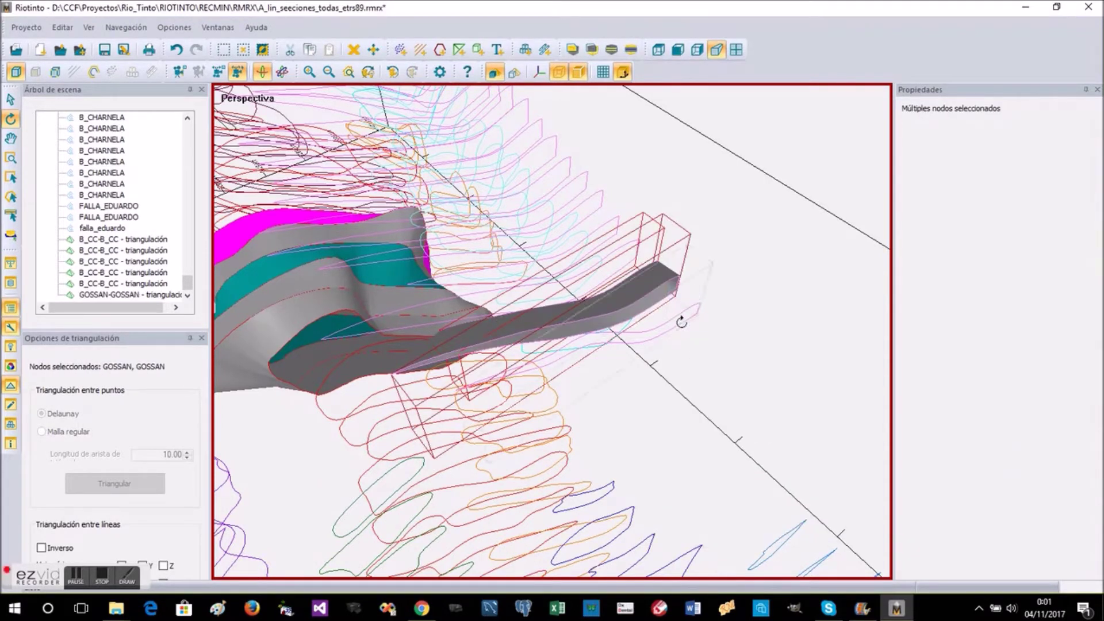
Step: Add a second GOSSAN mesh segment by joining the following outline to the end of the first segment
click(687, 306)
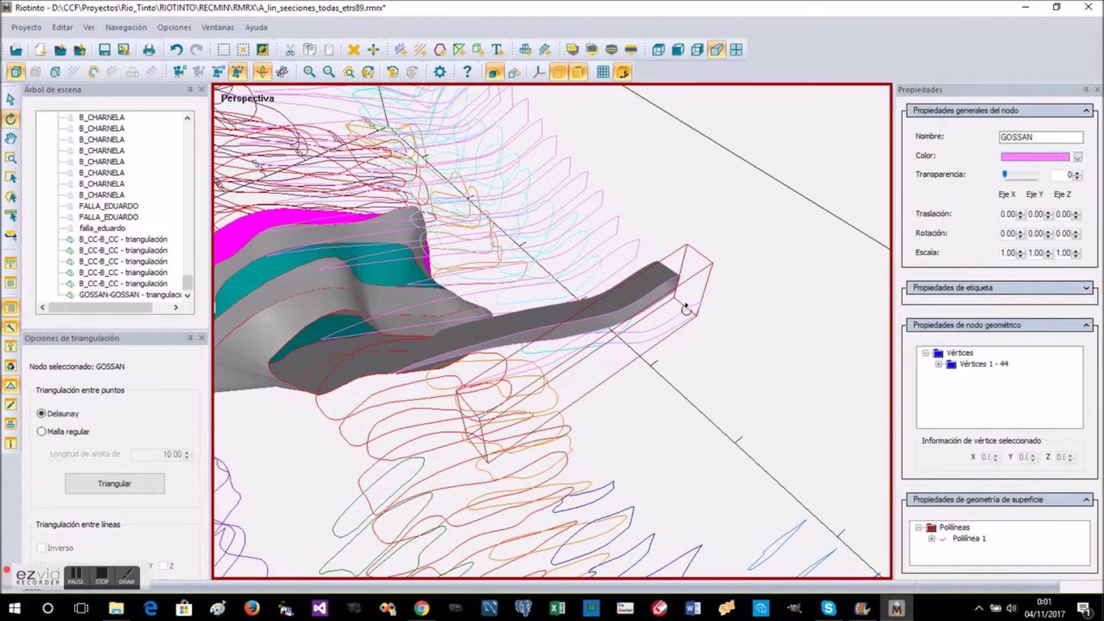
ctrl+click(502, 339)
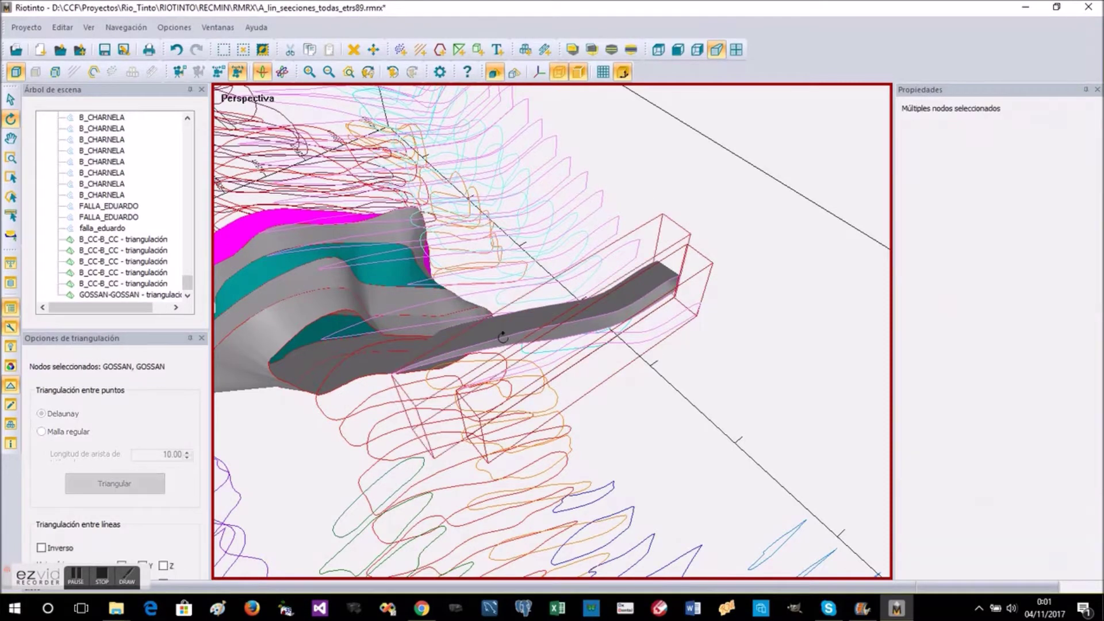
right_click(502, 339)
click(551, 90)
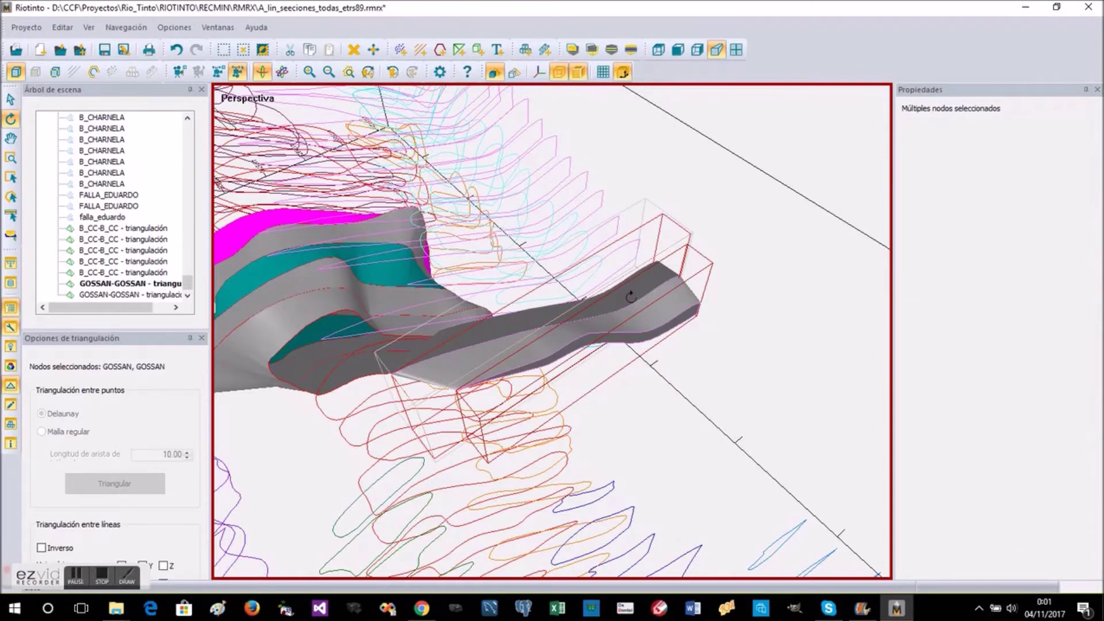
Step: Invert the normals of one of the GOSSAN mesh segments and view it together with the section lines
drag(713, 402, 882, 423)
click(658, 345)
right_click(658, 345)
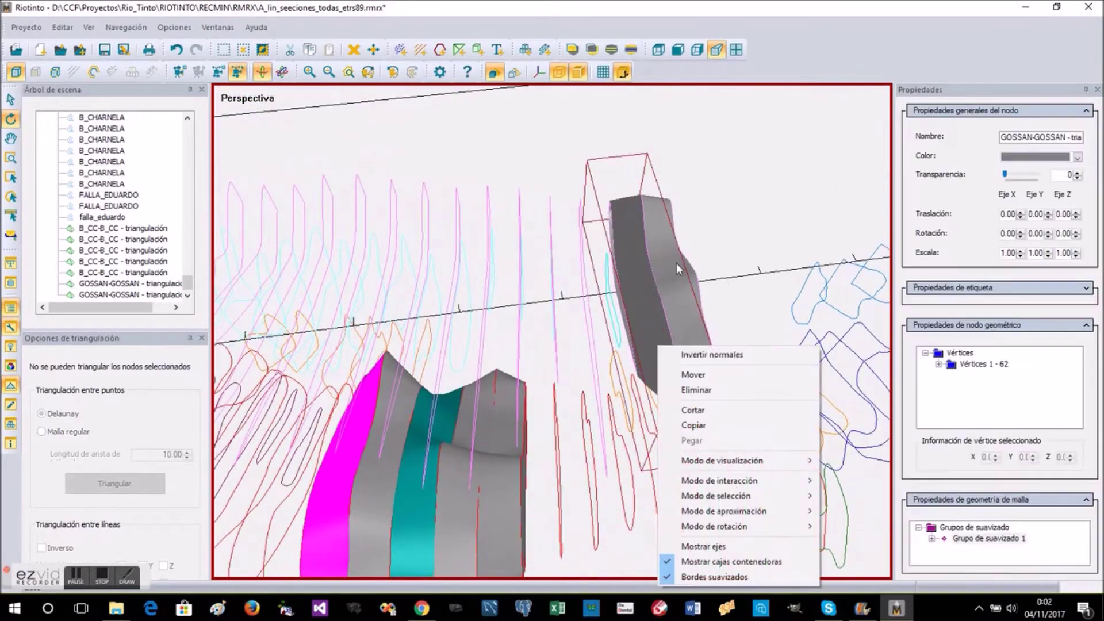
click(681, 356)
drag(680, 406, 468, 548)
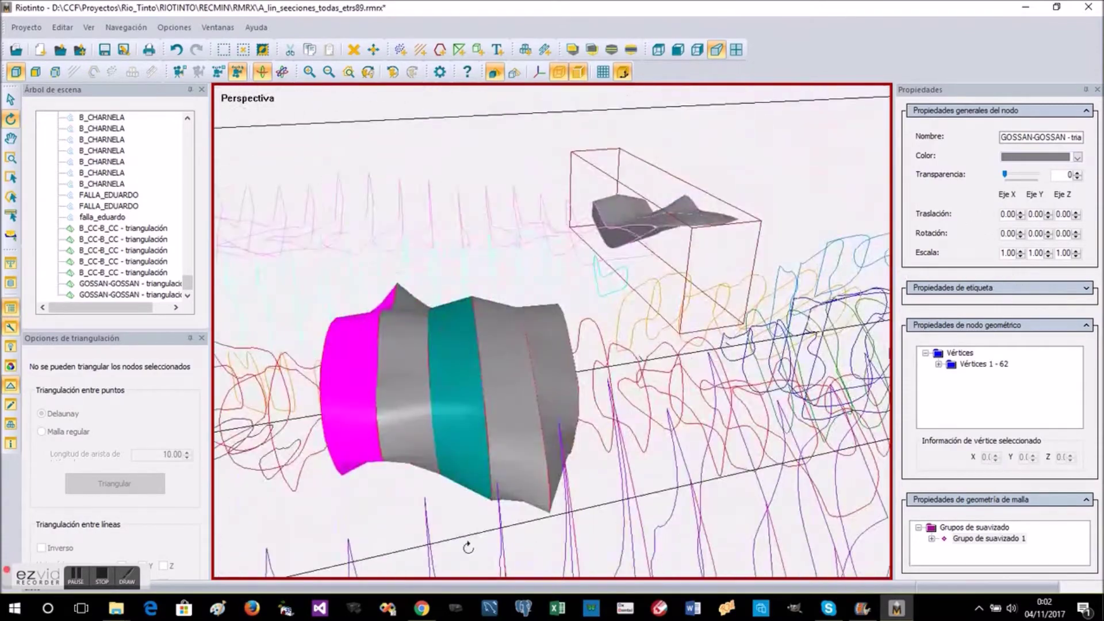
scroll(569, 367, down, 8)
drag(639, 415, 684, 506)
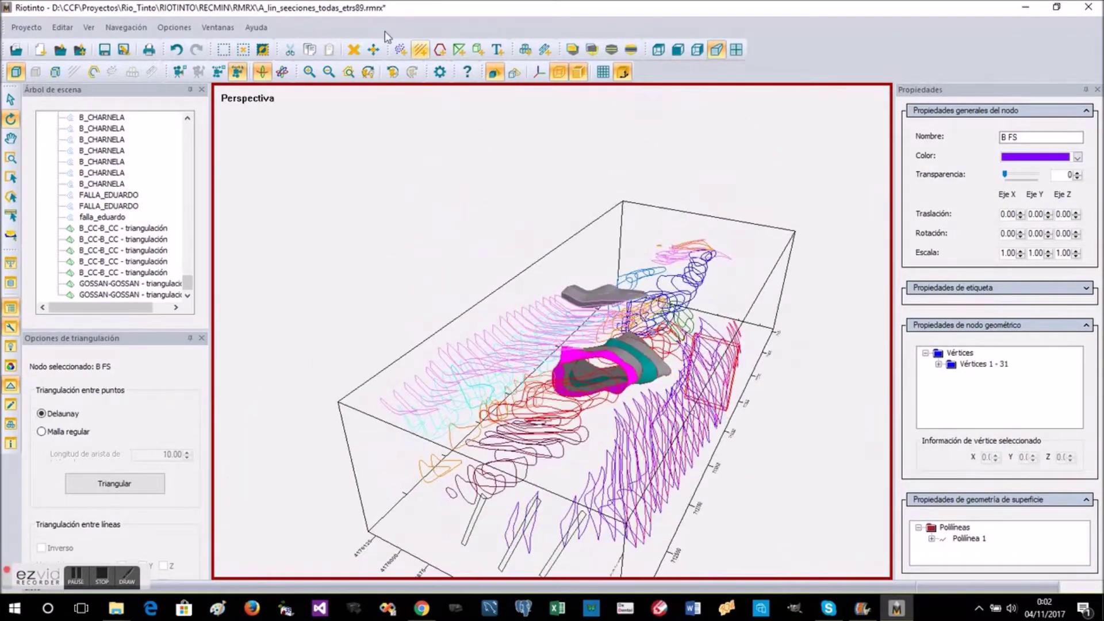
Step: Undo the GOSSAN and B_CC meshing so that only the section lines remain
click(177, 50)
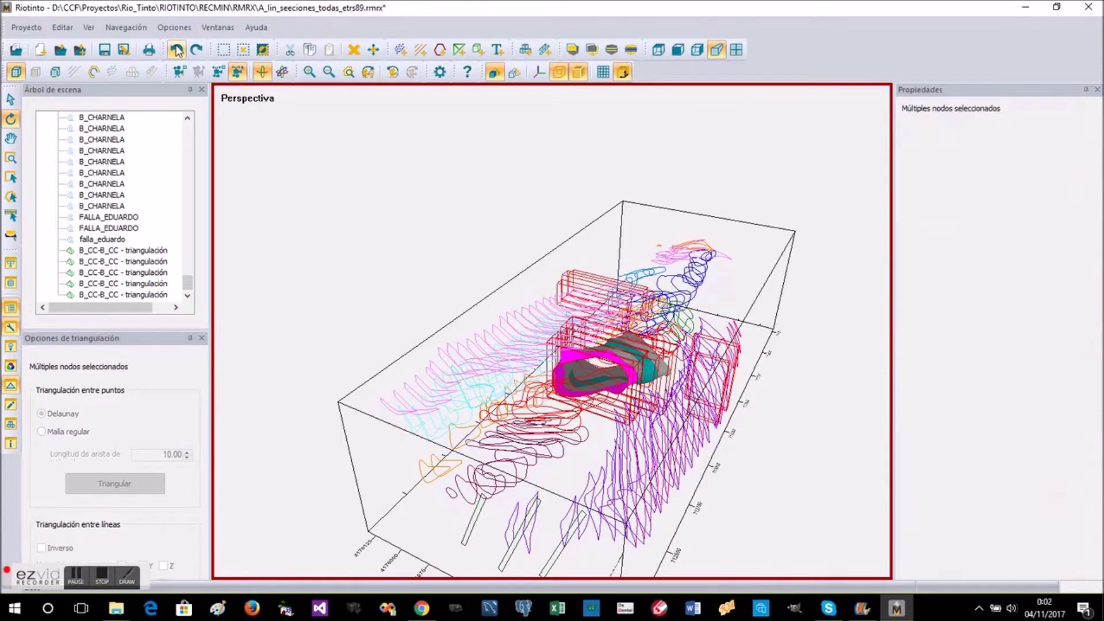
click(177, 51)
click(176, 51)
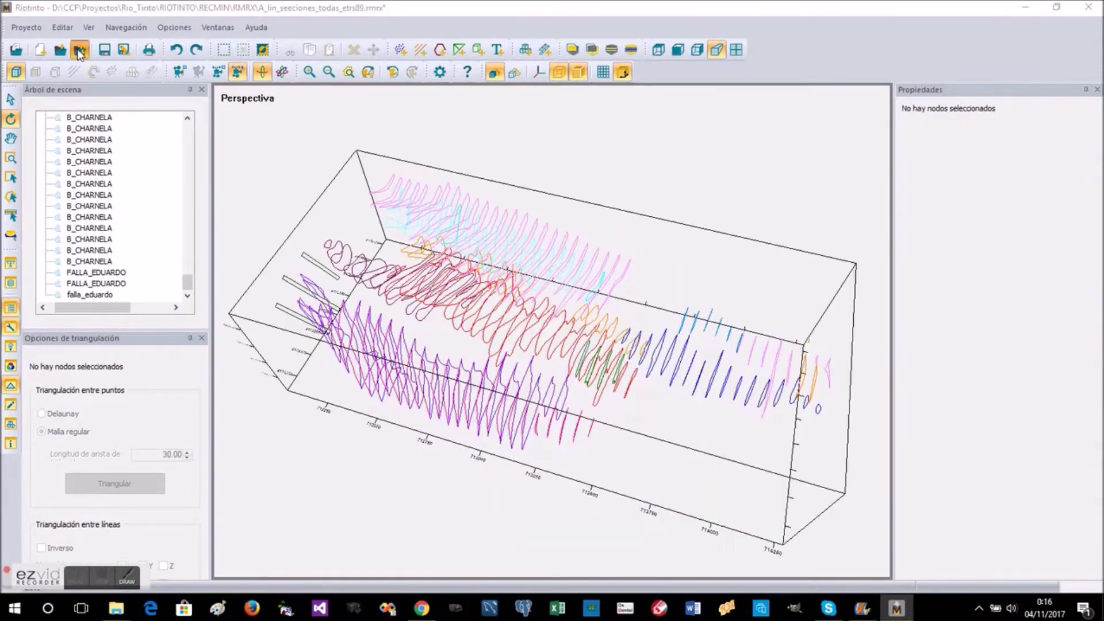
Step: Add the ore body file A_cuerpos_etrs89.T3.rmrx from the Rio_Tinto\RIOTINTO\RECMIN\RMRX folder to the current scene
click(78, 49)
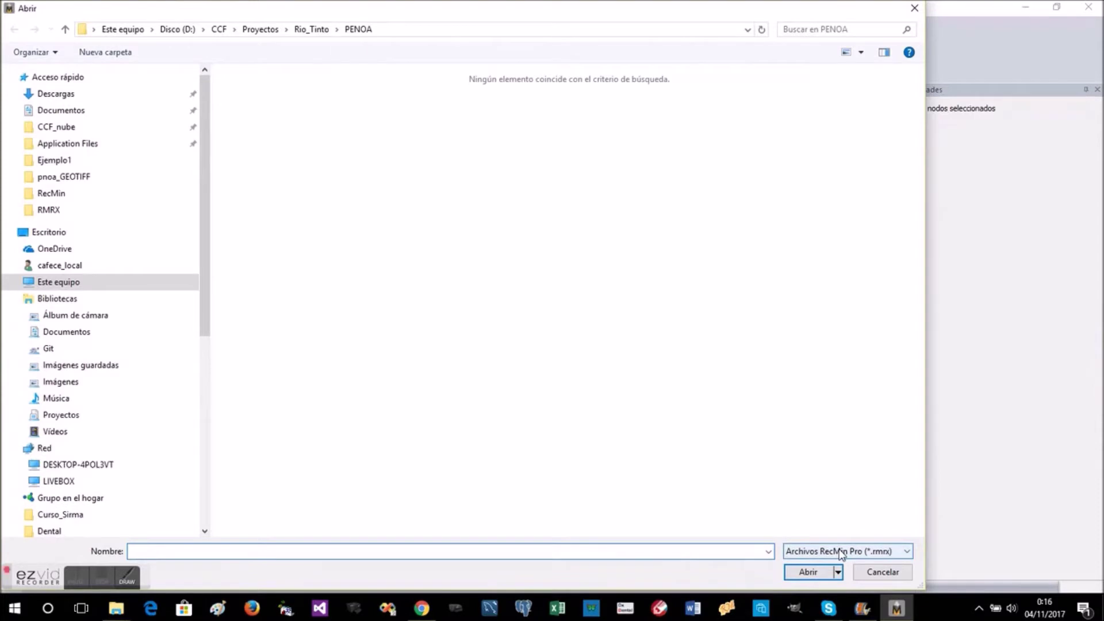
click(305, 29)
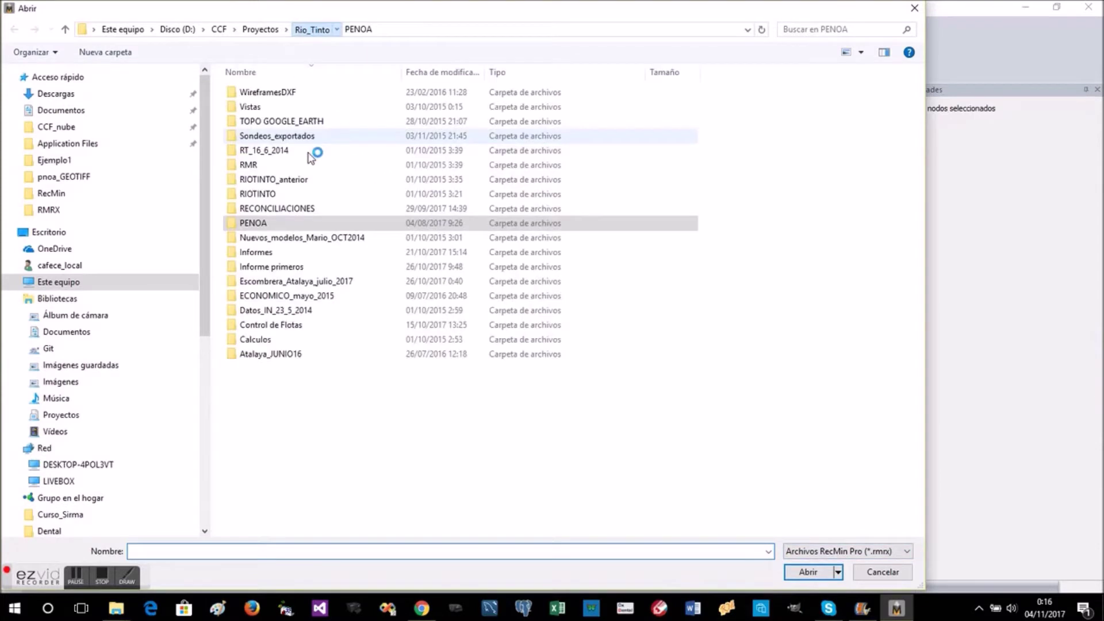
click(274, 195)
double_click(273, 195)
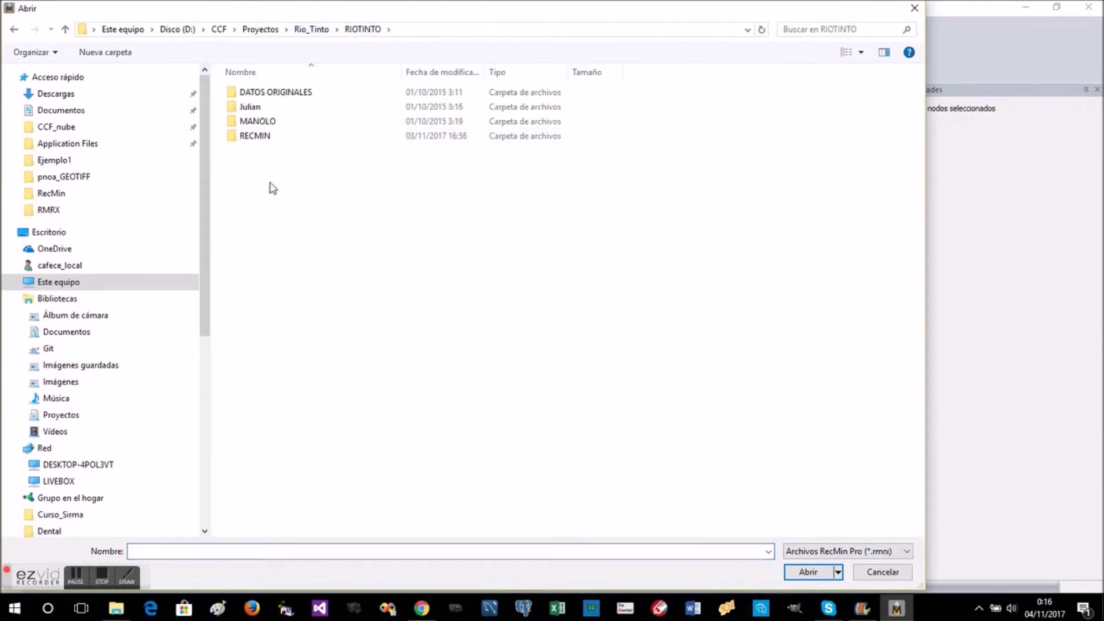
double_click(260, 139)
double_click(270, 210)
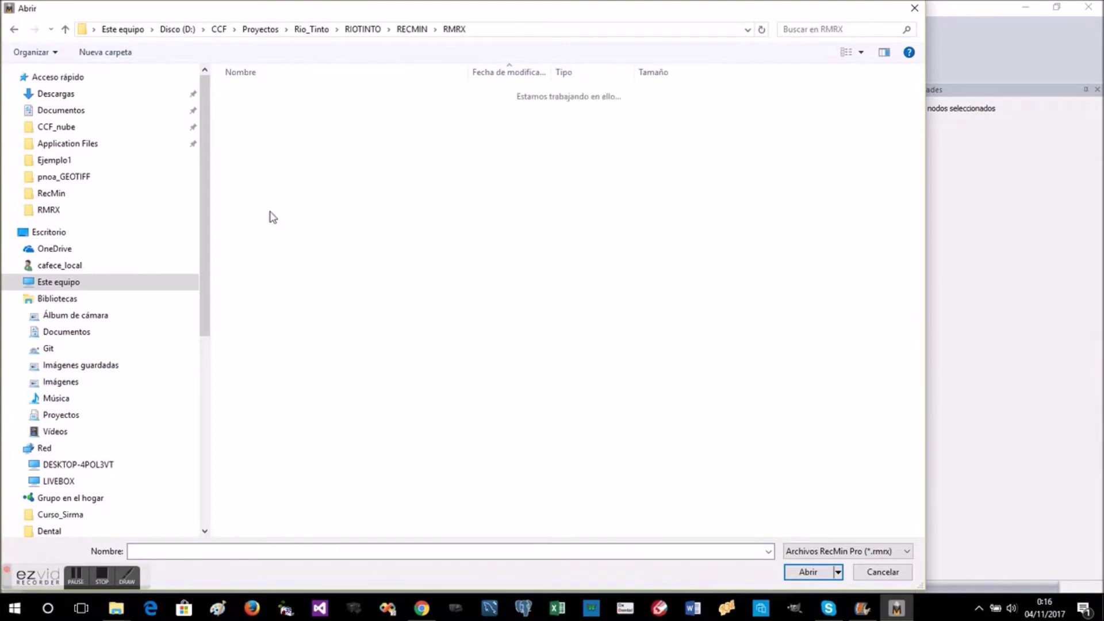
click(289, 282)
double_click(289, 282)
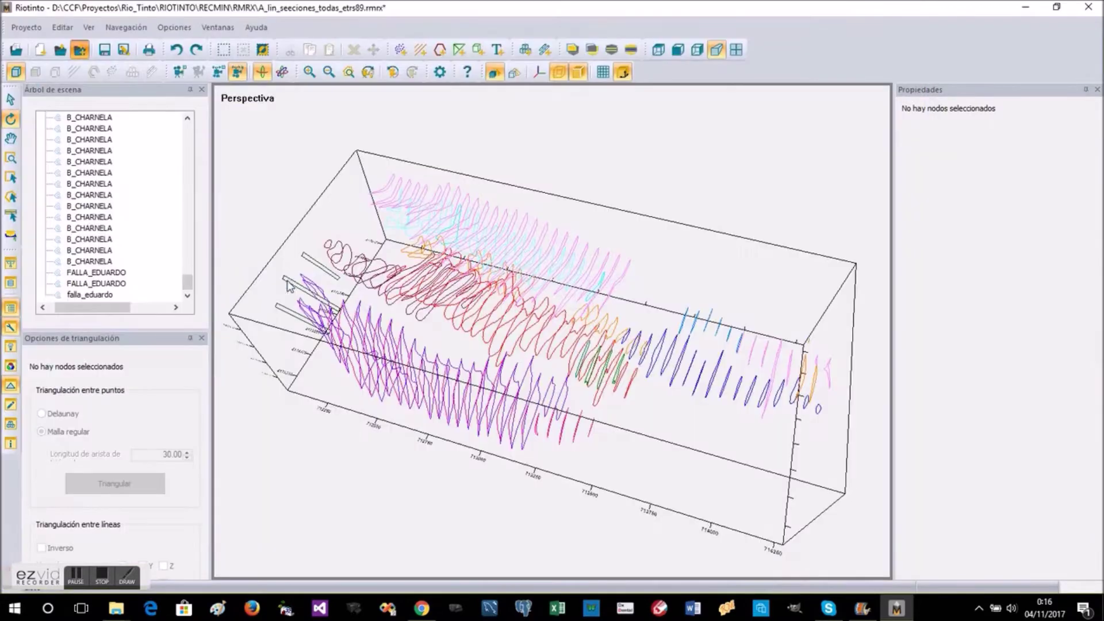
Step: Change the colour of the cyan B DEHESA ore body mesh to grey
drag(511, 512, 636, 302)
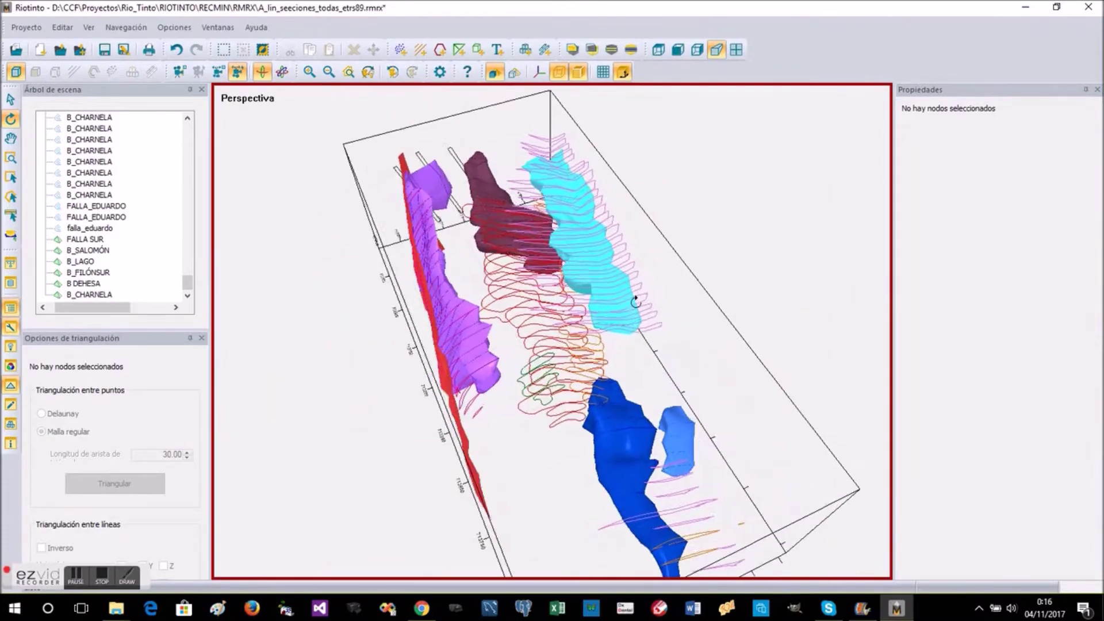
scroll(598, 294, up, 3)
click(618, 313)
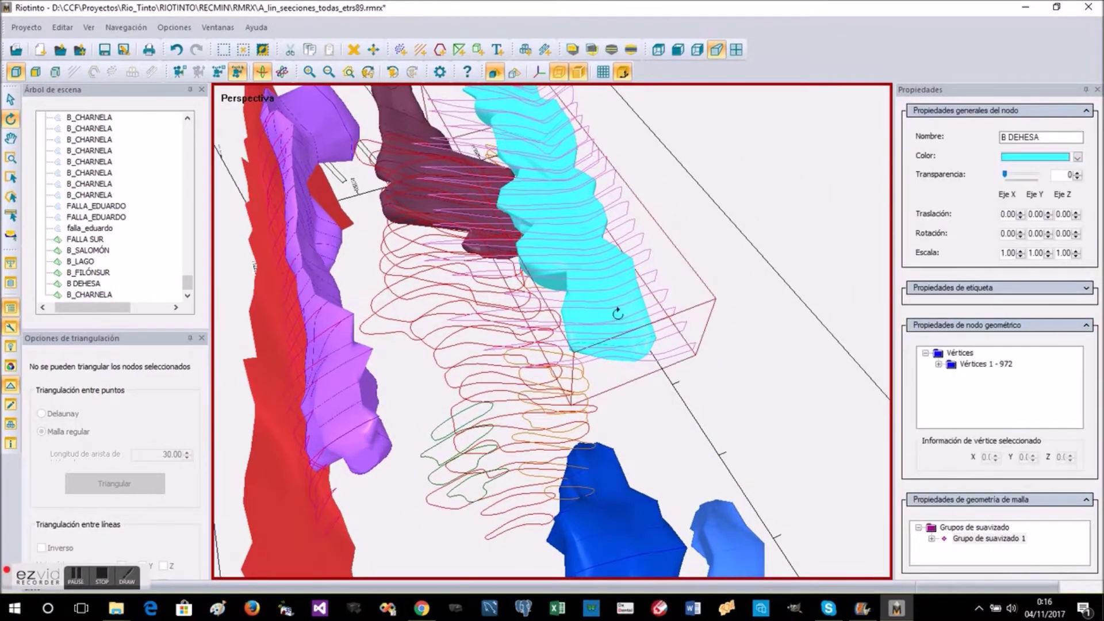
click(1077, 157)
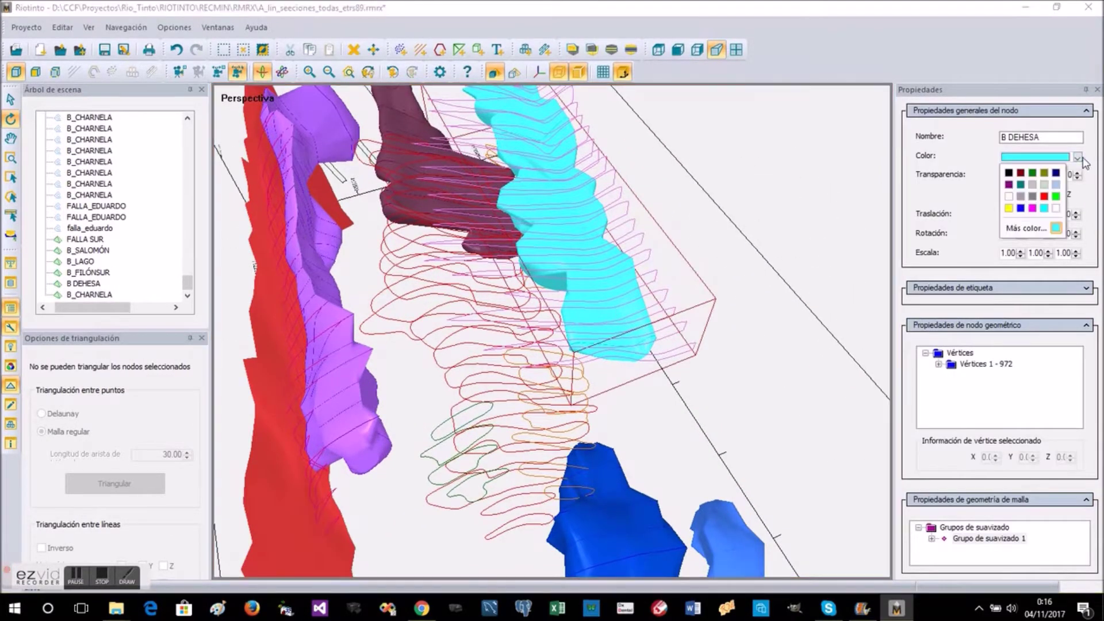
click(1031, 197)
Step: Add the topographic contour lines from topo_peque_riotinto.rmrx to the scene with the ore bodies
click(685, 395)
drag(685, 394, 1038, 247)
scroll(818, 276, down, 3)
drag(685, 317, 259, 299)
drag(188, 279, 190, 144)
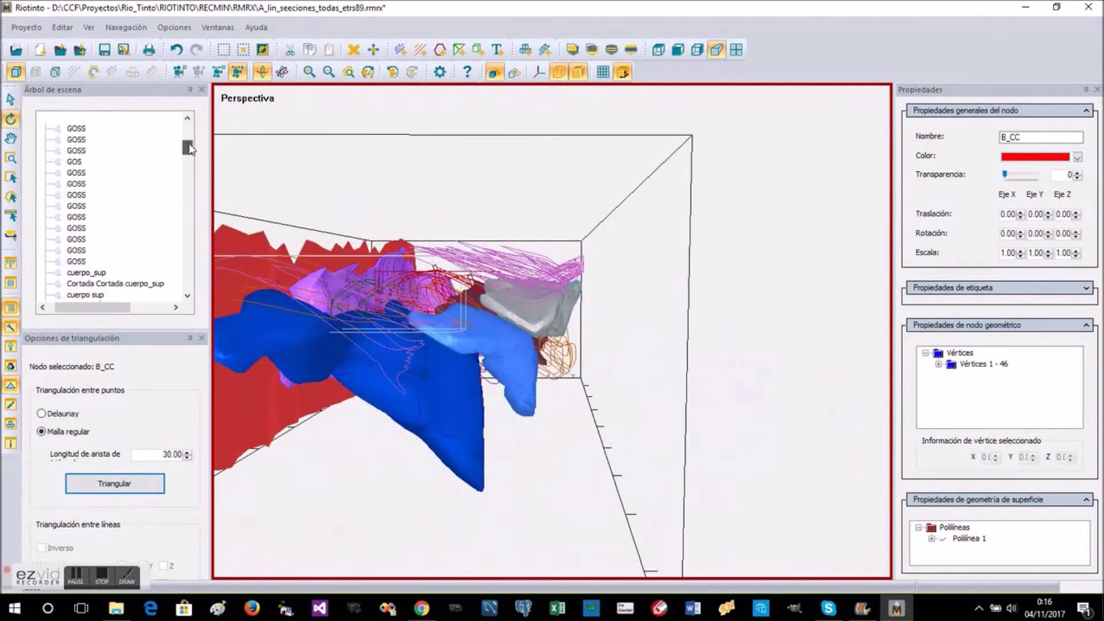
drag(597, 338, 641, 372)
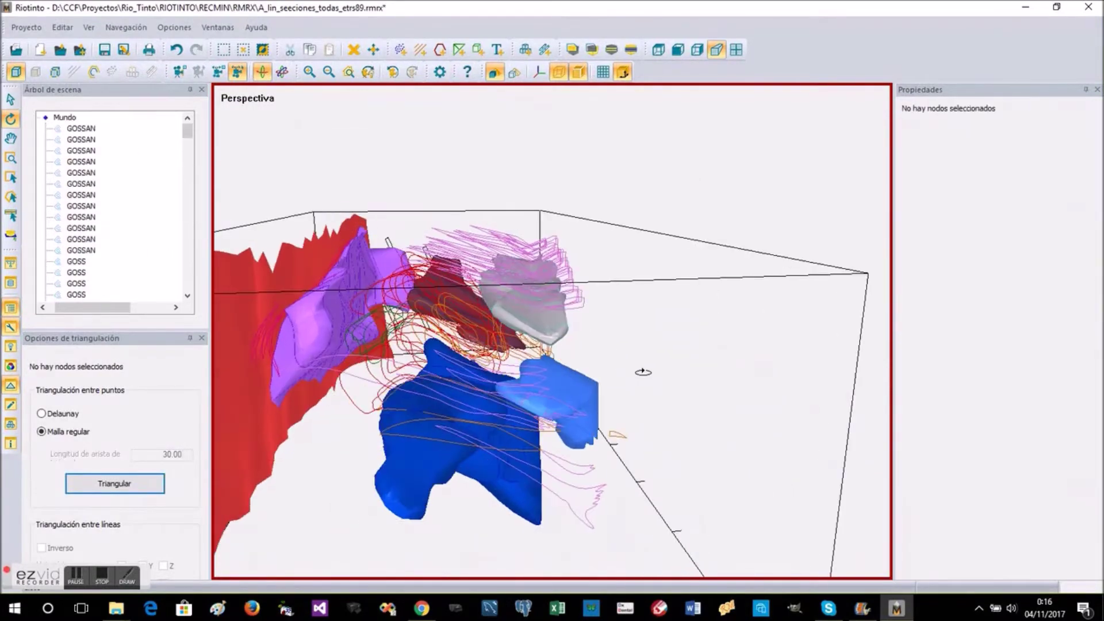
click(79, 51)
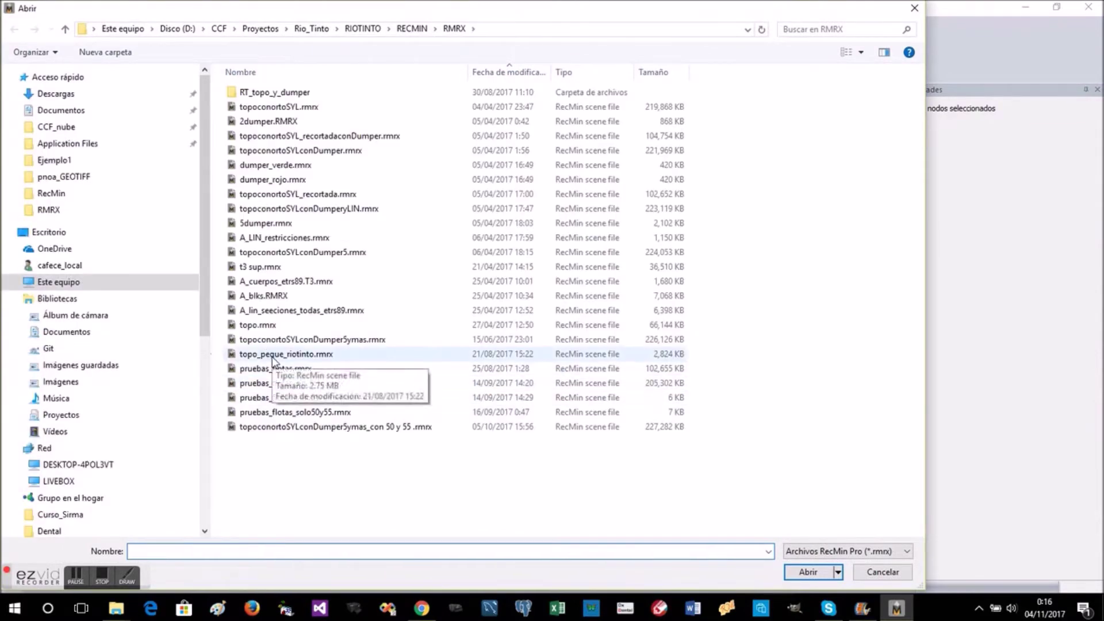
key(Escape)
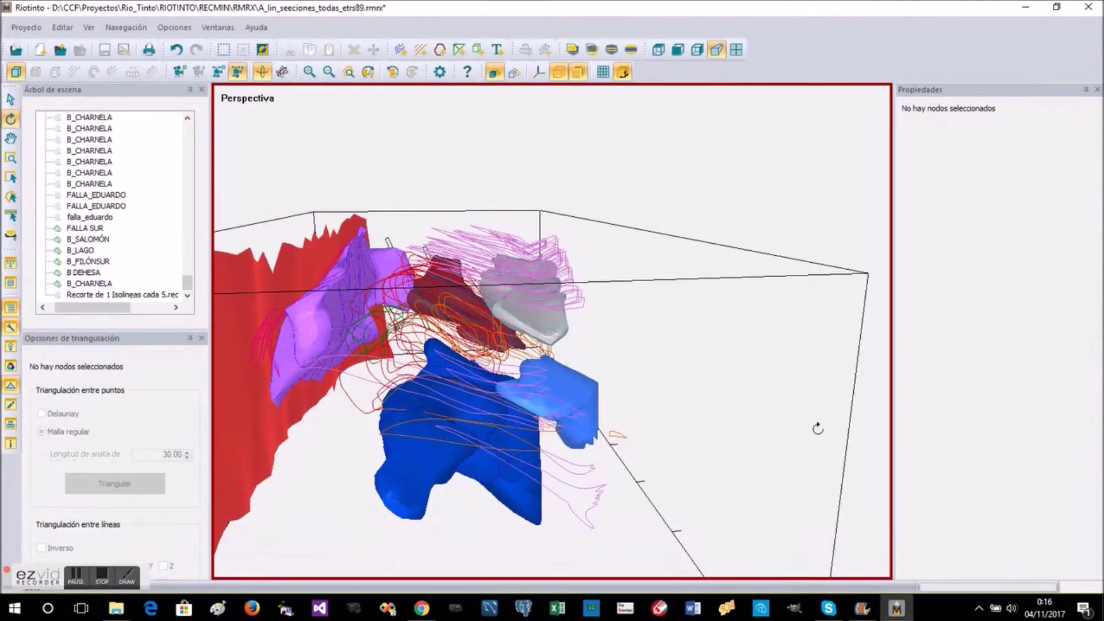
Step: Triangulate the contour lines into a terrain surface as a regular mesh with an edge length of 30.00
drag(642, 468, 732, 340)
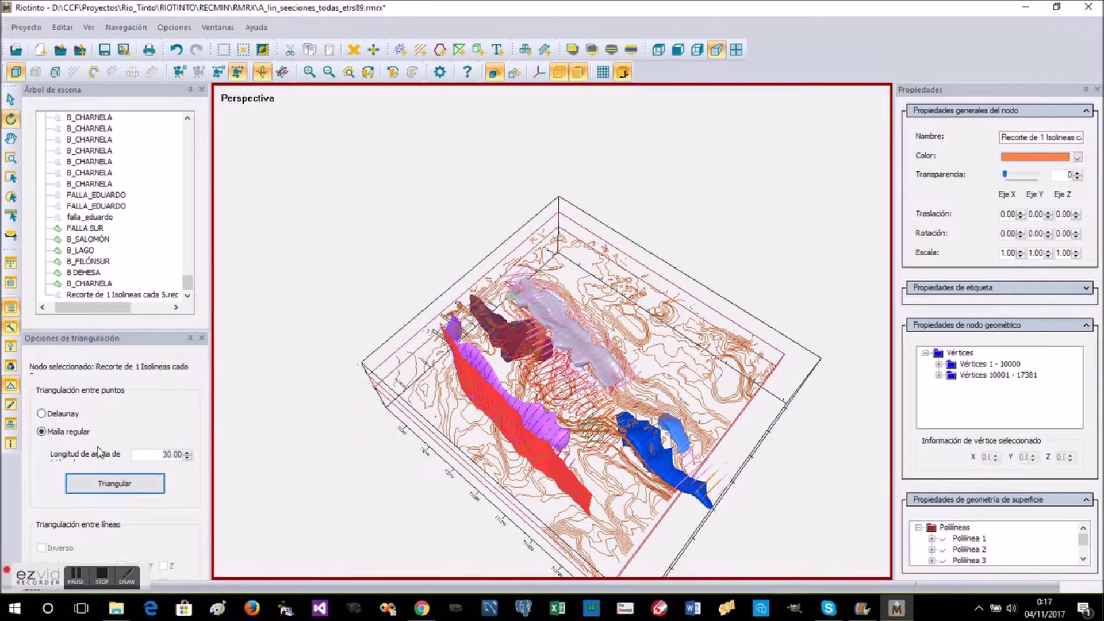
click(98, 485)
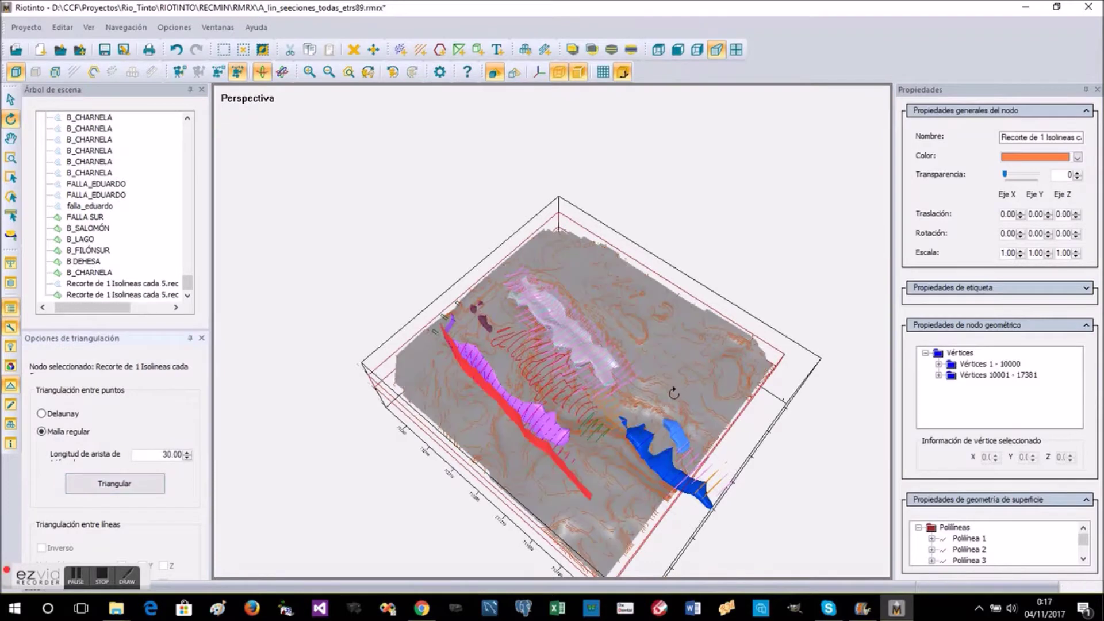
scroll(676, 392, up, 3)
drag(676, 392, 692, 385)
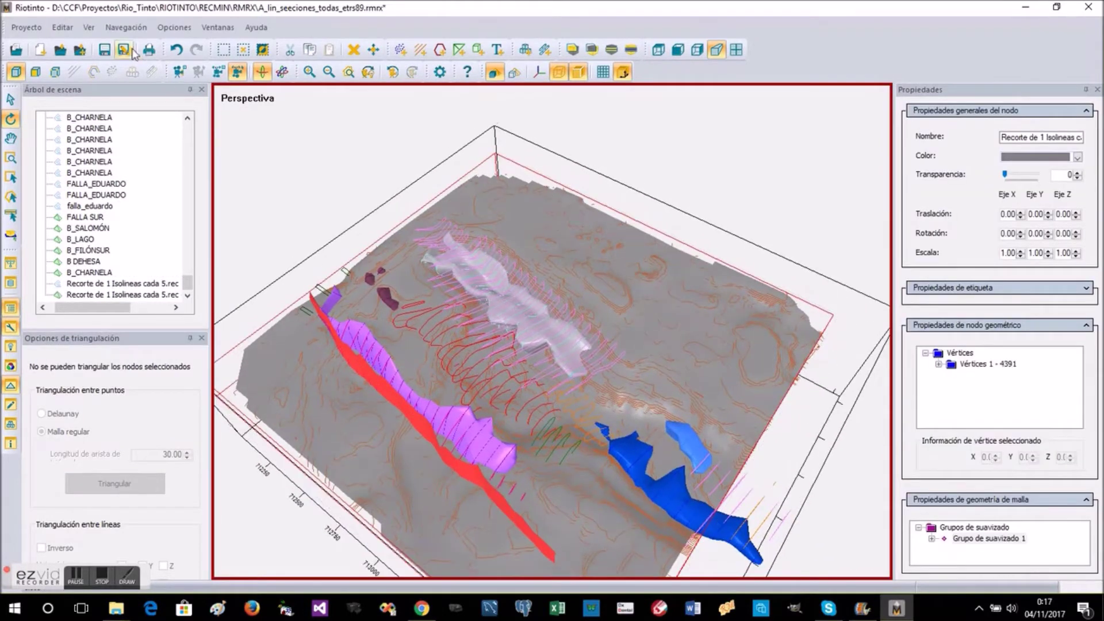
Step: Add the georeferenced raster image Riotinto_unionreferenciado.tif from the Rio_Tinto\PENOA folder to the scene
click(81, 51)
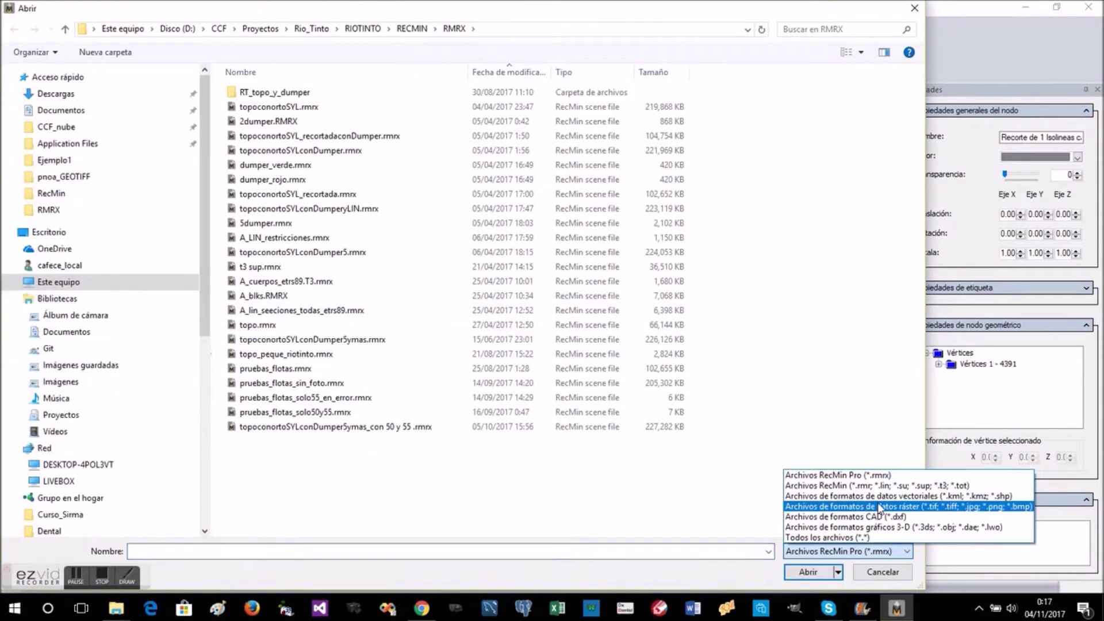
click(843, 514)
click(362, 29)
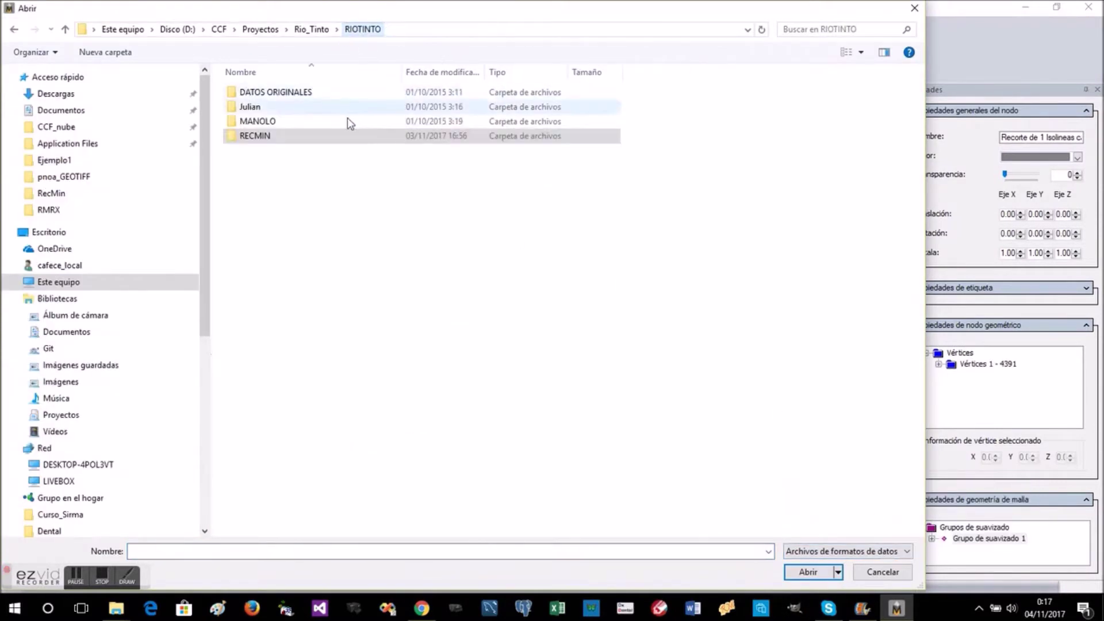
click(311, 29)
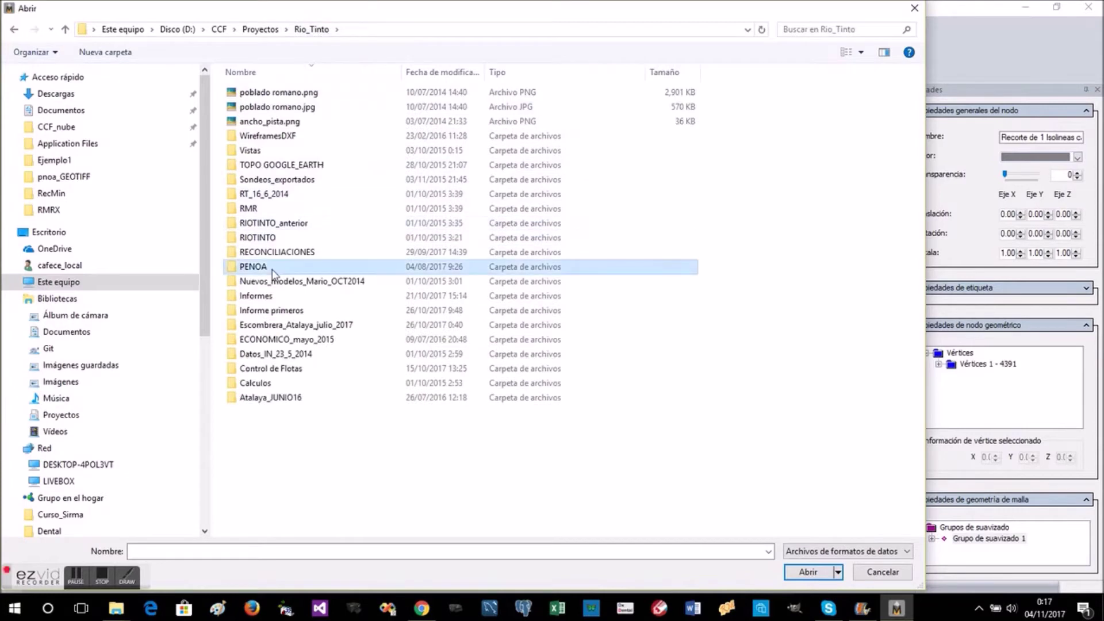
double_click(435, 266)
double_click(878, 205)
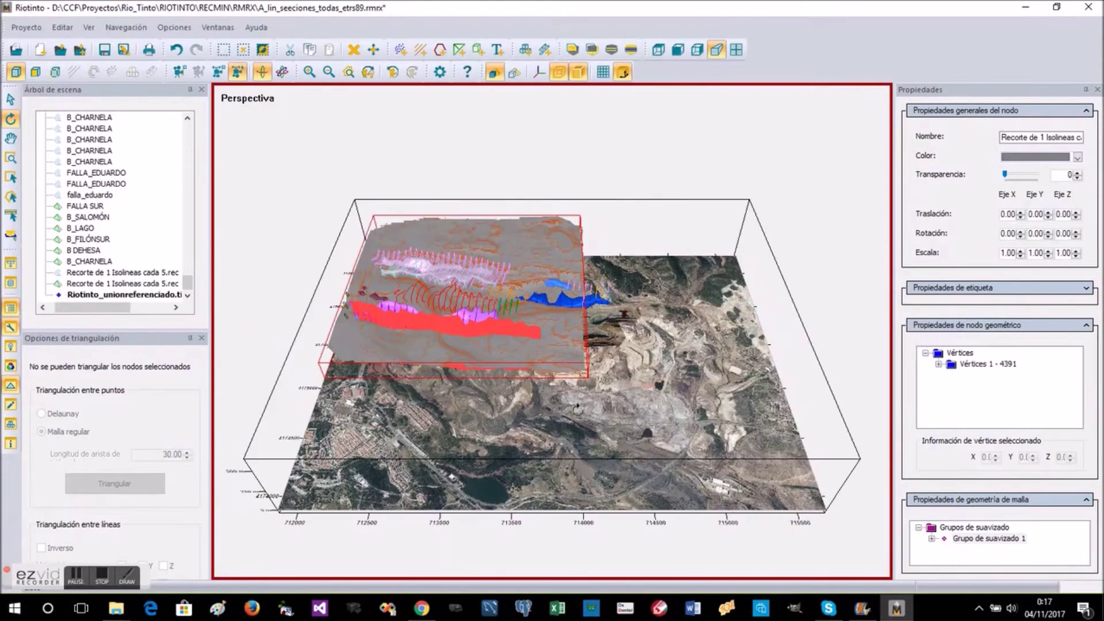
Step: Drape the Riotinto_unionreferenciado.tif aerial image over the triangulated terrain surface
drag(656, 276, 553, 230)
scroll(608, 368, up, 4)
drag(601, 382, 621, 480)
scroll(525, 363, up, 3)
right_click(622, 482)
click(689, 250)
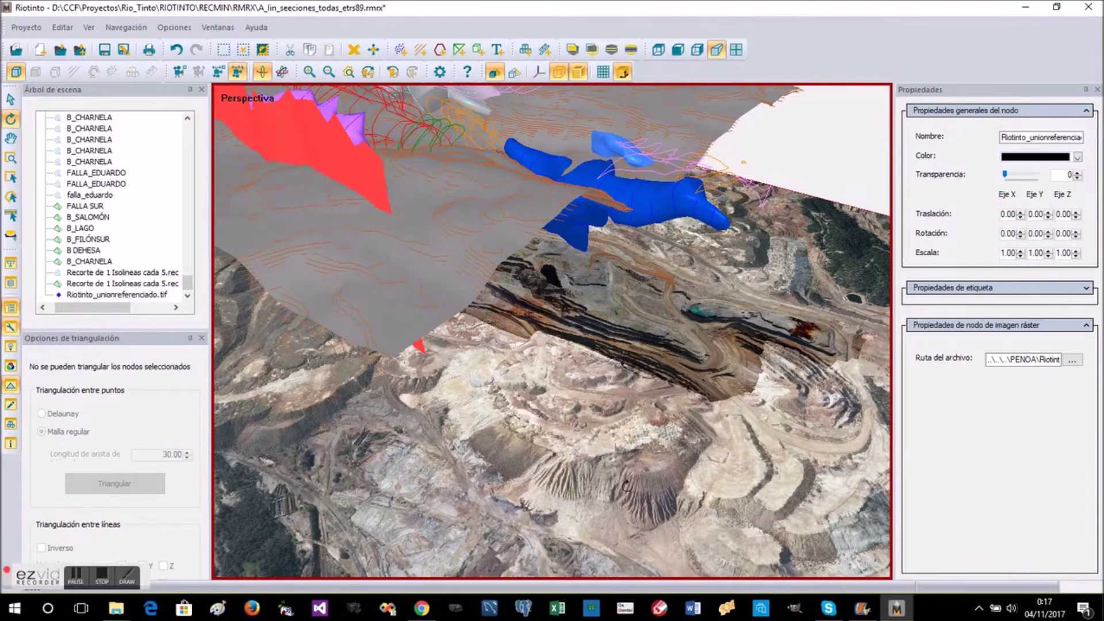
click(498, 276)
click(368, 76)
Step: Select all the section line nodes, from the first through falla_eduardo, and hide them so only the meshed bodies and terrain show
drag(455, 305, 208, 154)
scroll(638, 356, up, 3)
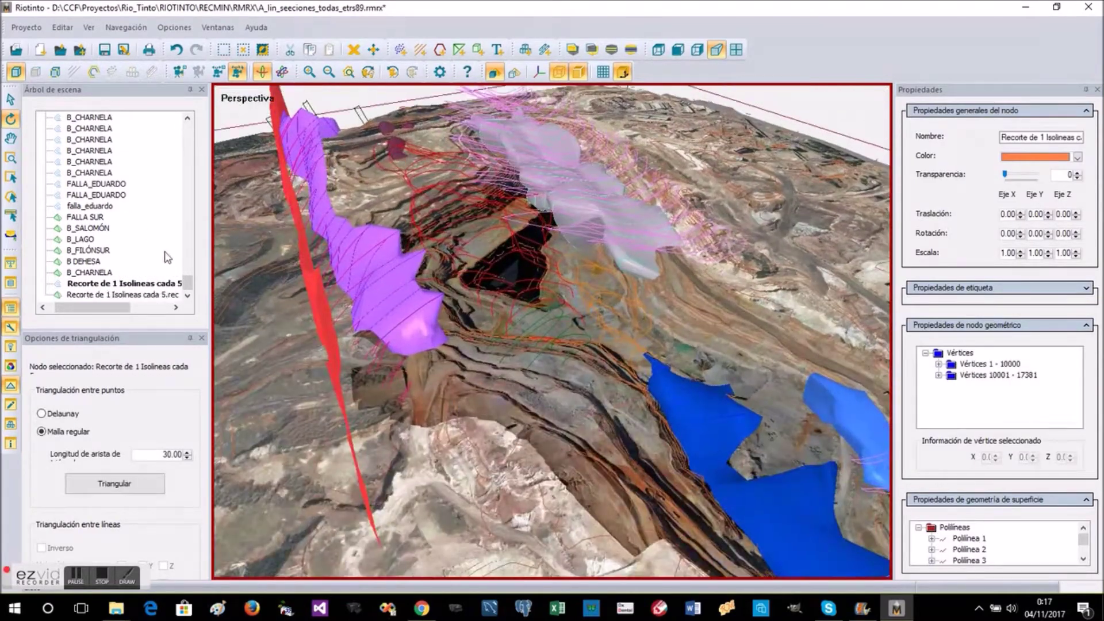
scroll(166, 257, up, 10)
click(181, 207)
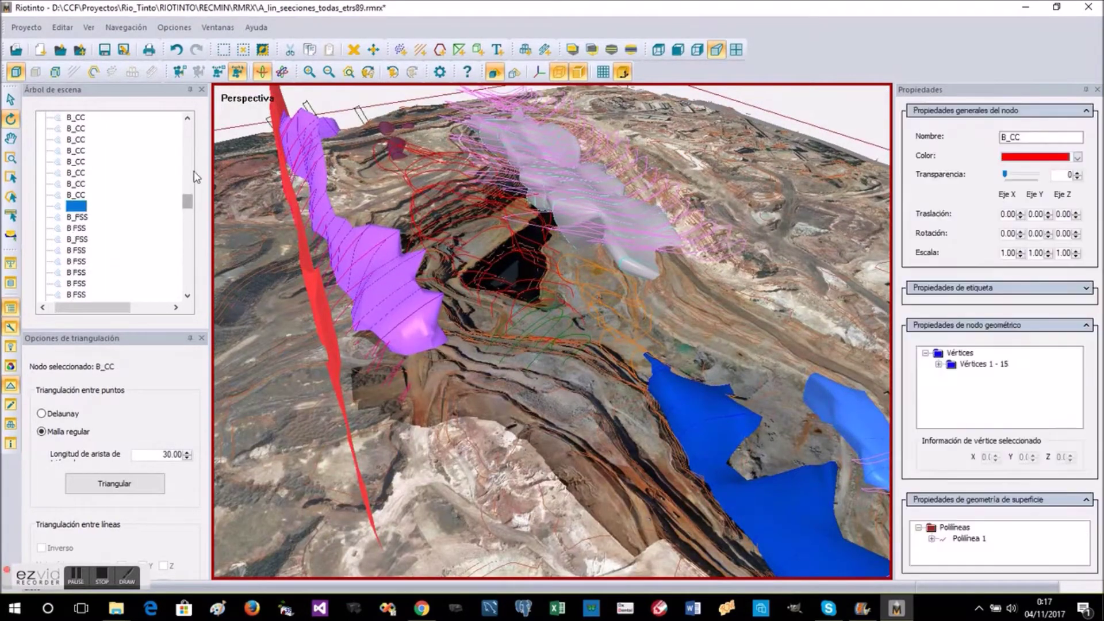
drag(187, 203, 191, 290)
shift+click(106, 206)
right_click(107, 204)
click(140, 229)
right_click(115, 202)
click(147, 227)
Step: Try moving the grey B DEHESA ore body freely across the scene, and undo the move
drag(489, 311, 491, 368)
drag(518, 293, 765, 339)
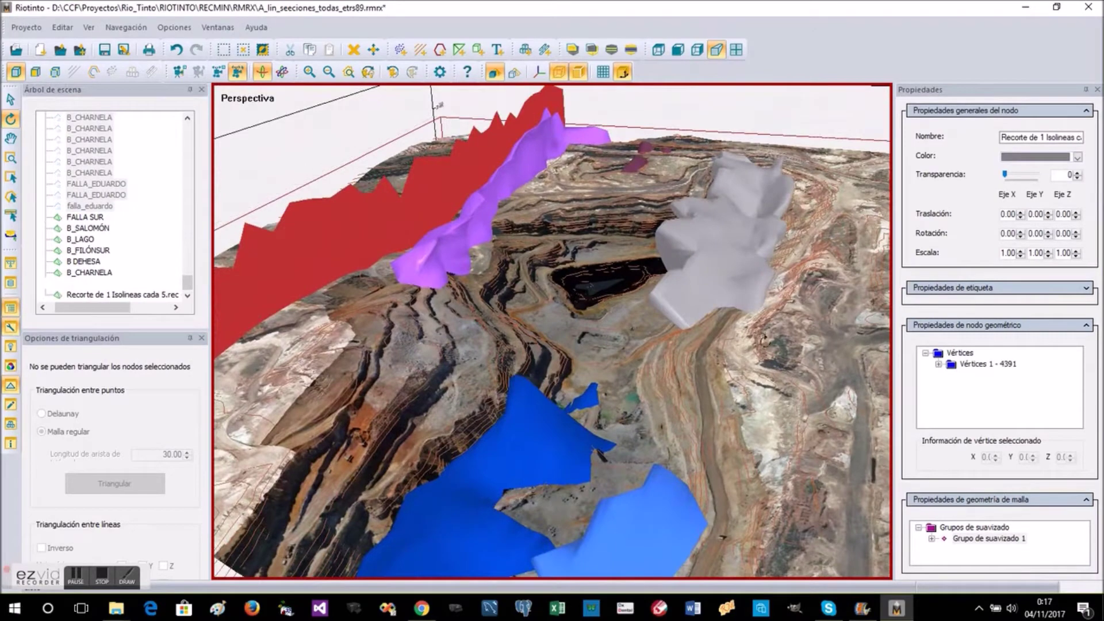
click(678, 294)
right_click(678, 292)
click(713, 323)
drag(713, 323, 701, 351)
drag(767, 394, 509, 248)
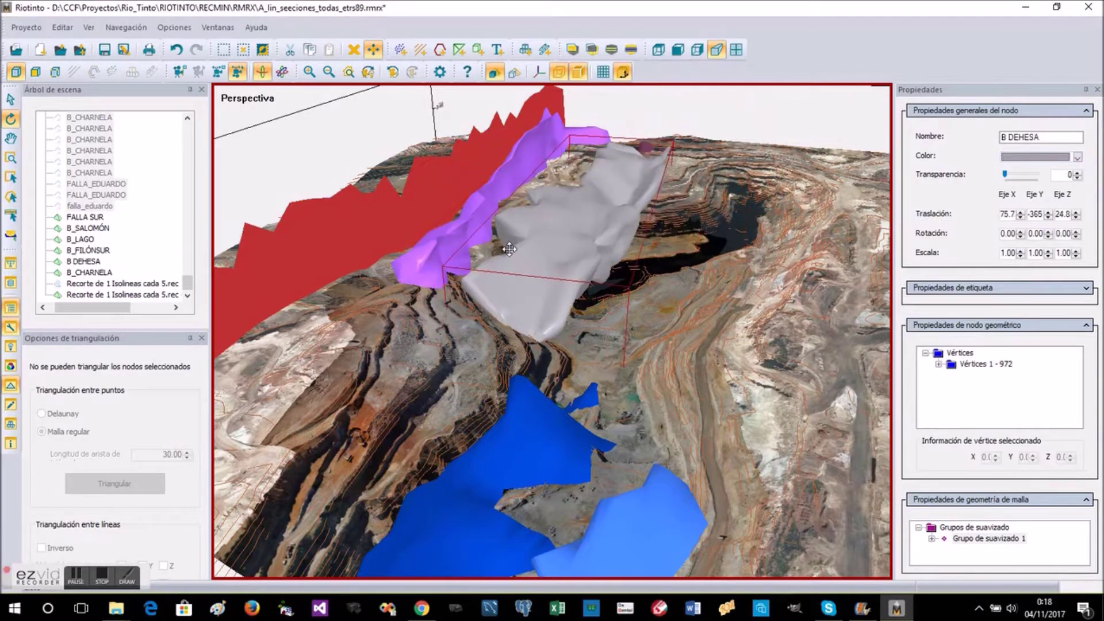
click(176, 51)
click(808, 120)
Step: Start adding a drillhole model from the file source and select all the available drillholes
drag(667, 297, 421, 84)
scroll(558, 352, up, 6)
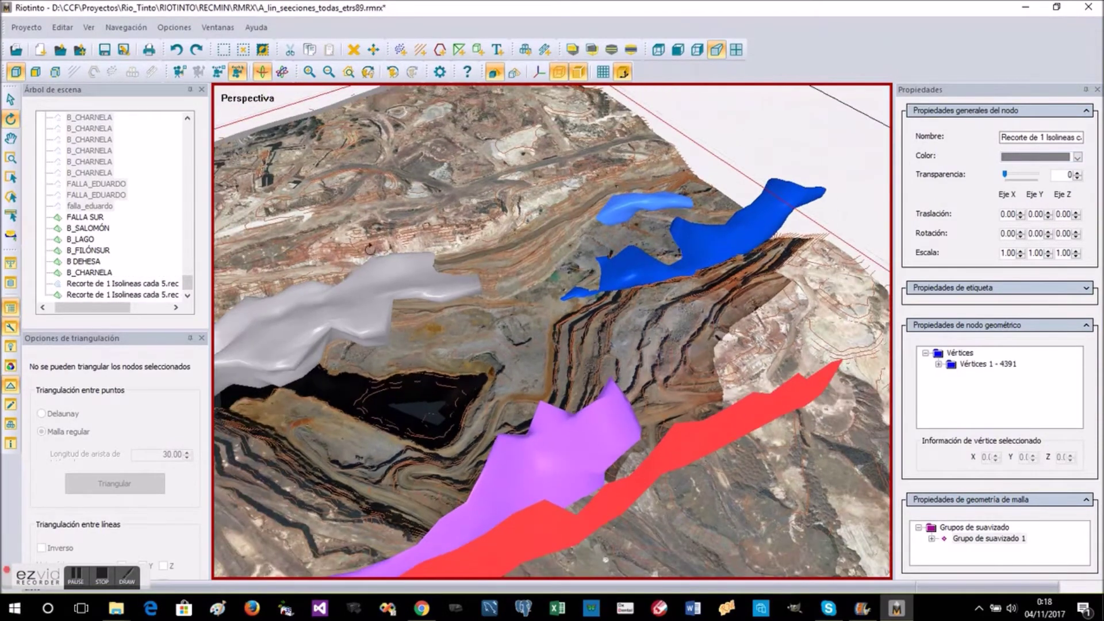
drag(491, 321, 368, 147)
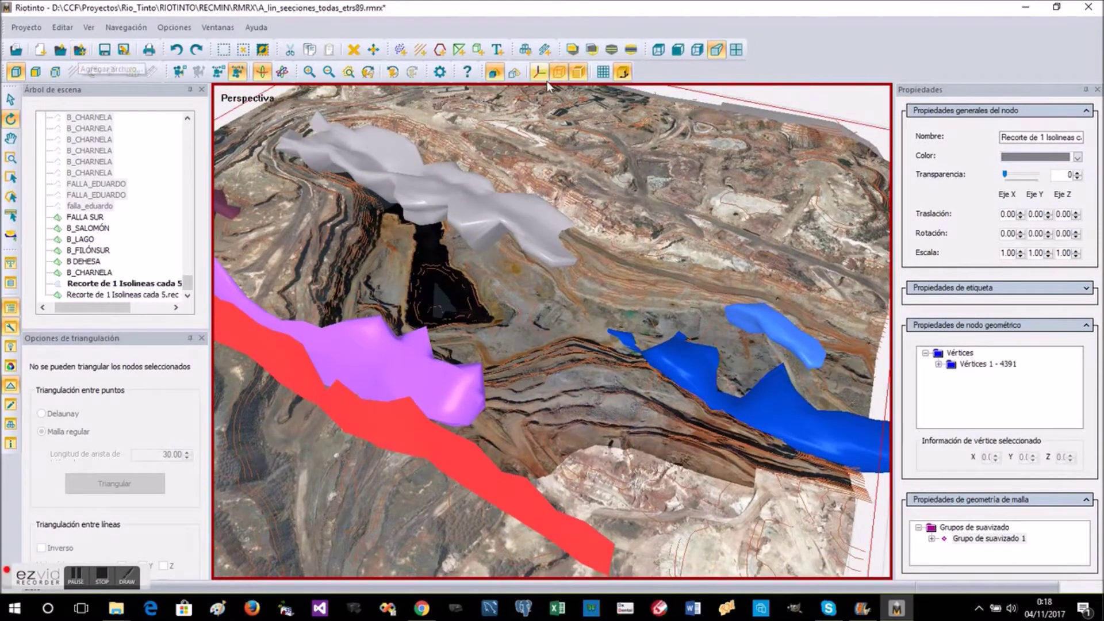
click(546, 50)
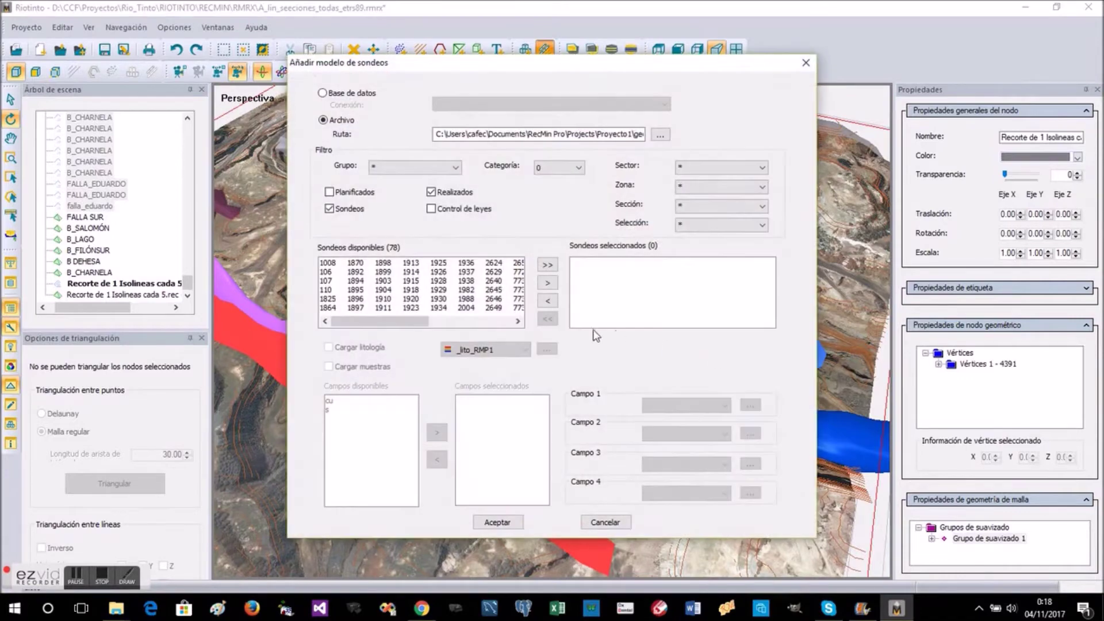
click(547, 266)
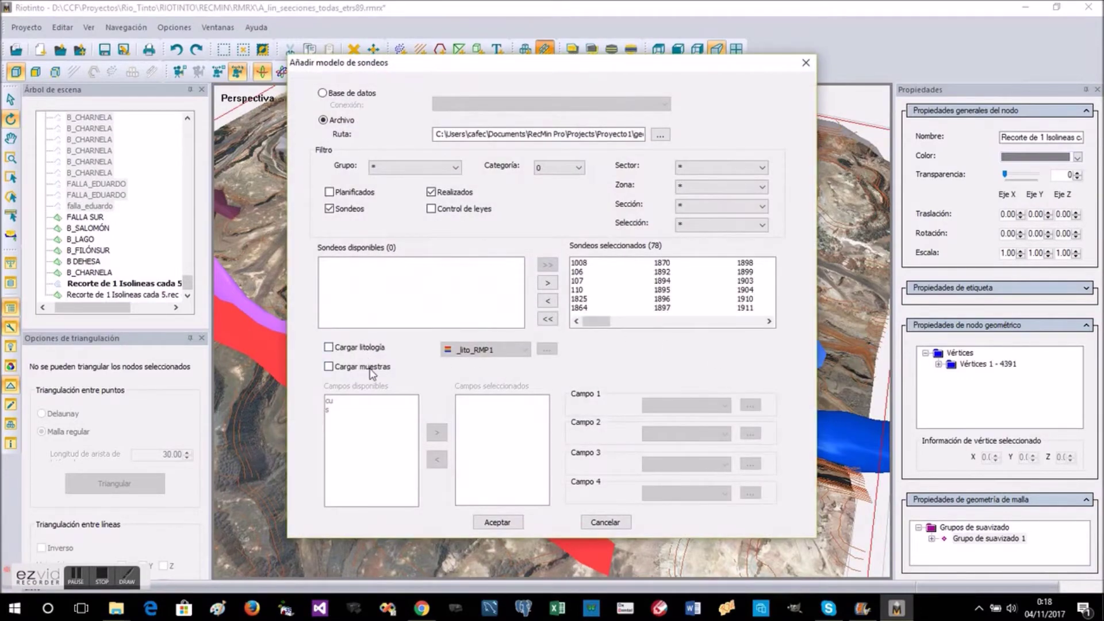
Step: Load the drillhole samples with the cu field coloured by the Imported_Cu_1 legend, and add the model to the scene
click(749, 405)
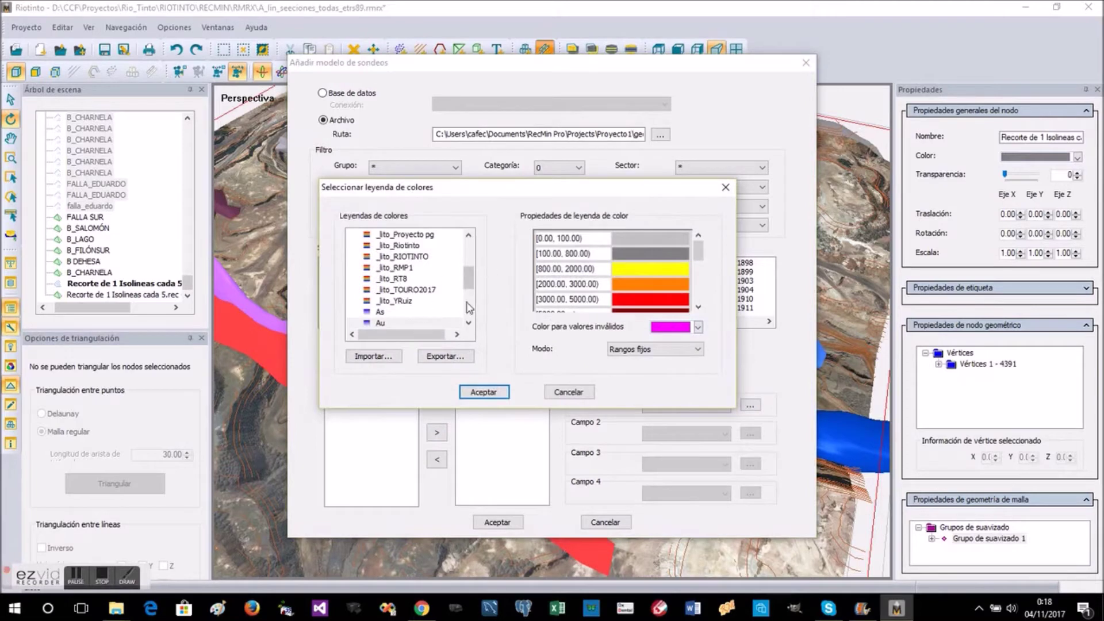
click(469, 308)
click(469, 323)
click(402, 301)
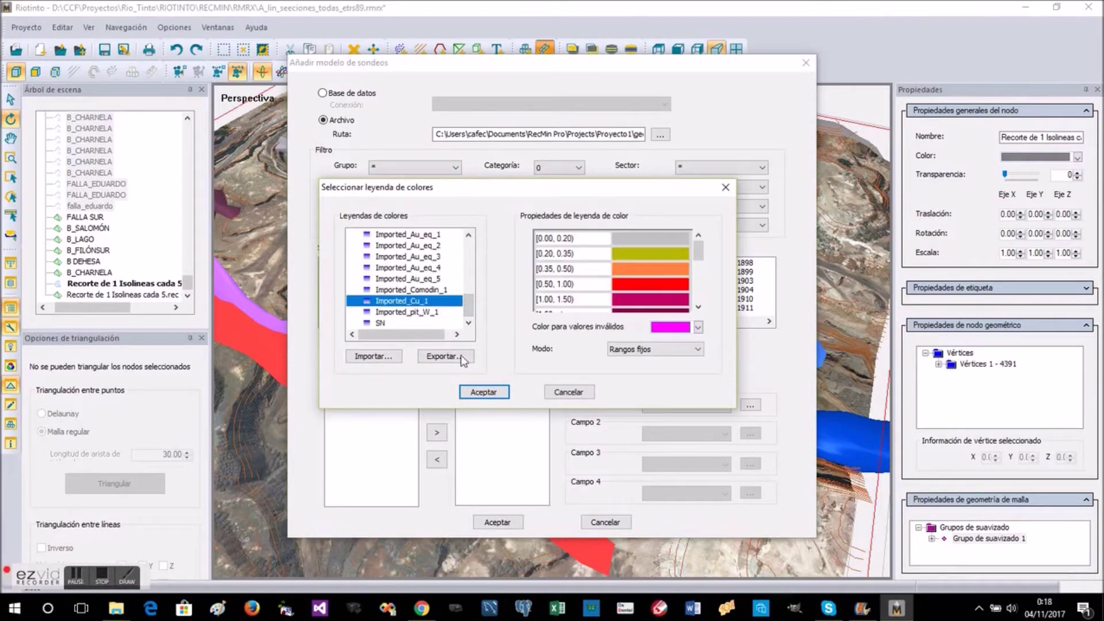
click(485, 393)
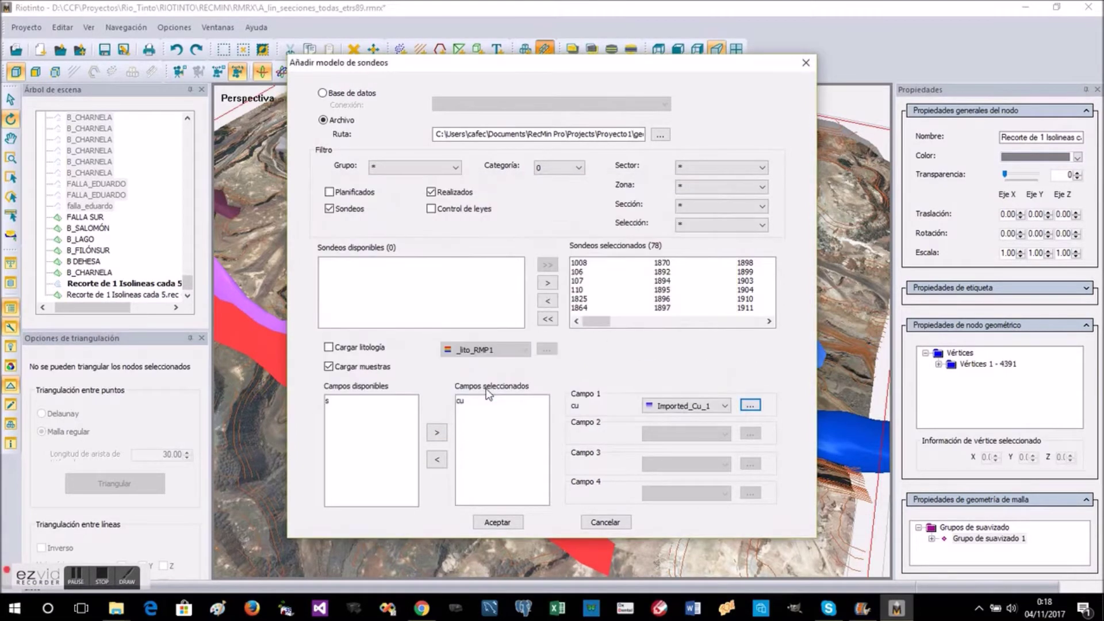
click(498, 522)
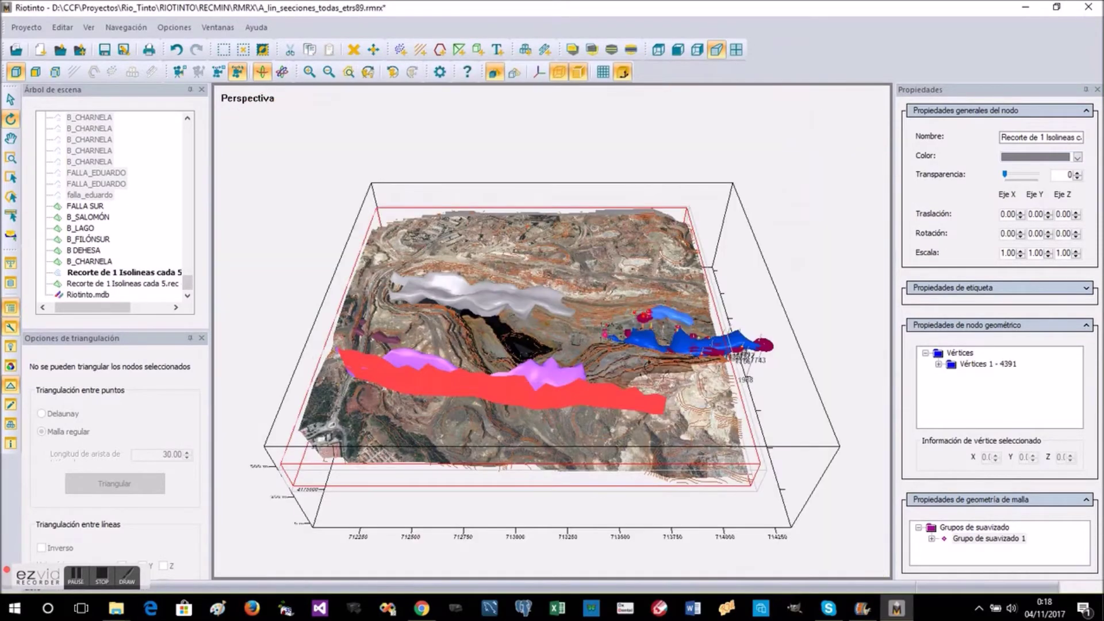
Step: Set the sample scale factor of the Riotinto.mdb drillholes to 0.50
scroll(738, 373, up, 10)
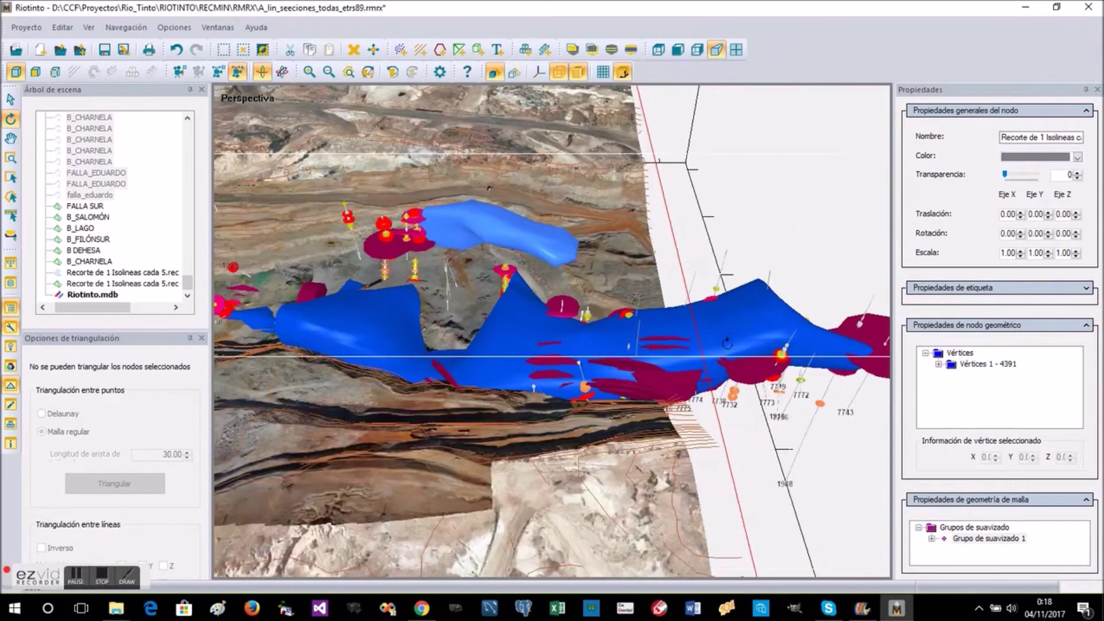
click(738, 373)
drag(738, 372, 697, 326)
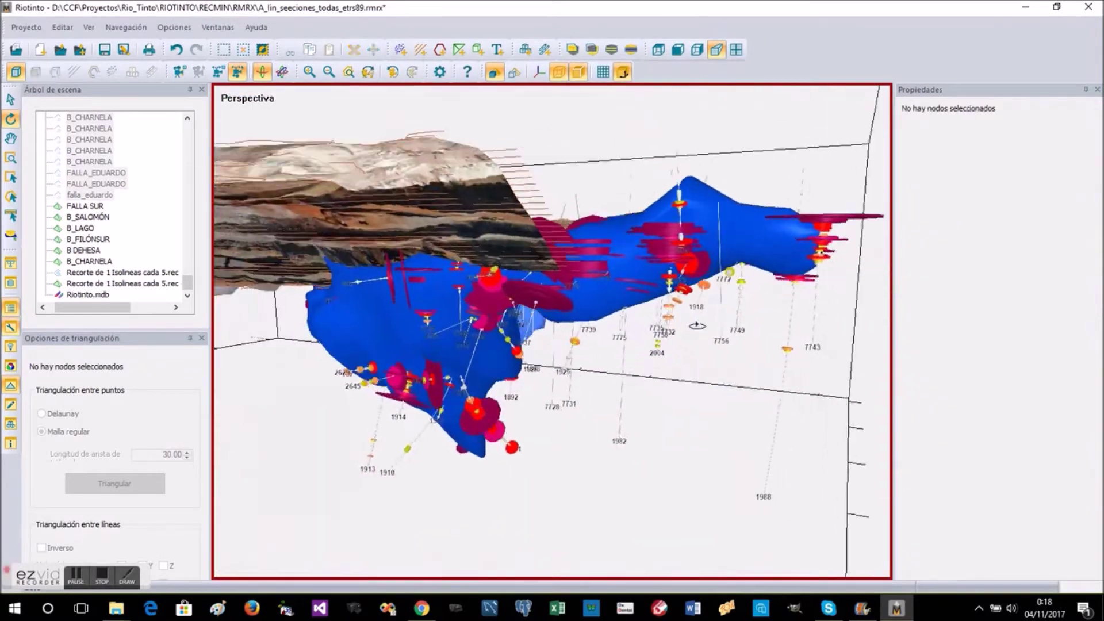
click(96, 294)
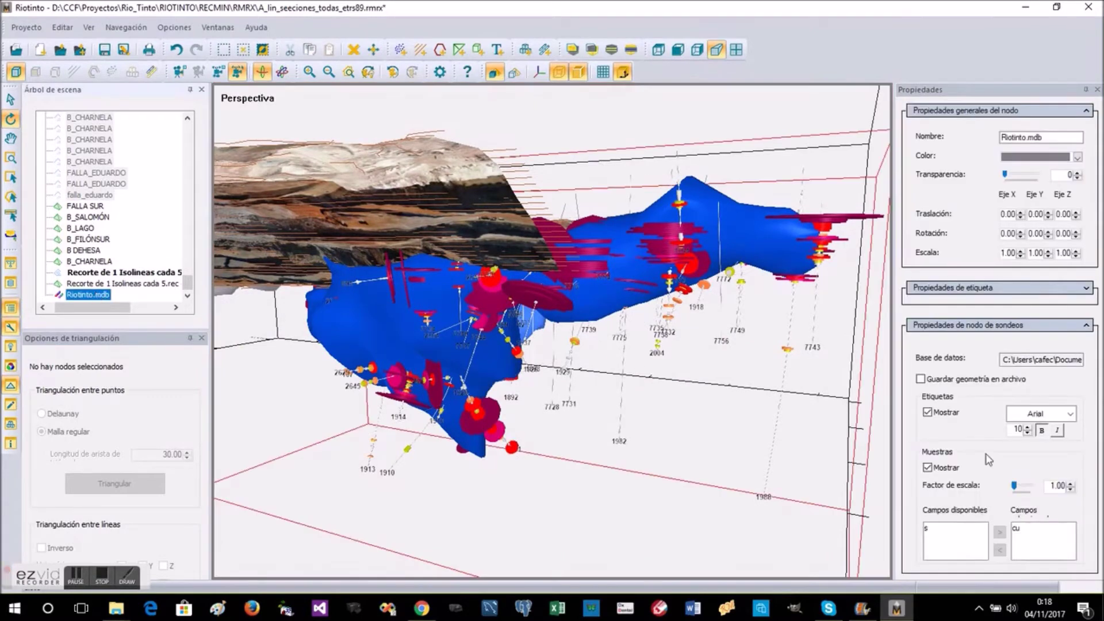
click(1070, 489)
click(1071, 489)
click(1071, 488)
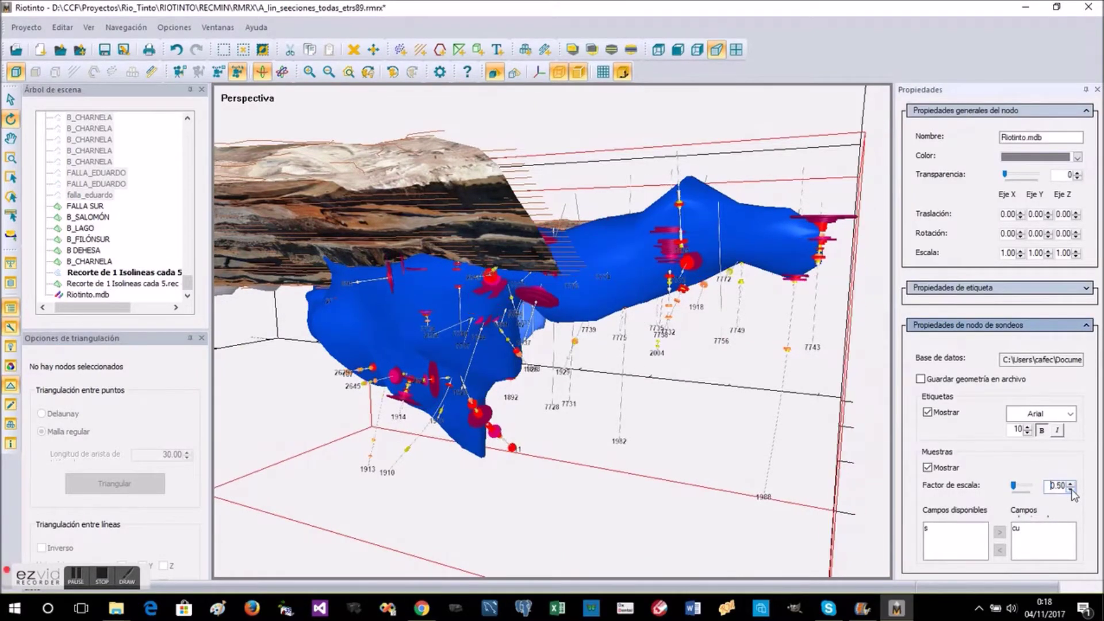
Step: Set the transparency of the blue B_SALOMÓN ore body to 60 to expose the drillholes inside it
scroll(684, 294, up, 5)
click(688, 341)
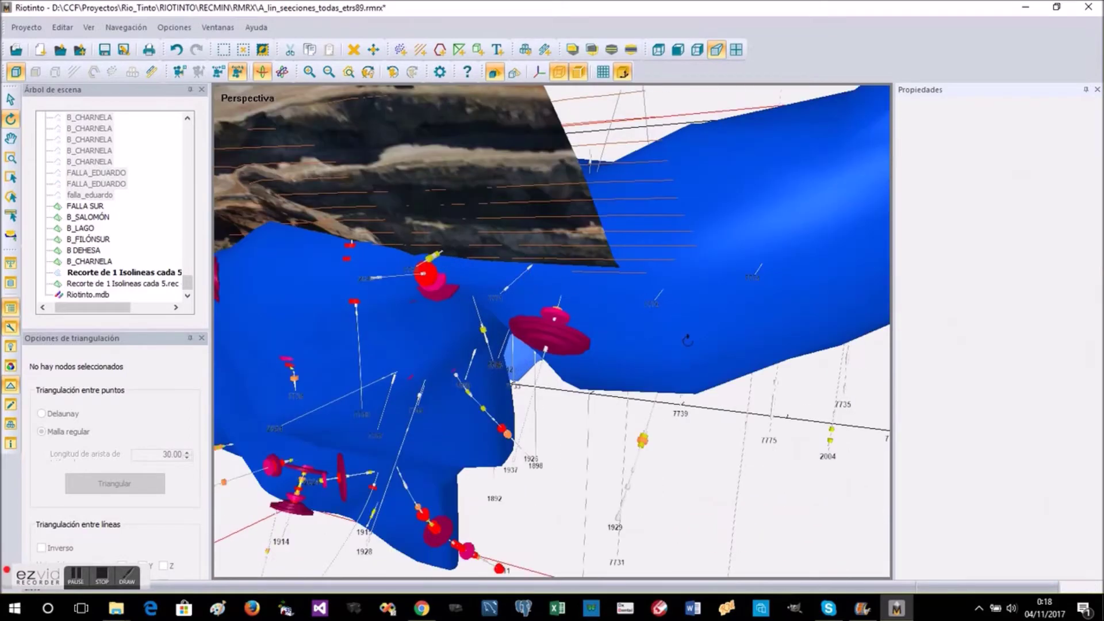
click(1022, 175)
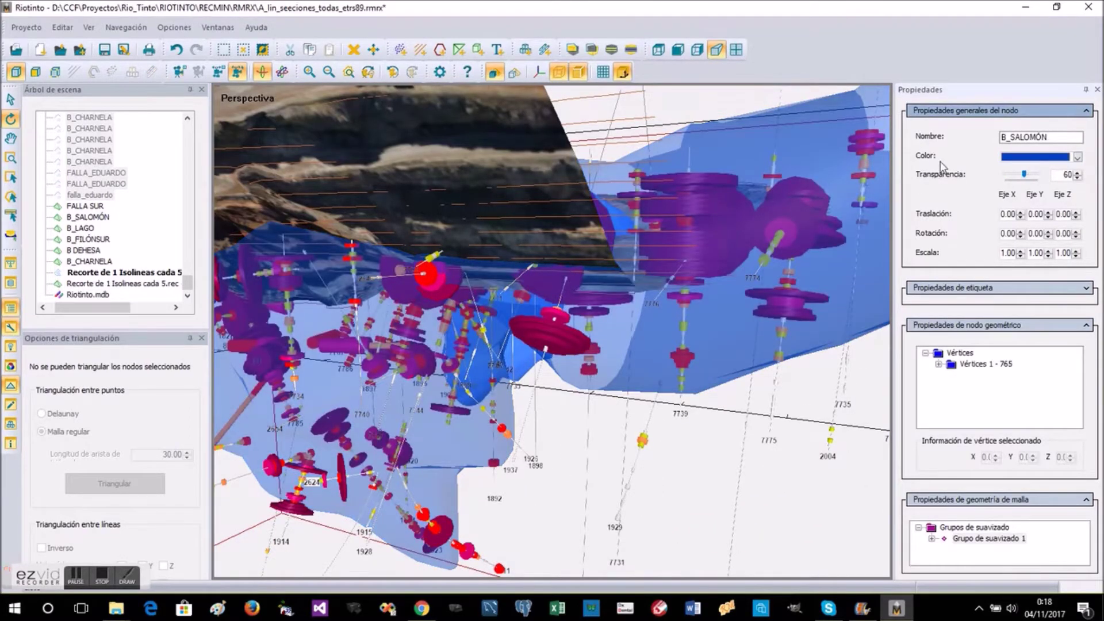
Step: Create a block model of B_SALOMÓN with 15.00 x 15.00 x 15.00 blocks, filled along the Z axis
drag(681, 268, 280, 444)
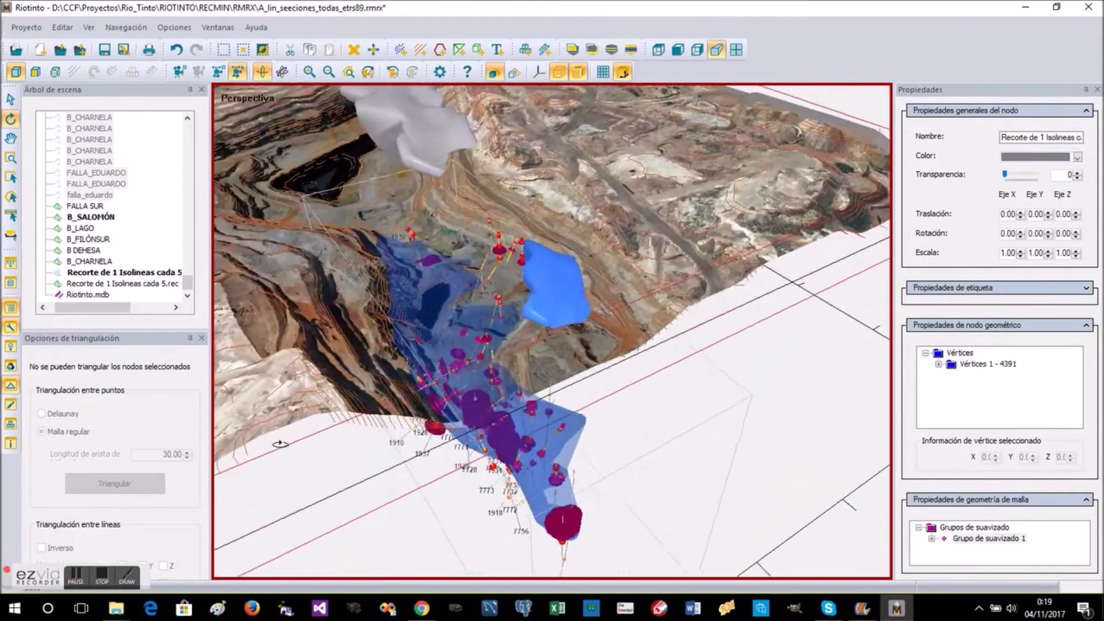
click(577, 444)
drag(579, 443, 614, 455)
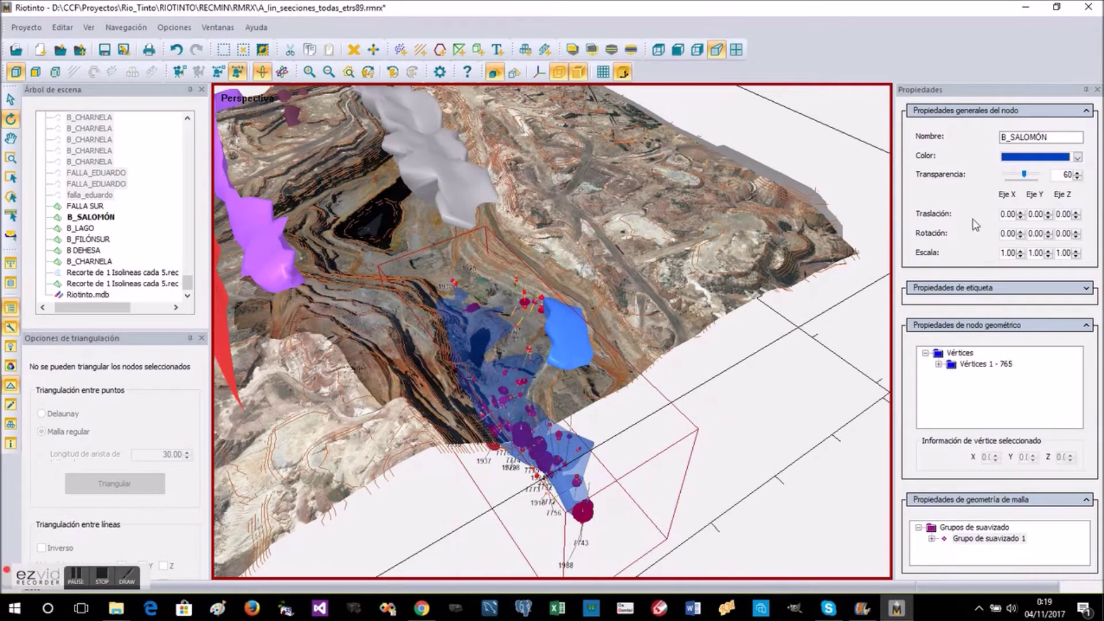
click(11, 425)
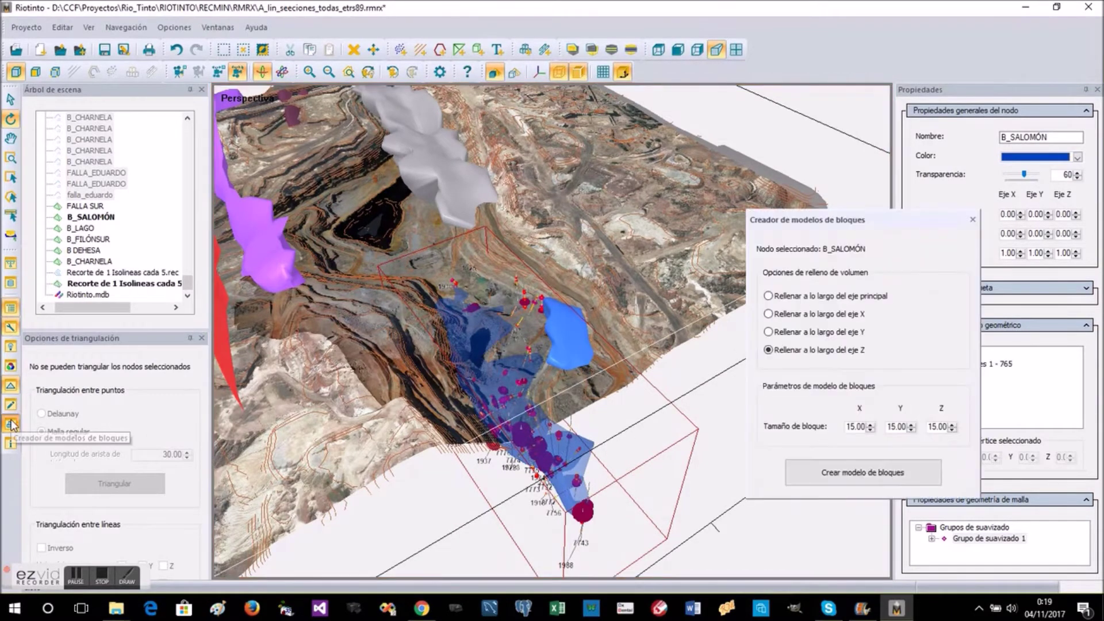
click(856, 477)
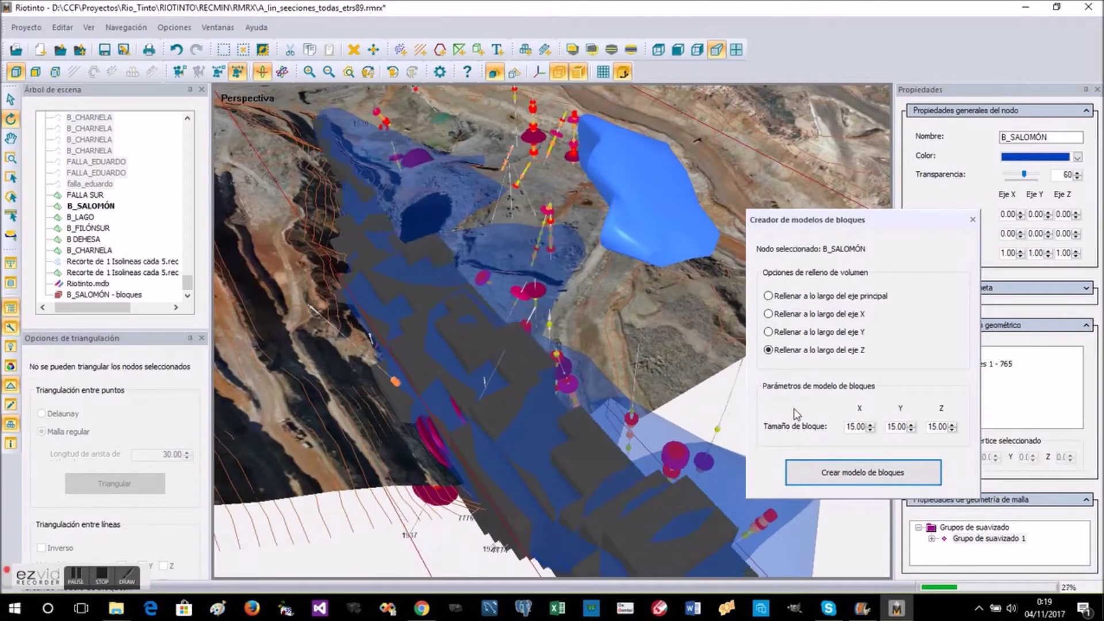
Step: Close the block model creator and move the B_SALOMÓN block model out of its ore body, about 150 along Y and 144 along Z
drag(598, 437, 468, 468)
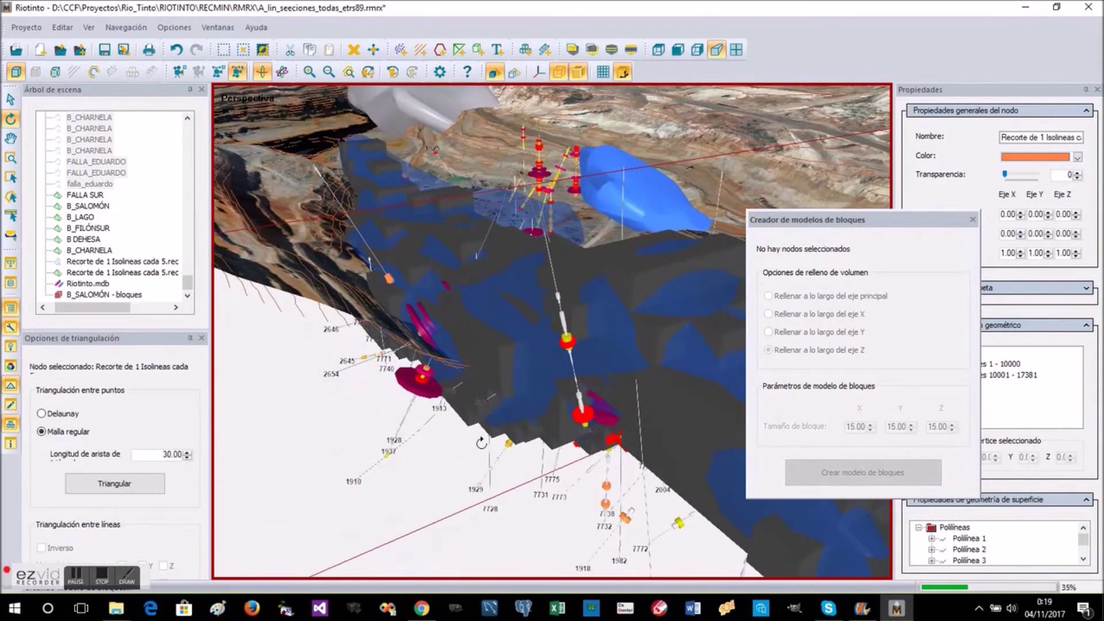
scroll(483, 422, down, 4)
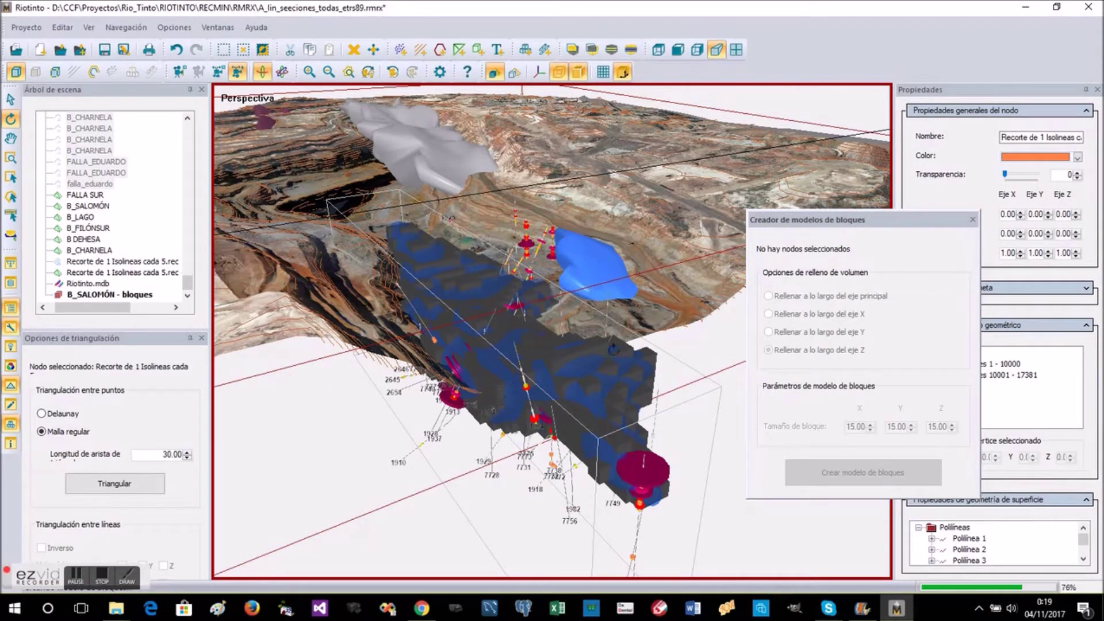
click(571, 353)
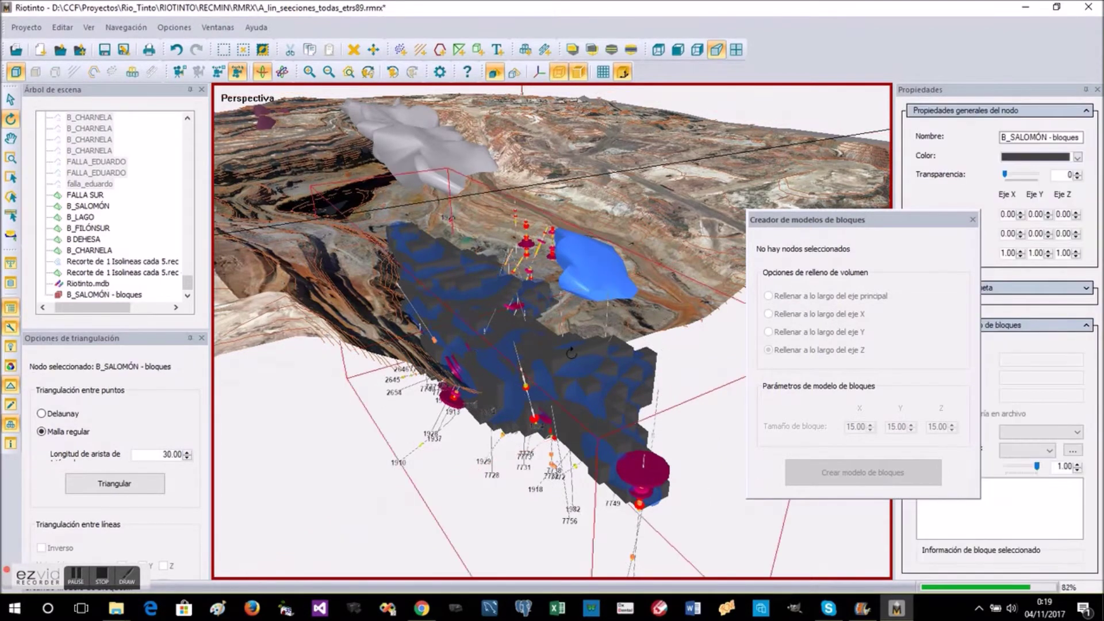
click(973, 220)
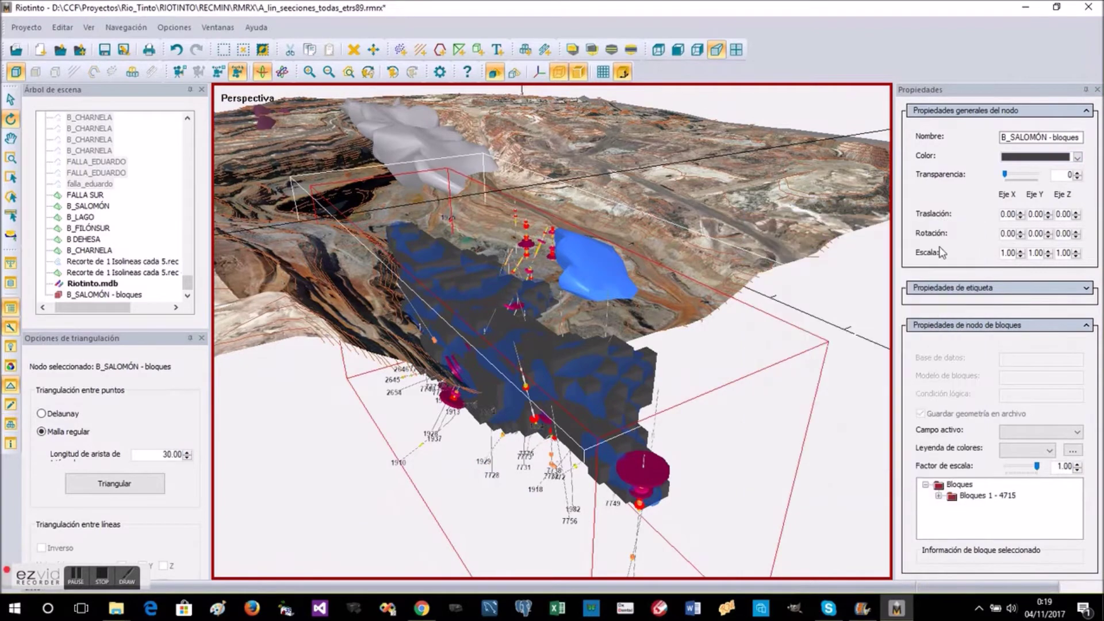
right_click(593, 349)
click(628, 377)
drag(640, 345, 744, 267)
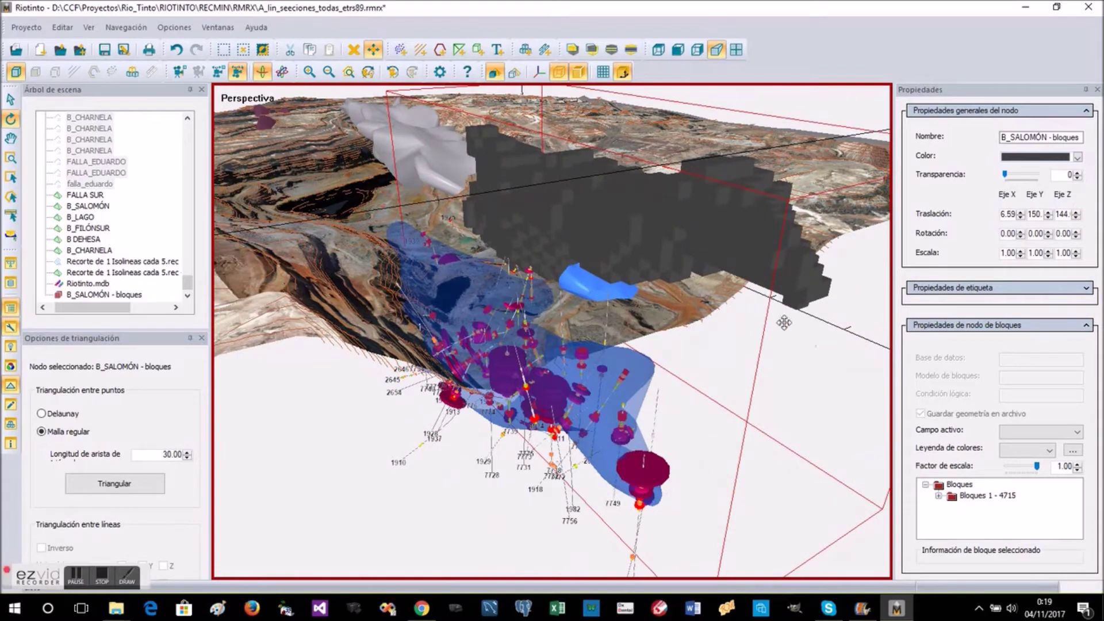
Step: Set the block scale factor of the B_SALOMÓN block model to 0.85 and change its colour
click(432, 486)
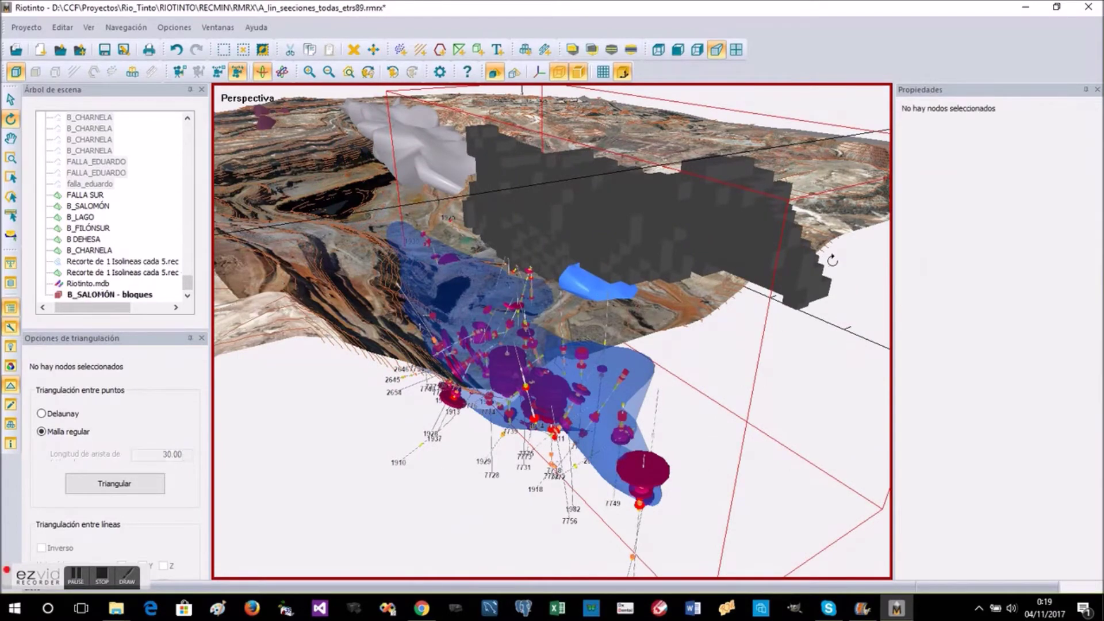
click(658, 213)
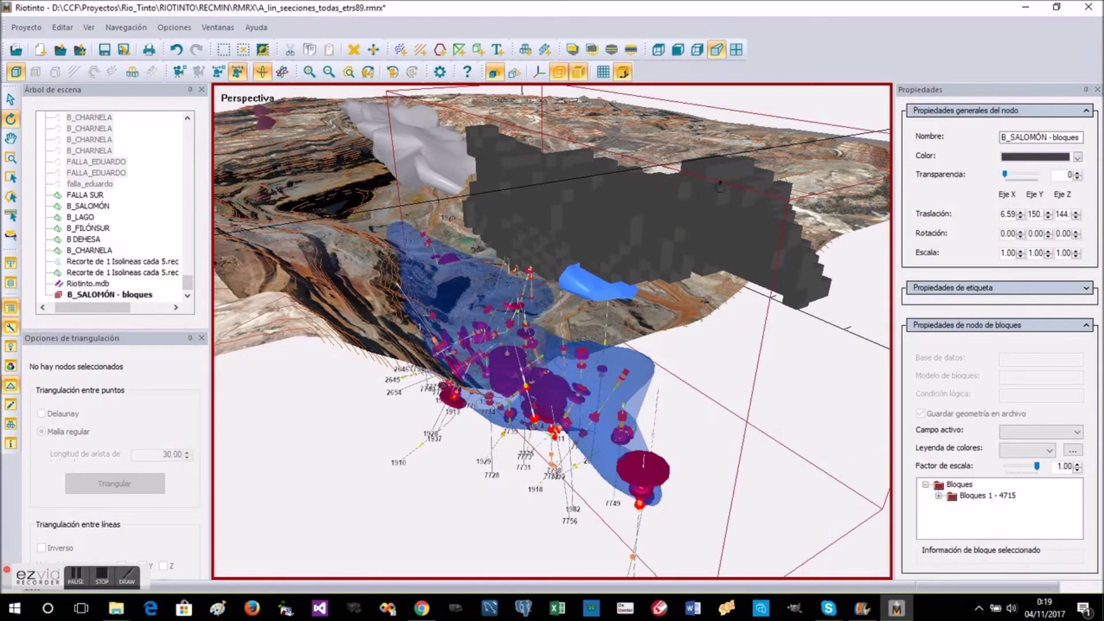
click(1078, 470)
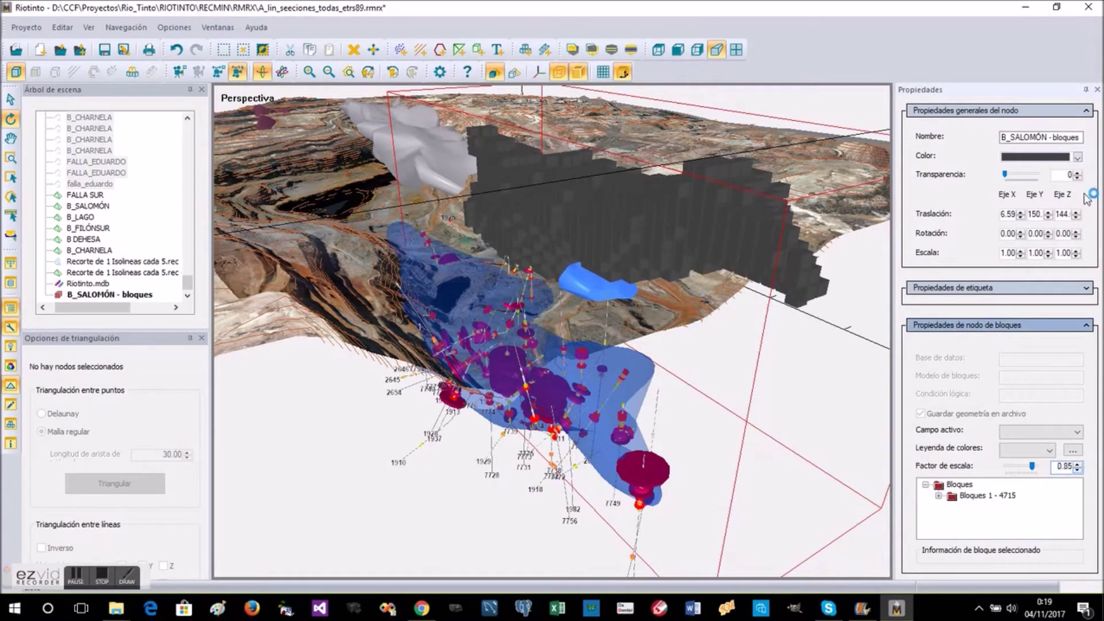
click(1078, 157)
click(1015, 192)
Step: Increase the lithology scale factor of the Vigo.mdb drillholes to 1.70
drag(550, 326, 622, 229)
scroll(622, 229, up, 3)
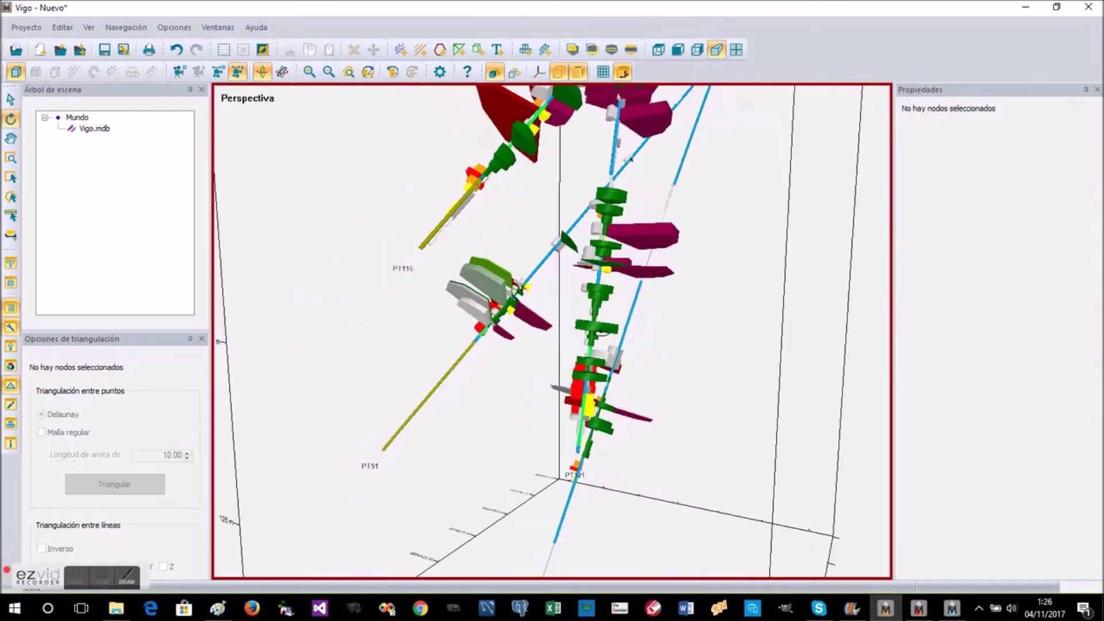
drag(601, 332, 523, 378)
scroll(524, 378, down, 2)
scroll(535, 339, up, 5)
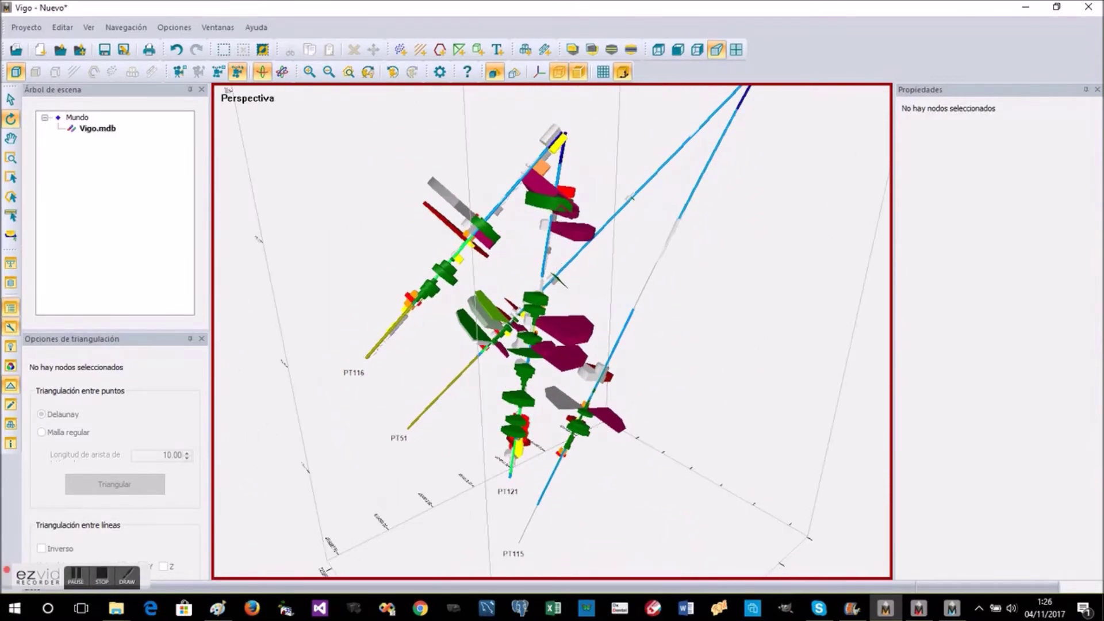
click(103, 130)
click(1071, 343)
click(1072, 342)
click(1072, 343)
click(1072, 343)
click(1073, 343)
click(1072, 342)
click(1072, 343)
click(1072, 343)
click(1072, 343)
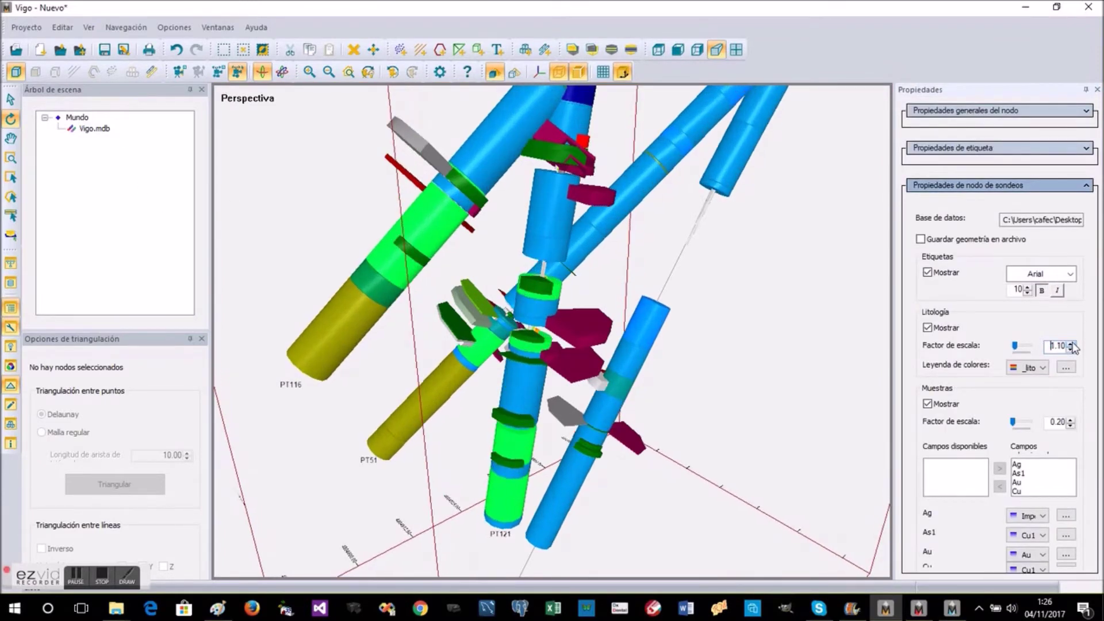
click(1071, 343)
click(1072, 343)
click(1072, 344)
click(1072, 343)
Step: Reduce the lithology scale factor of the Vigo.mdb drillholes to 0.10
drag(756, 329, 426, 280)
click(426, 281)
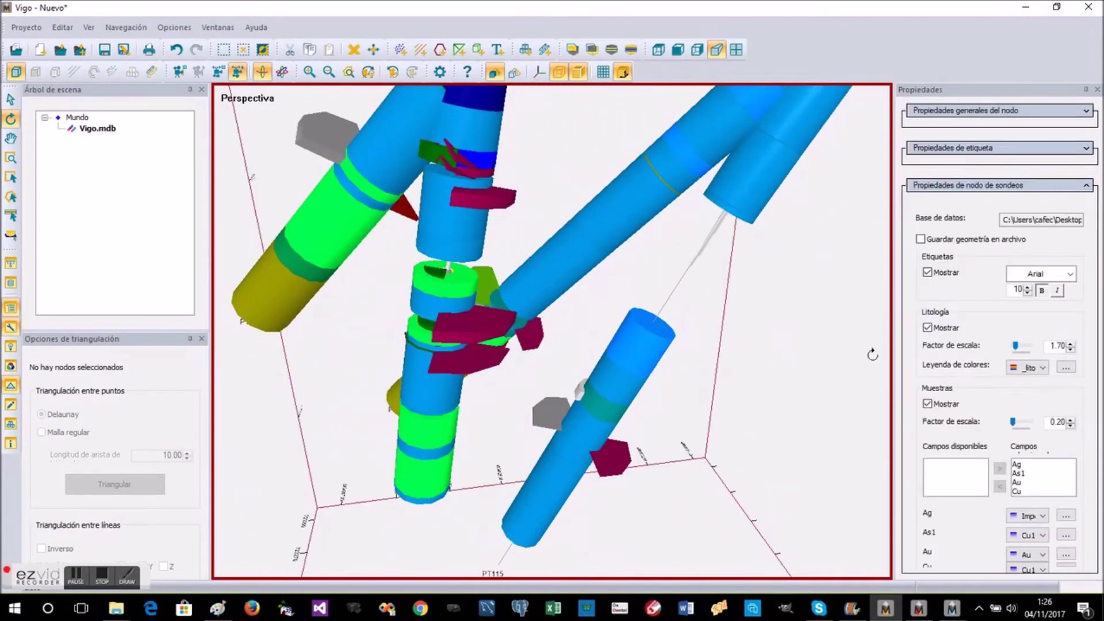
click(1071, 349)
click(1072, 349)
click(1071, 349)
click(1071, 349)
click(1072, 349)
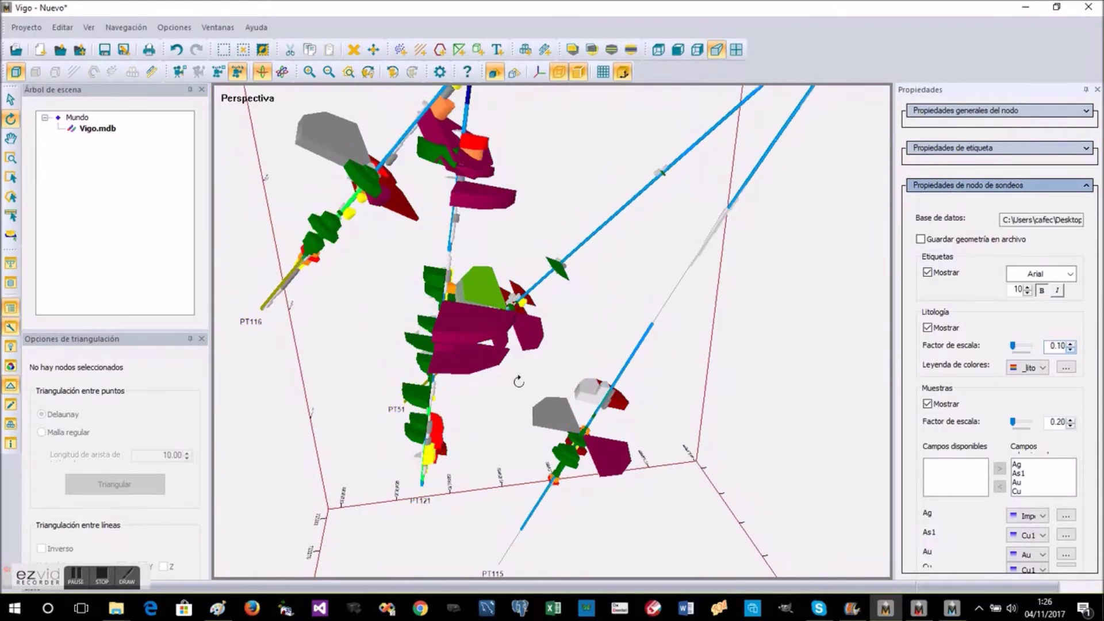
Step: Try a larger sample scale factor on the Vigo.mdb drillholes and return it to 0.20
click(1071, 419)
click(1071, 419)
click(1071, 419)
click(1071, 425)
click(1072, 426)
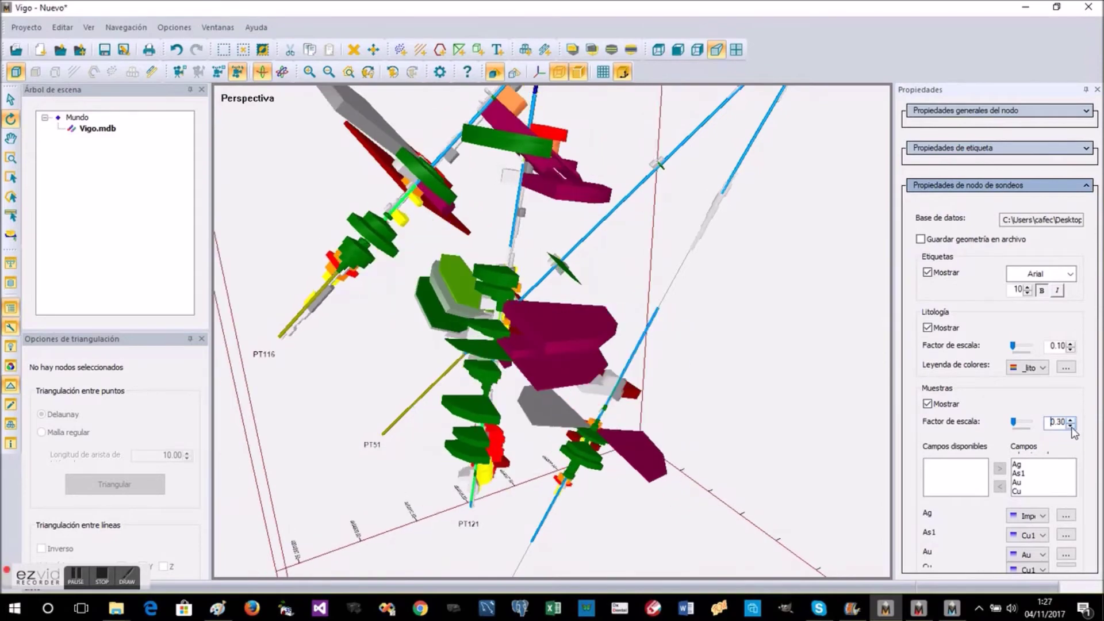
click(1071, 426)
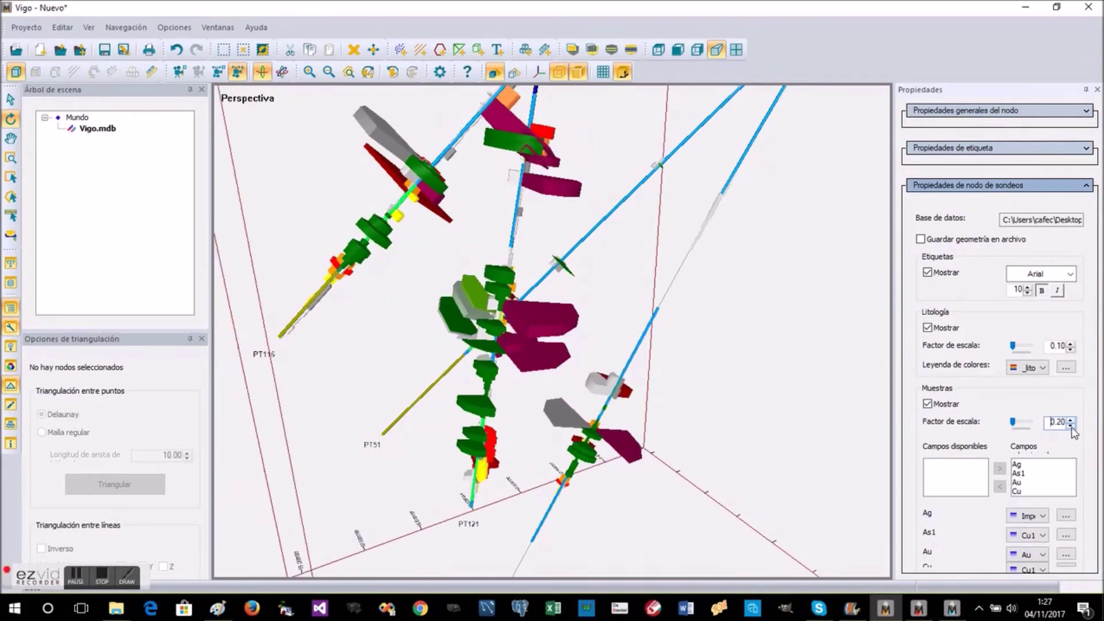
drag(745, 496, 764, 460)
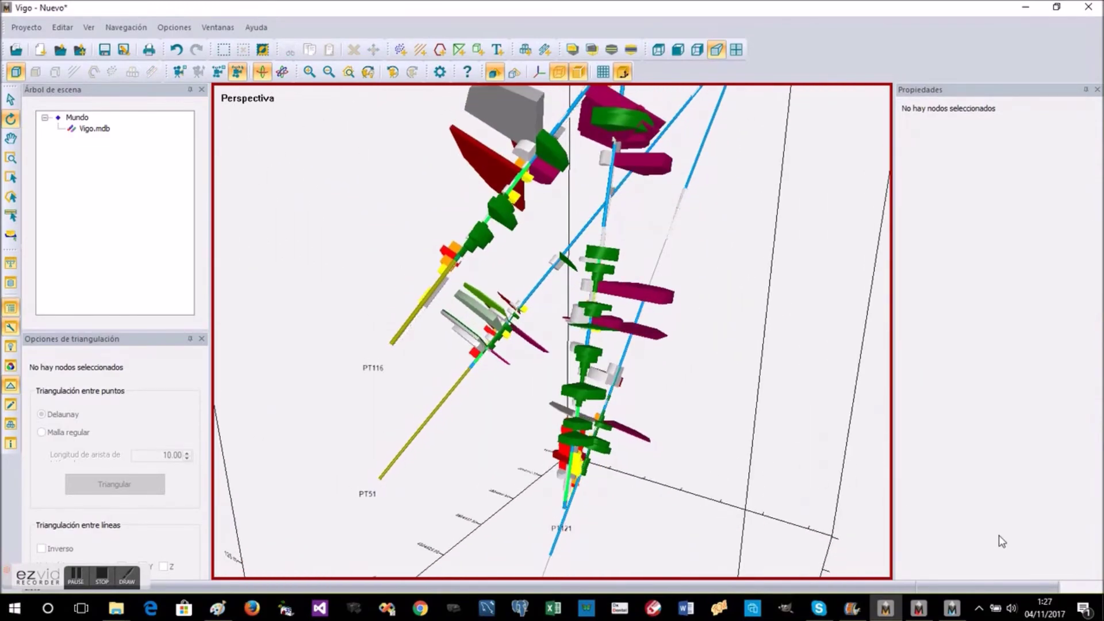
Step: Remove the As1 and Ag fields from the sample fields displayed on the Vigo.mdb drillholes
click(598, 292)
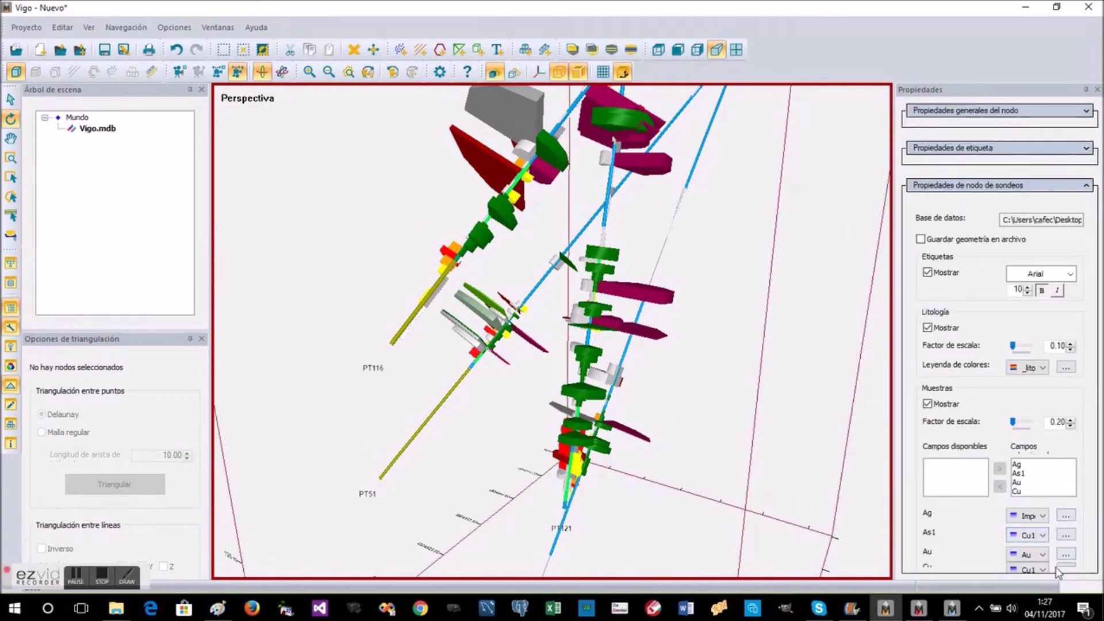
click(1014, 473)
click(1001, 489)
drag(781, 443, 696, 399)
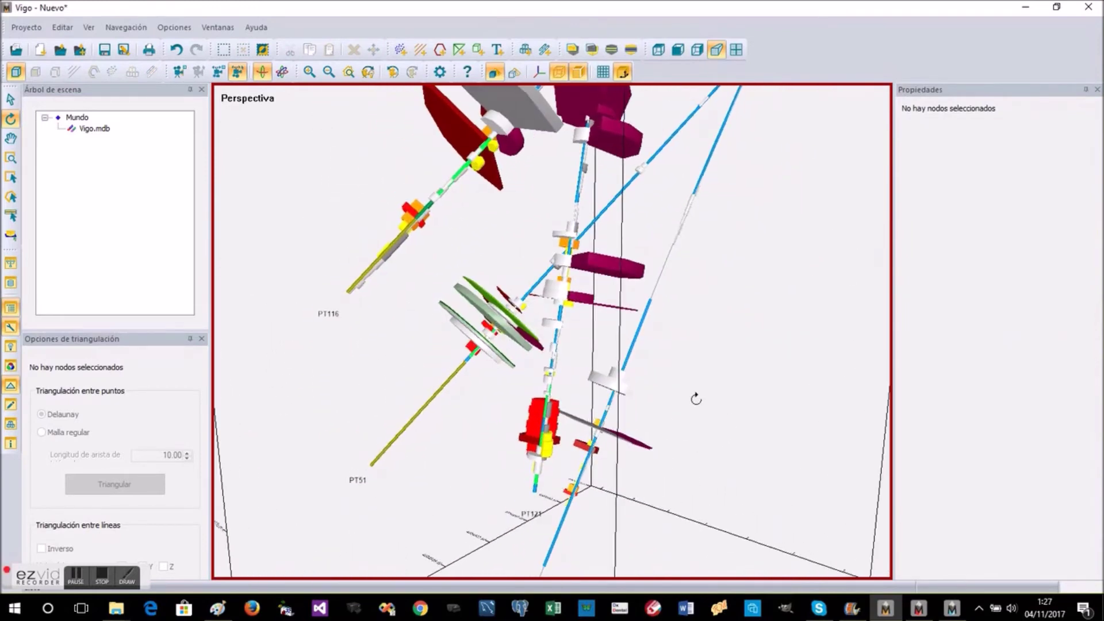
click(558, 377)
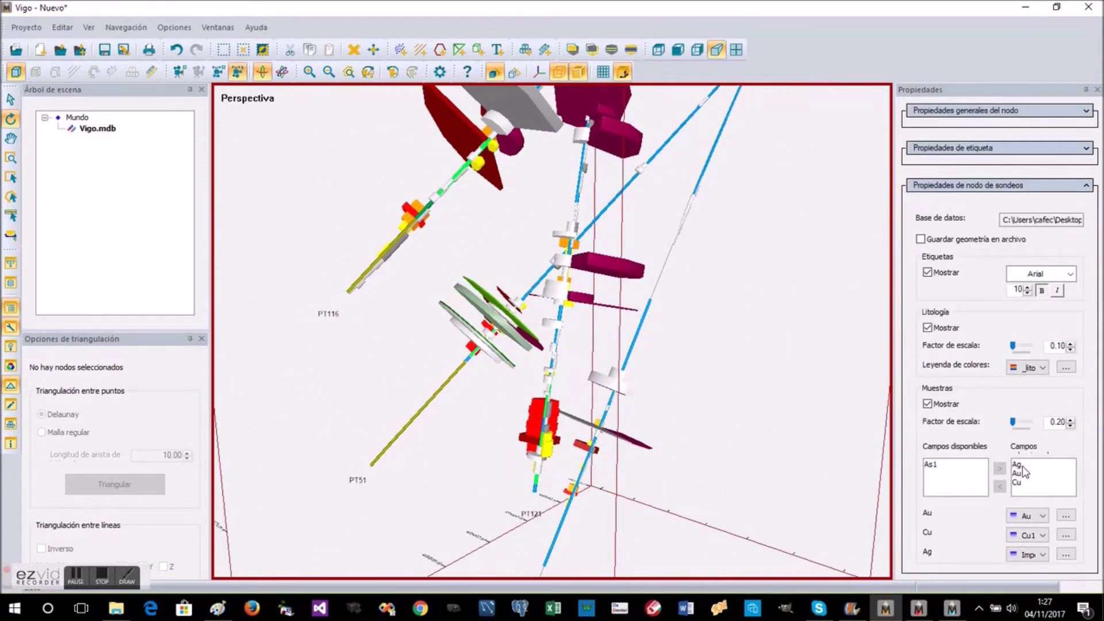
click(1000, 486)
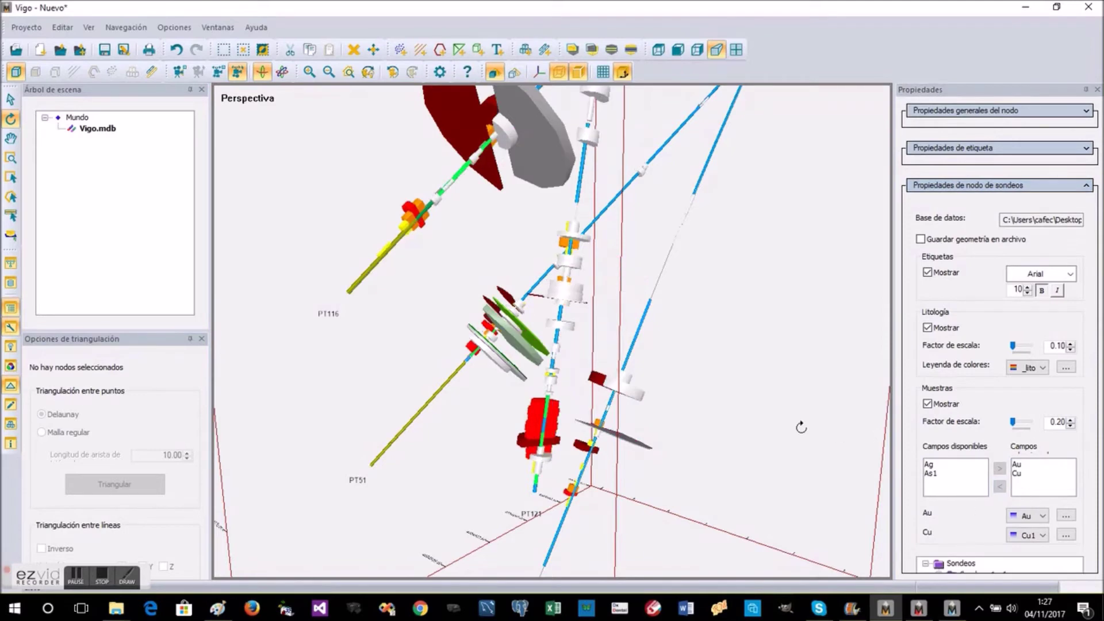
click(715, 382)
drag(715, 382, 627, 385)
click(619, 379)
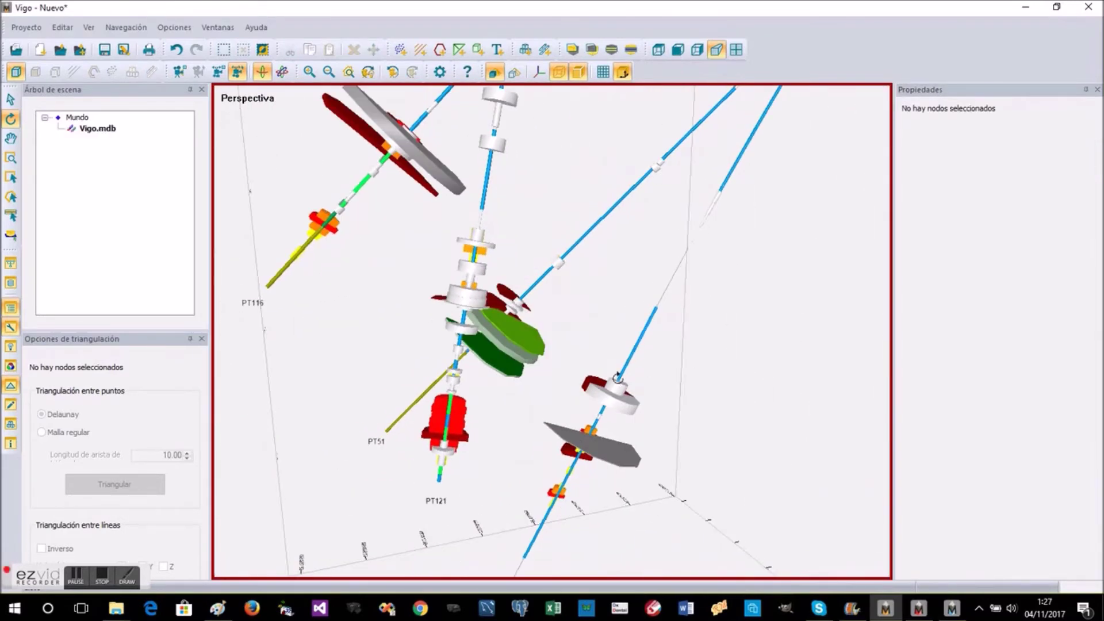
Step: Remove the Cu field from the sample fields displayed on the Vigo.mdb drillholes
click(1018, 474)
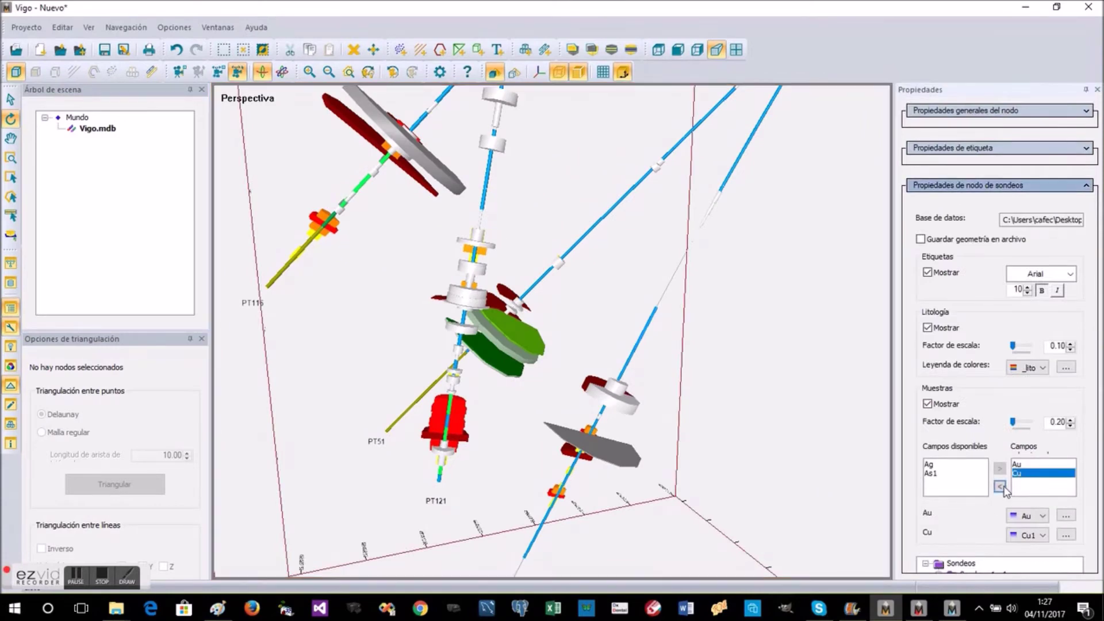
click(1000, 487)
click(604, 353)
drag(604, 353, 1051, 364)
drag(507, 333, 740, 221)
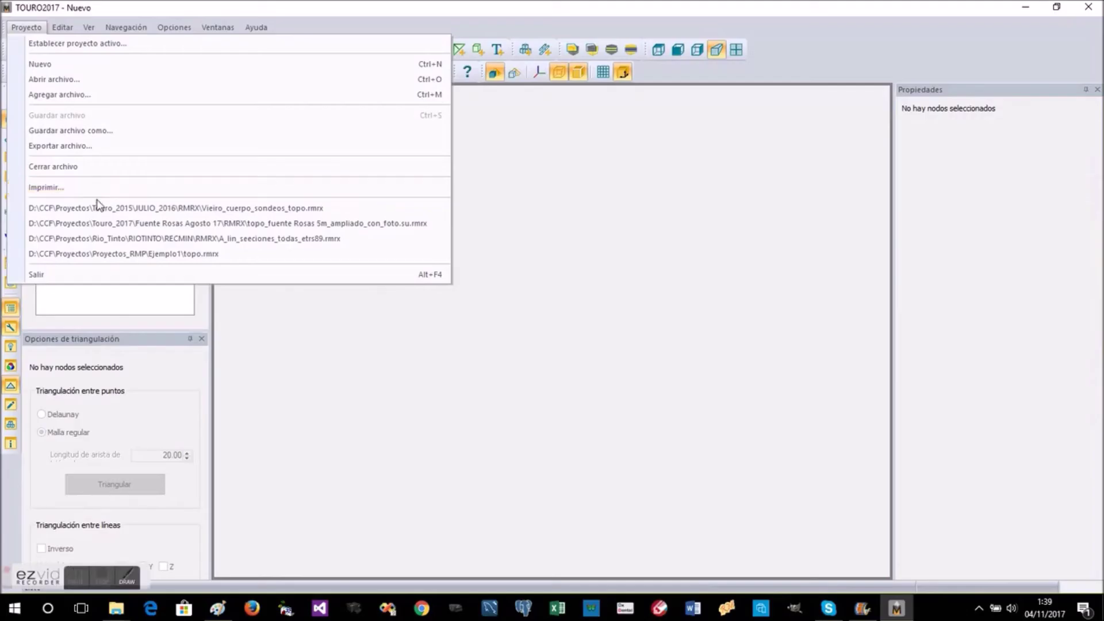
Step: Open the recent file Vieiro_cuerpo_sondeos_topo.rmrx and examine its ore bodies and drillholes beneath the terrain
click(96, 204)
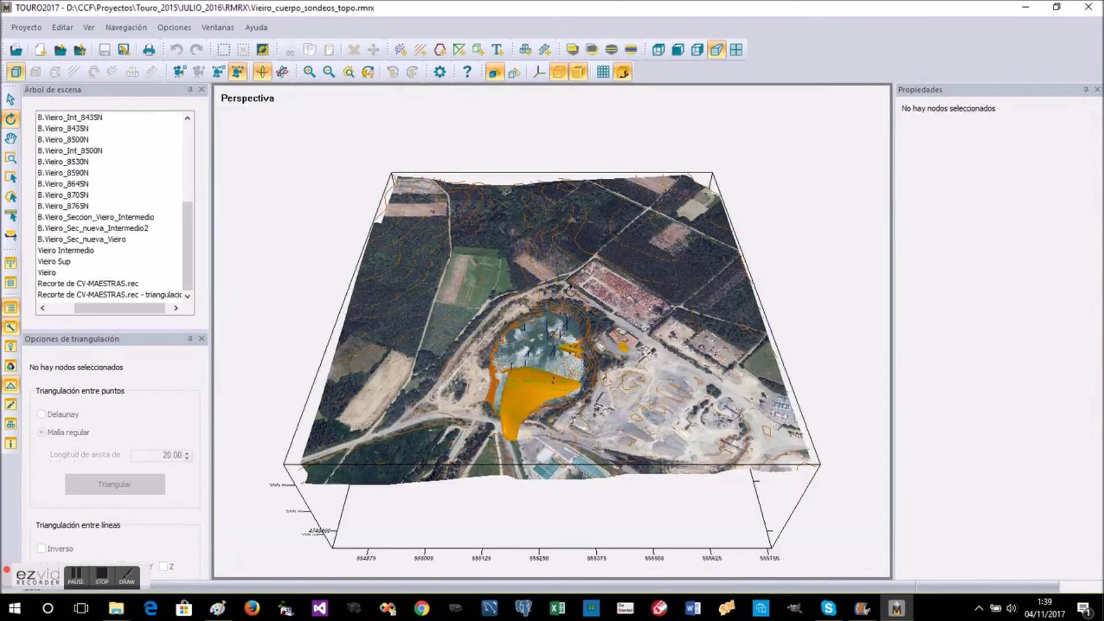
click(513, 316)
drag(514, 316, 921, 440)
scroll(543, 347, up, 5)
drag(879, 403, 726, 422)
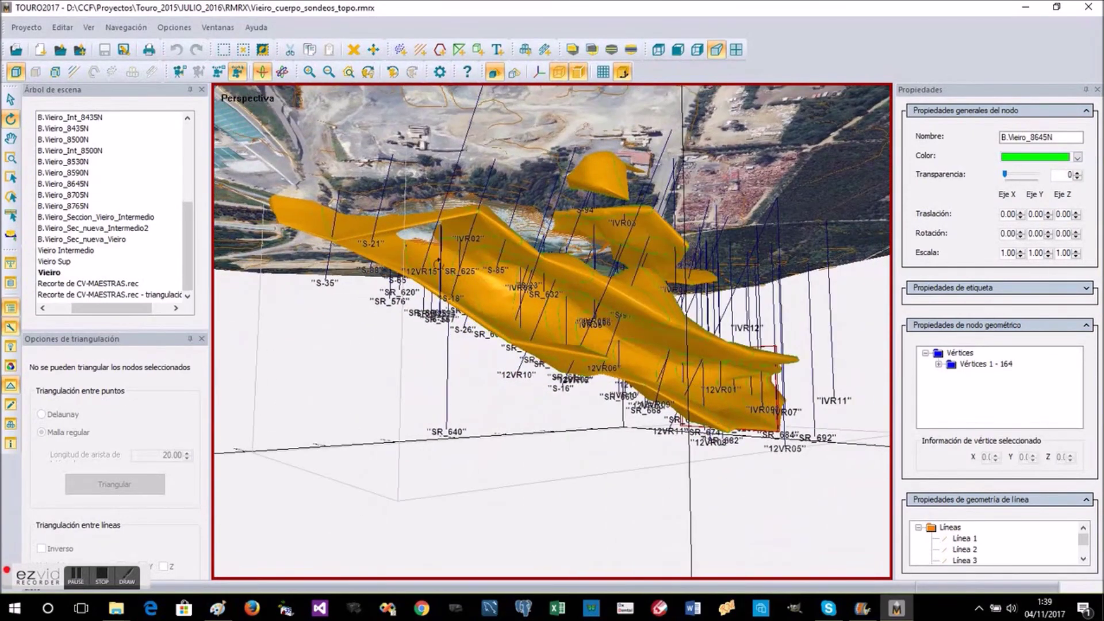
Step: Export the Vieiro scene as a 3D PDF named PDF3da.pdf in the Touro_2015 folder
click(25, 29)
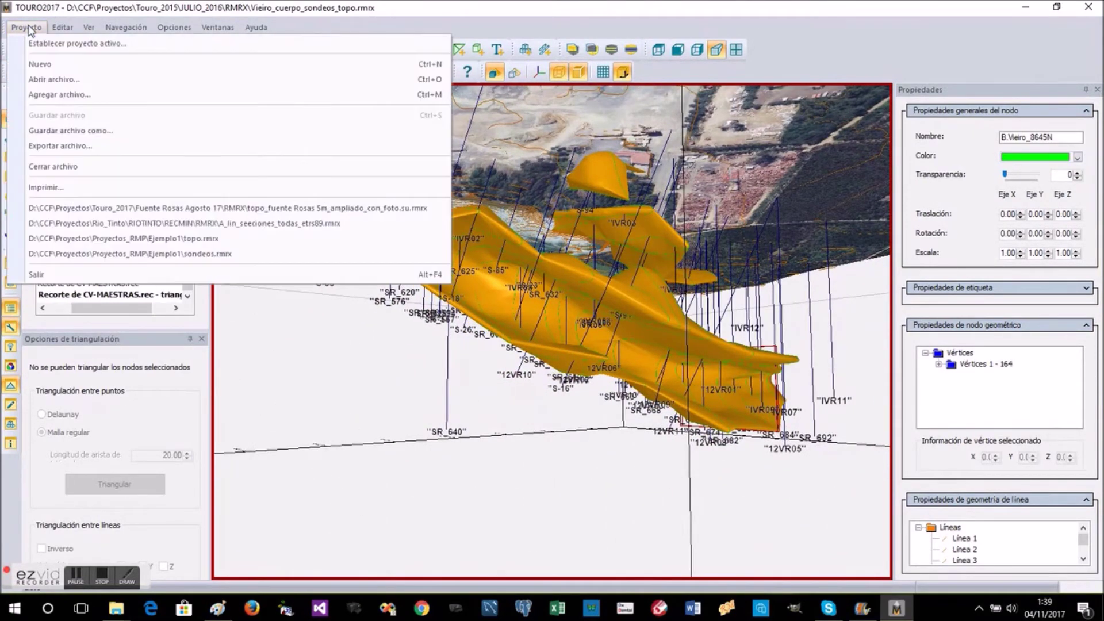
click(71, 146)
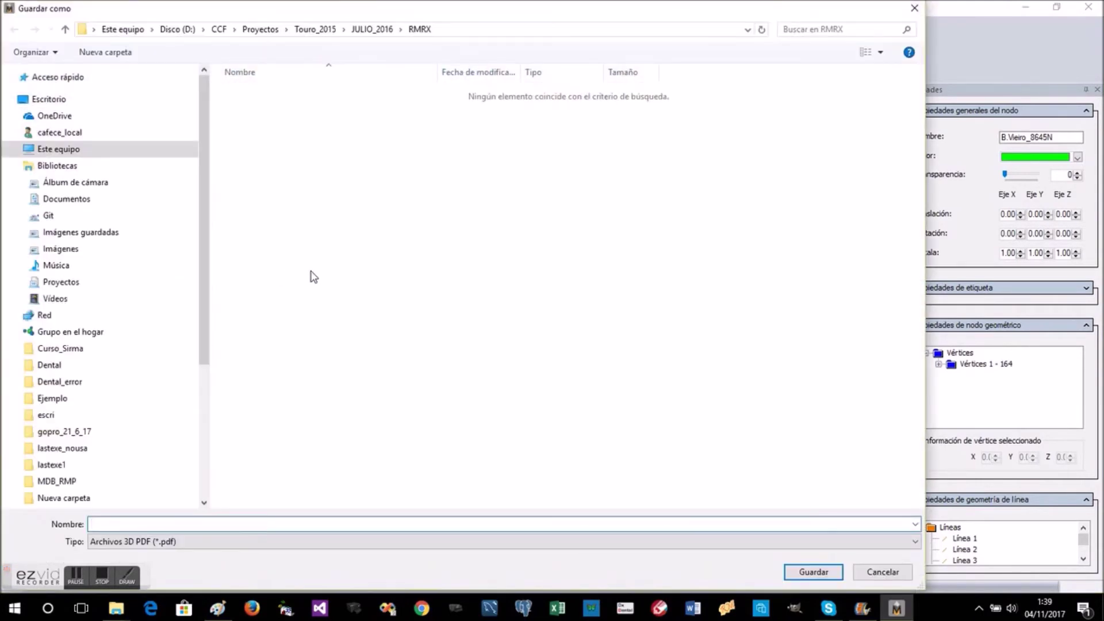
click(317, 29)
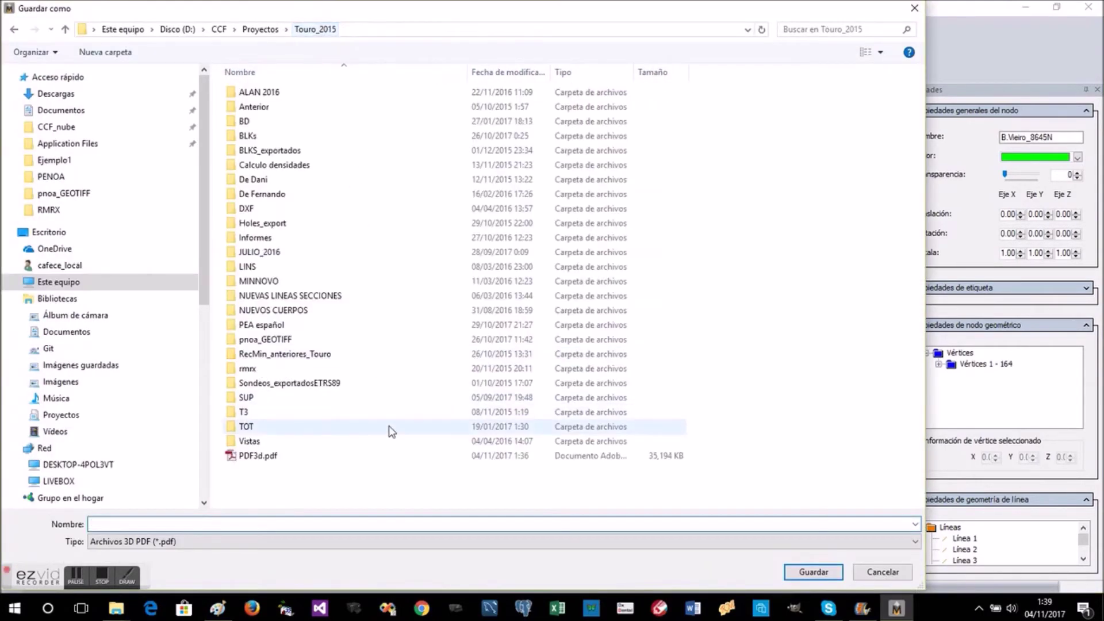
click(258, 455)
double_click(115, 524)
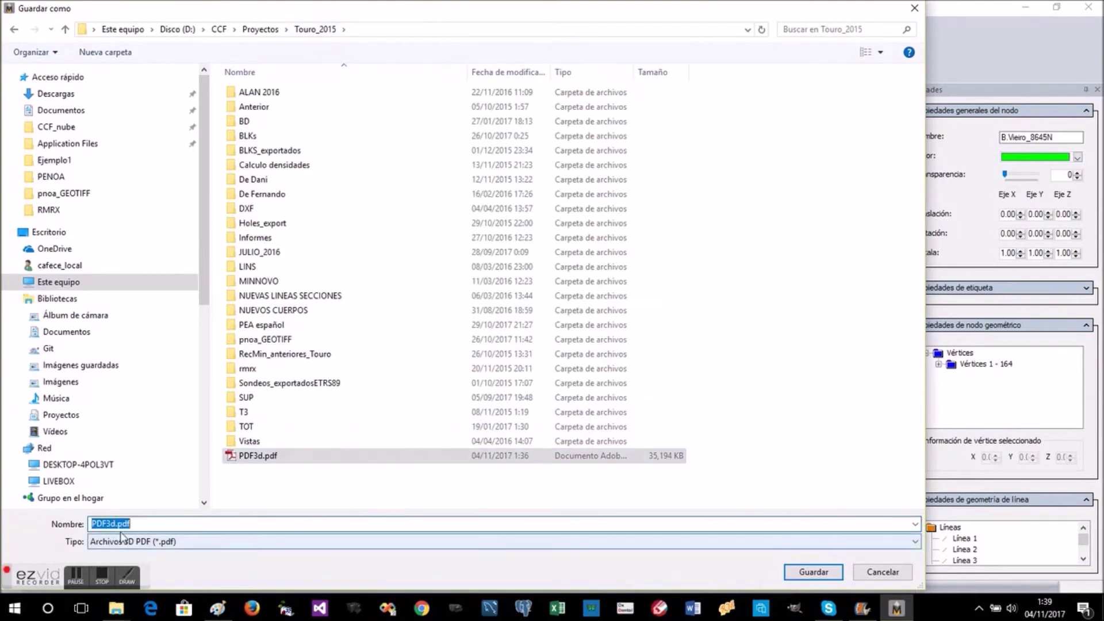
text(a)
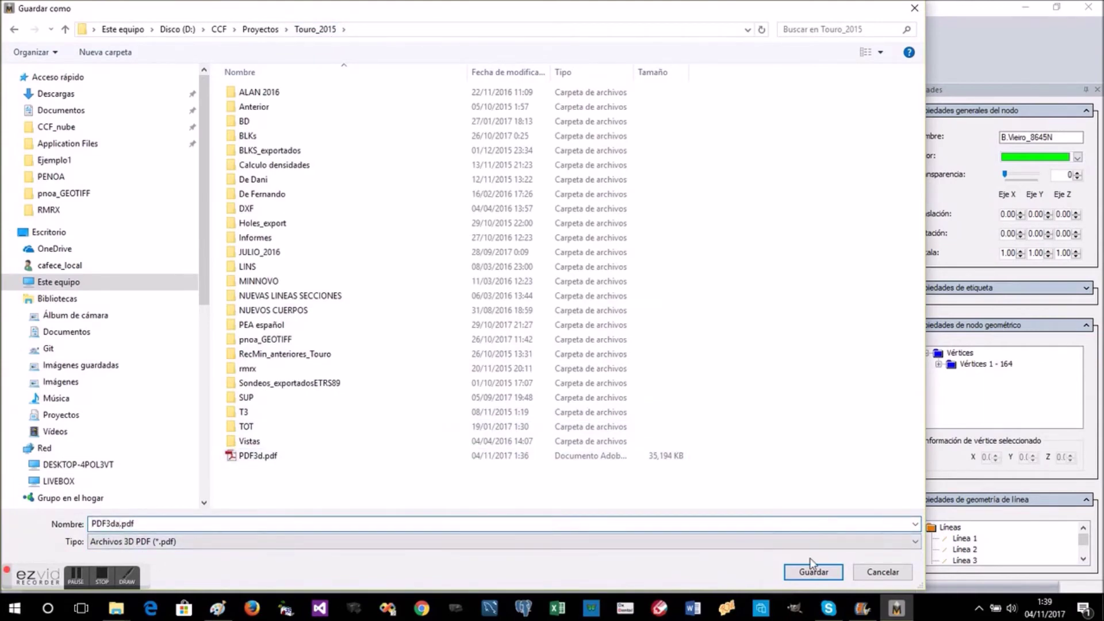
click(814, 572)
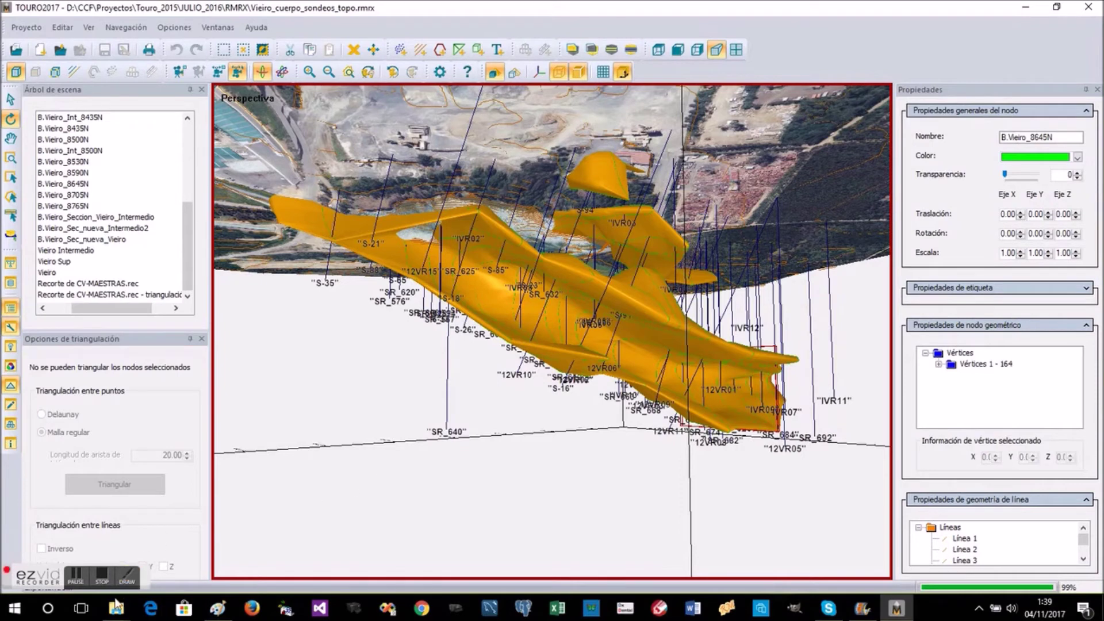
Step: Switch to the Touro_2015 folder in File Explorer and open PDF3da.pdf with Adobe Acrobat
mouse_move(114, 615)
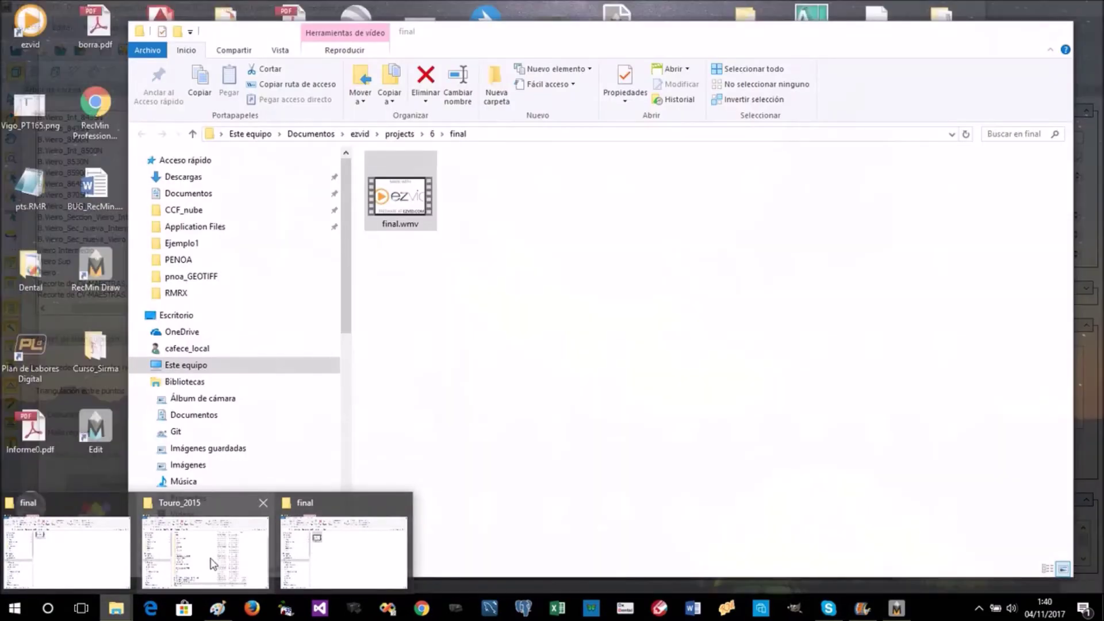
click(217, 561)
scroll(334, 500, down, 1)
click(314, 520)
right_click(313, 520)
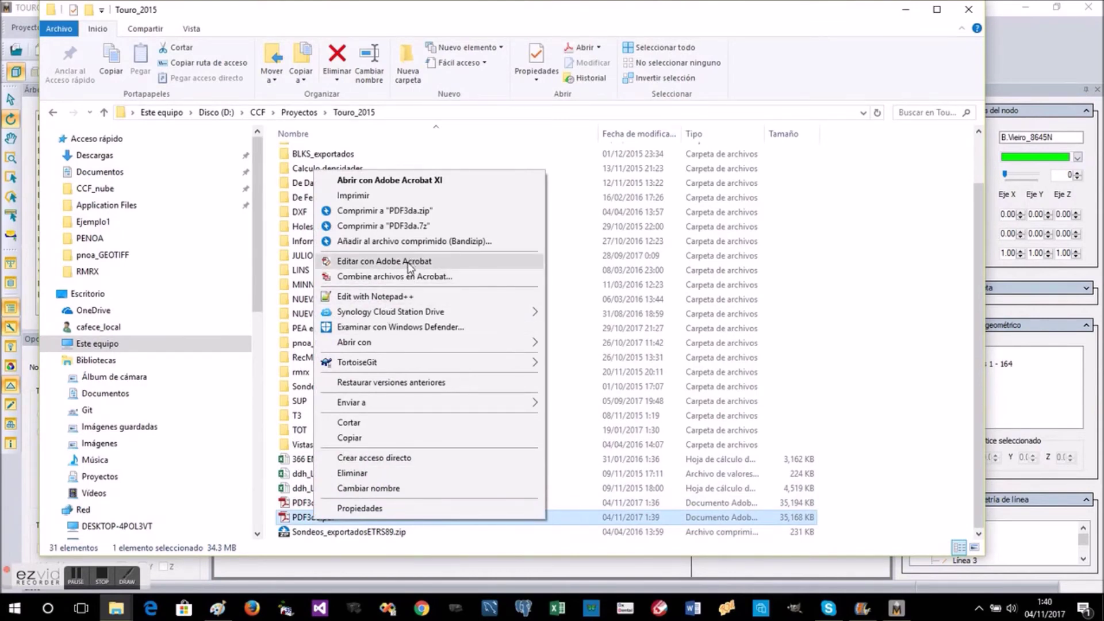
mouse_move(396, 344)
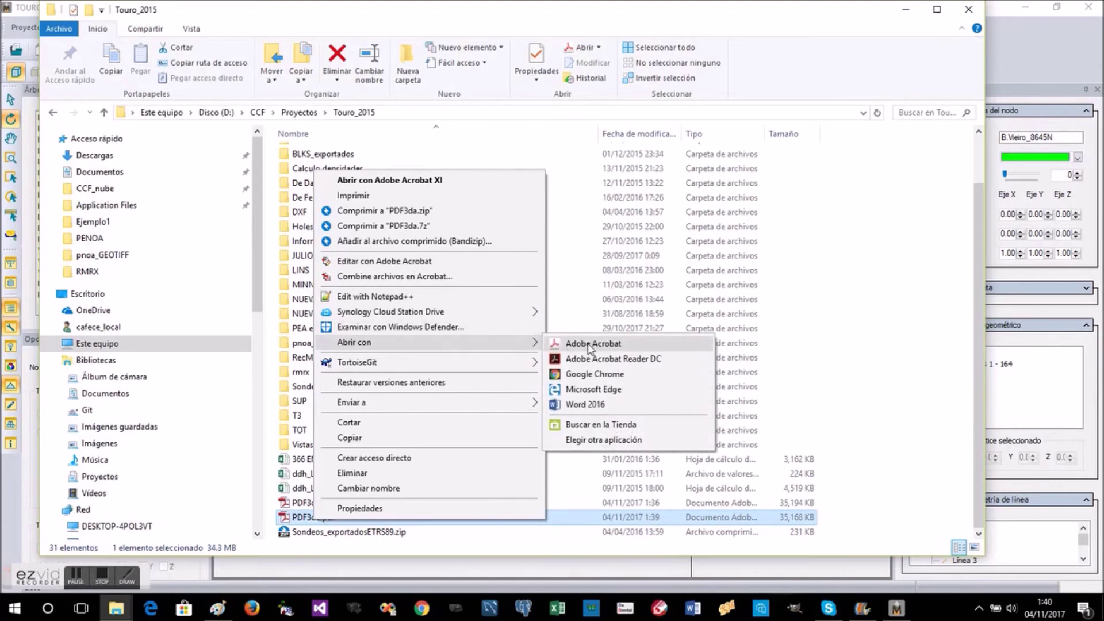
click(590, 345)
Step: Trust the PDF document always to enable its 3D content, and examine the ore bodies below the terrain
click(1032, 94)
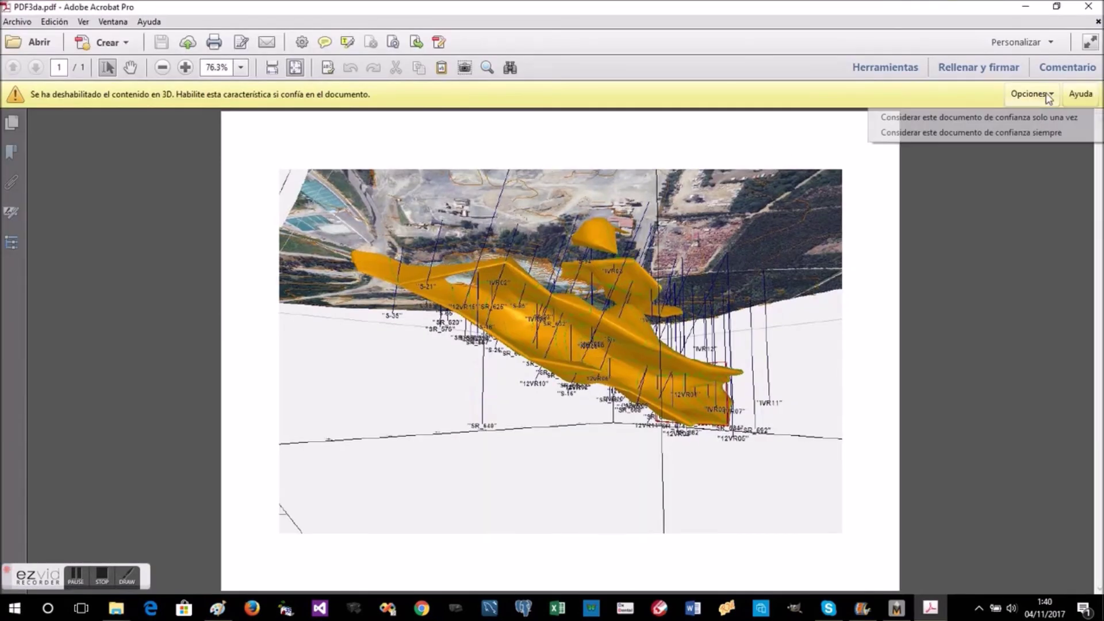
click(1021, 131)
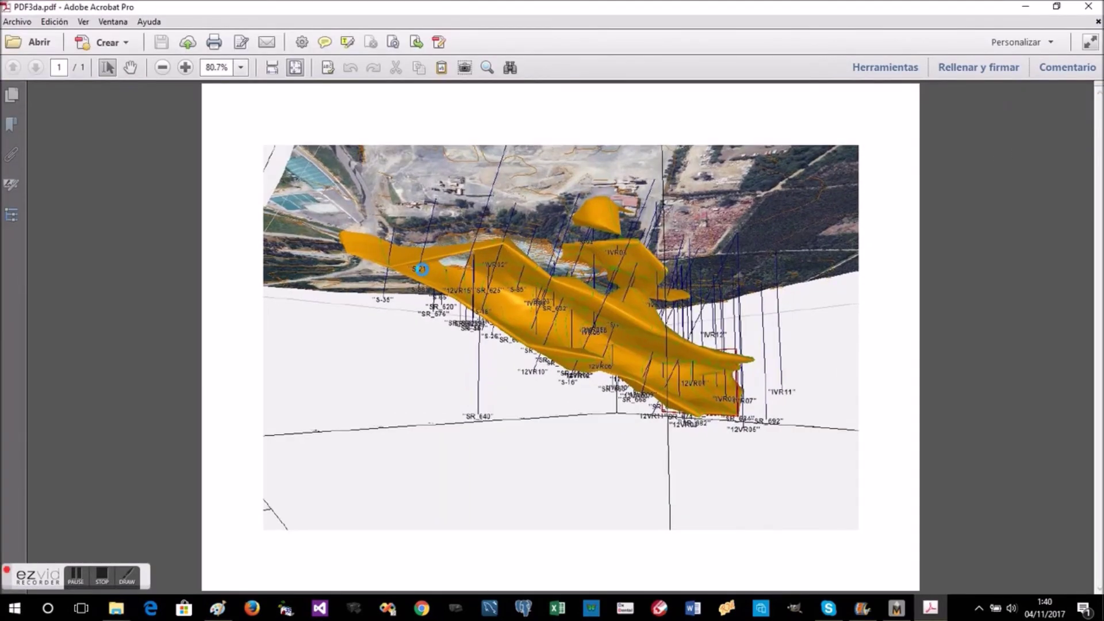
click(317, 147)
drag(361, 233, 437, 292)
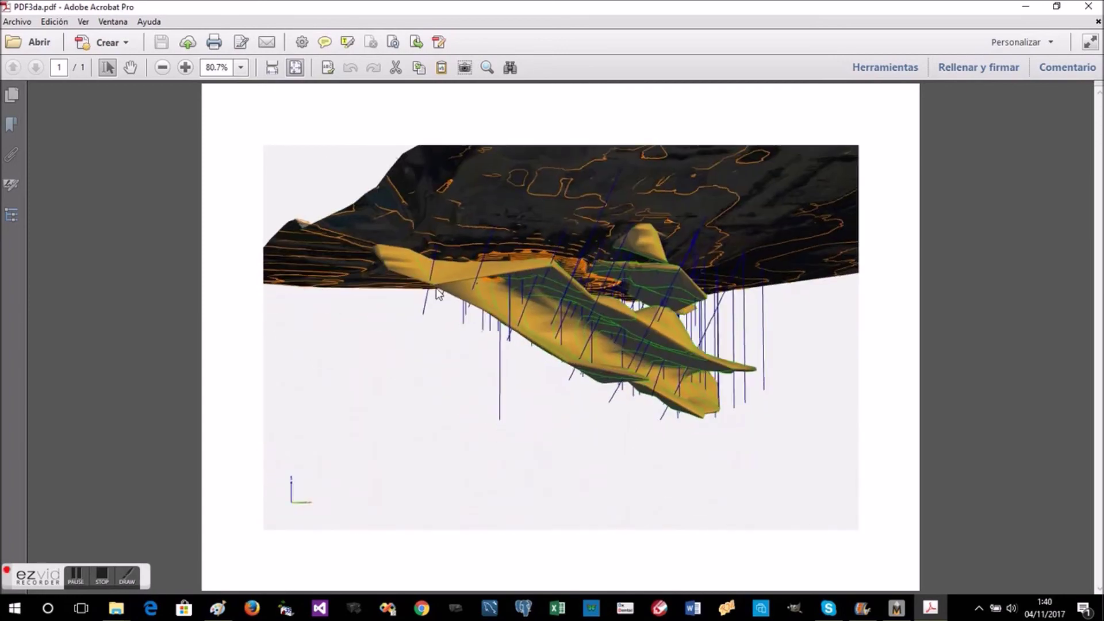
scroll(541, 313, up, 5)
drag(630, 324, 504, 209)
Step: Display the 3D model tree, and hide and show the TouroETRS89 drillholes
click(602, 131)
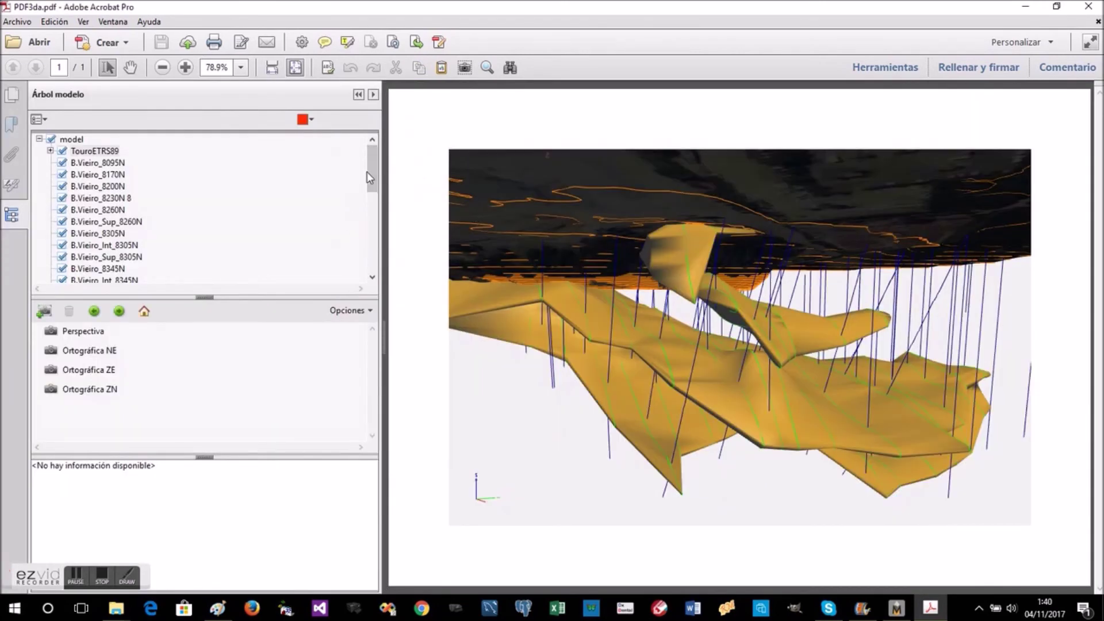
click(63, 151)
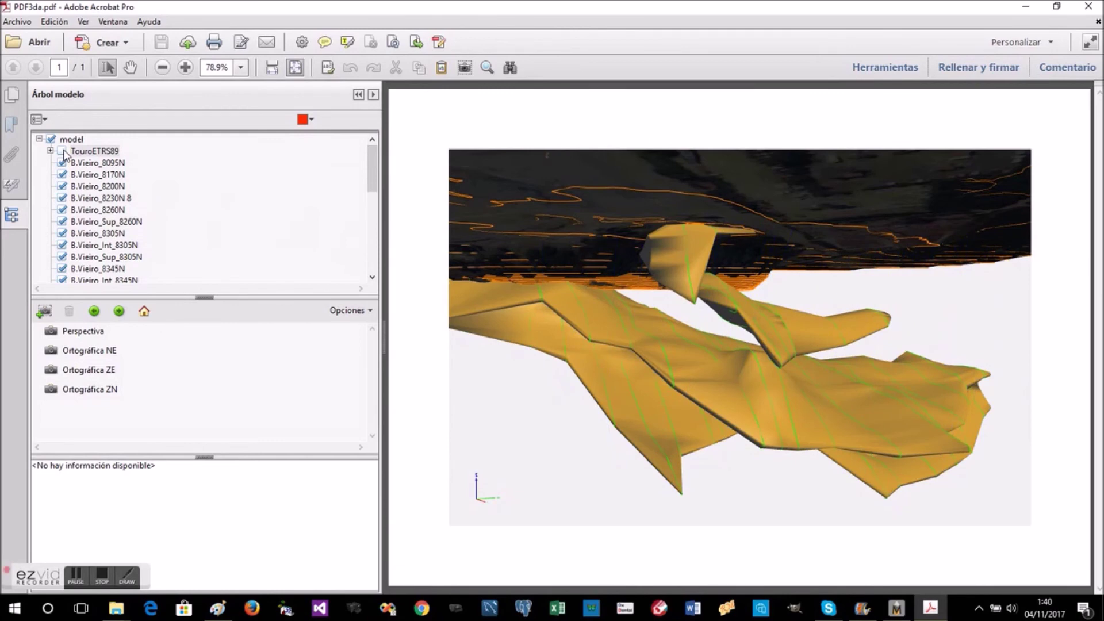
click(62, 150)
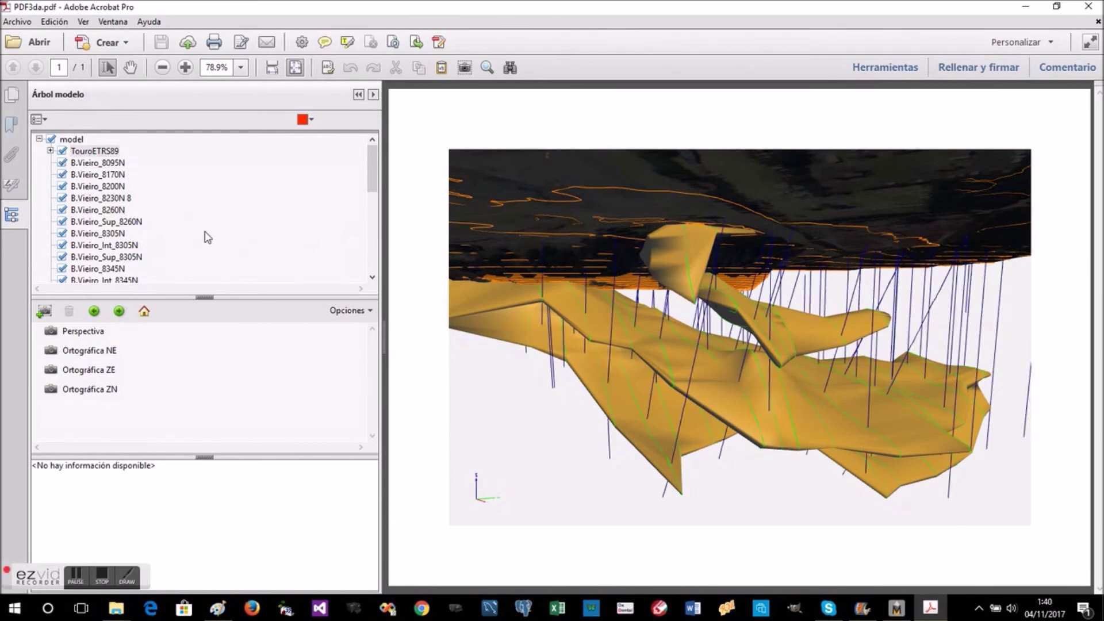
Step: Hide Recorte de CV-MAESTRAS.rec and its triangulation in the 3D model
drag(371, 180, 371, 257)
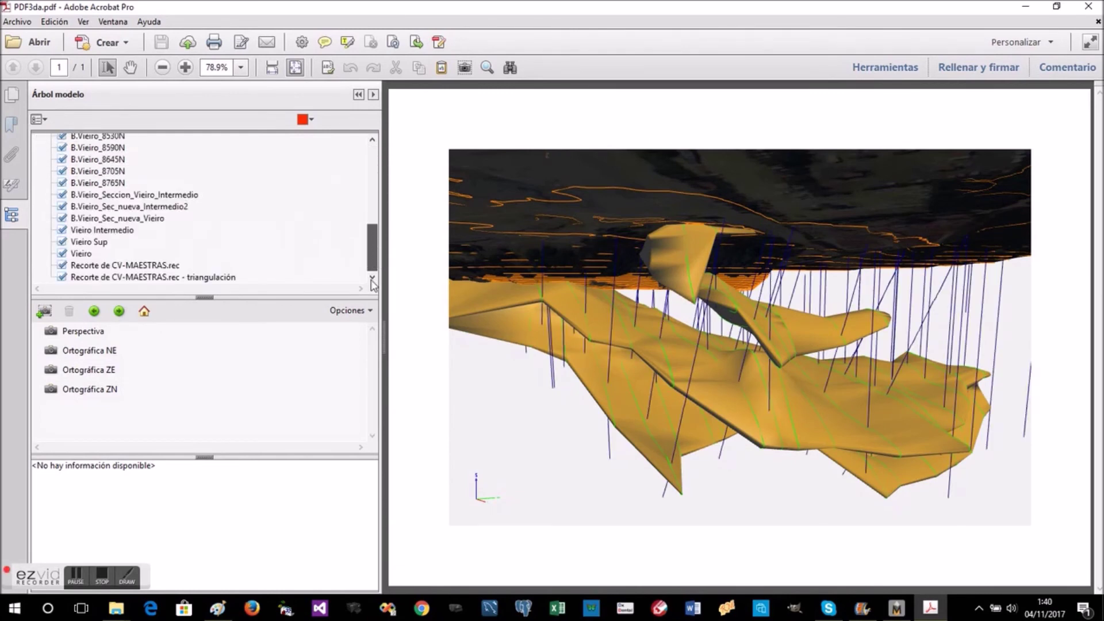
click(63, 265)
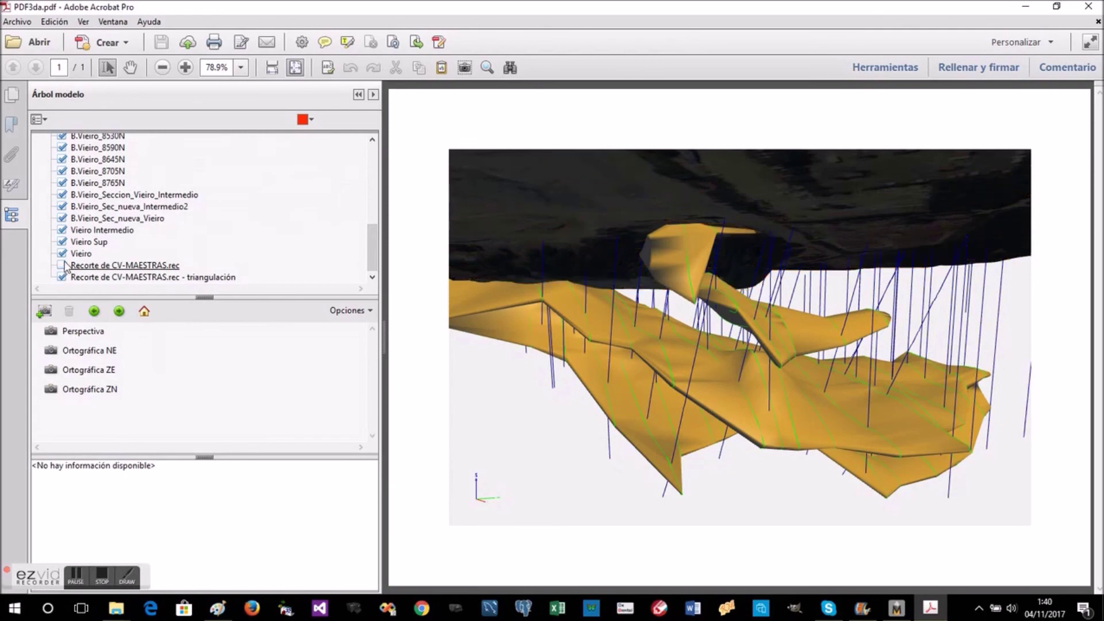
click(63, 277)
drag(678, 327, 711, 317)
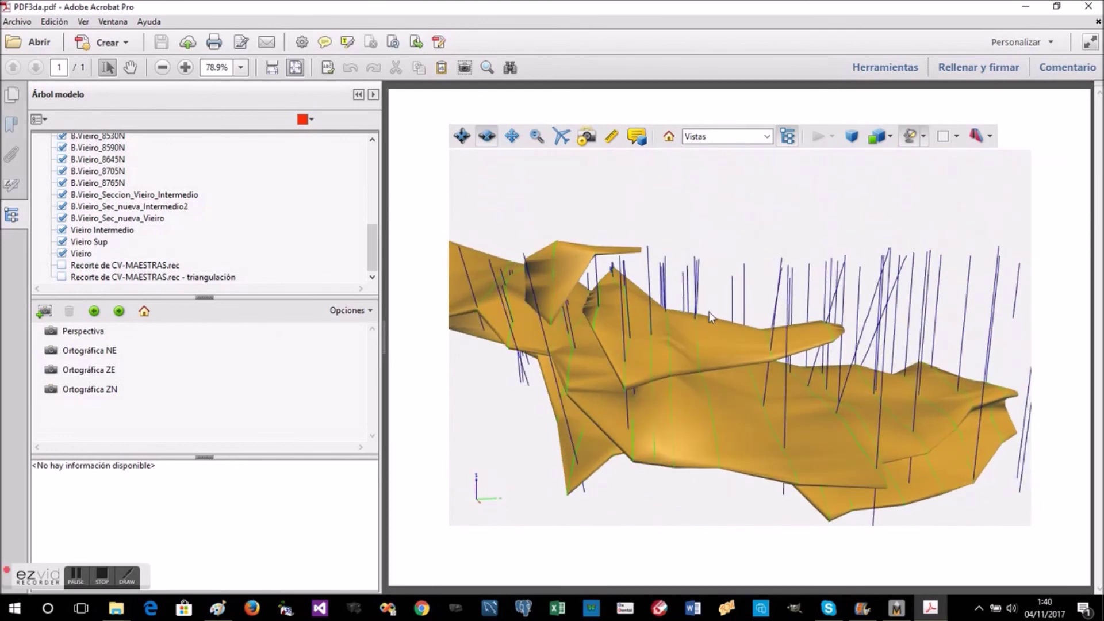